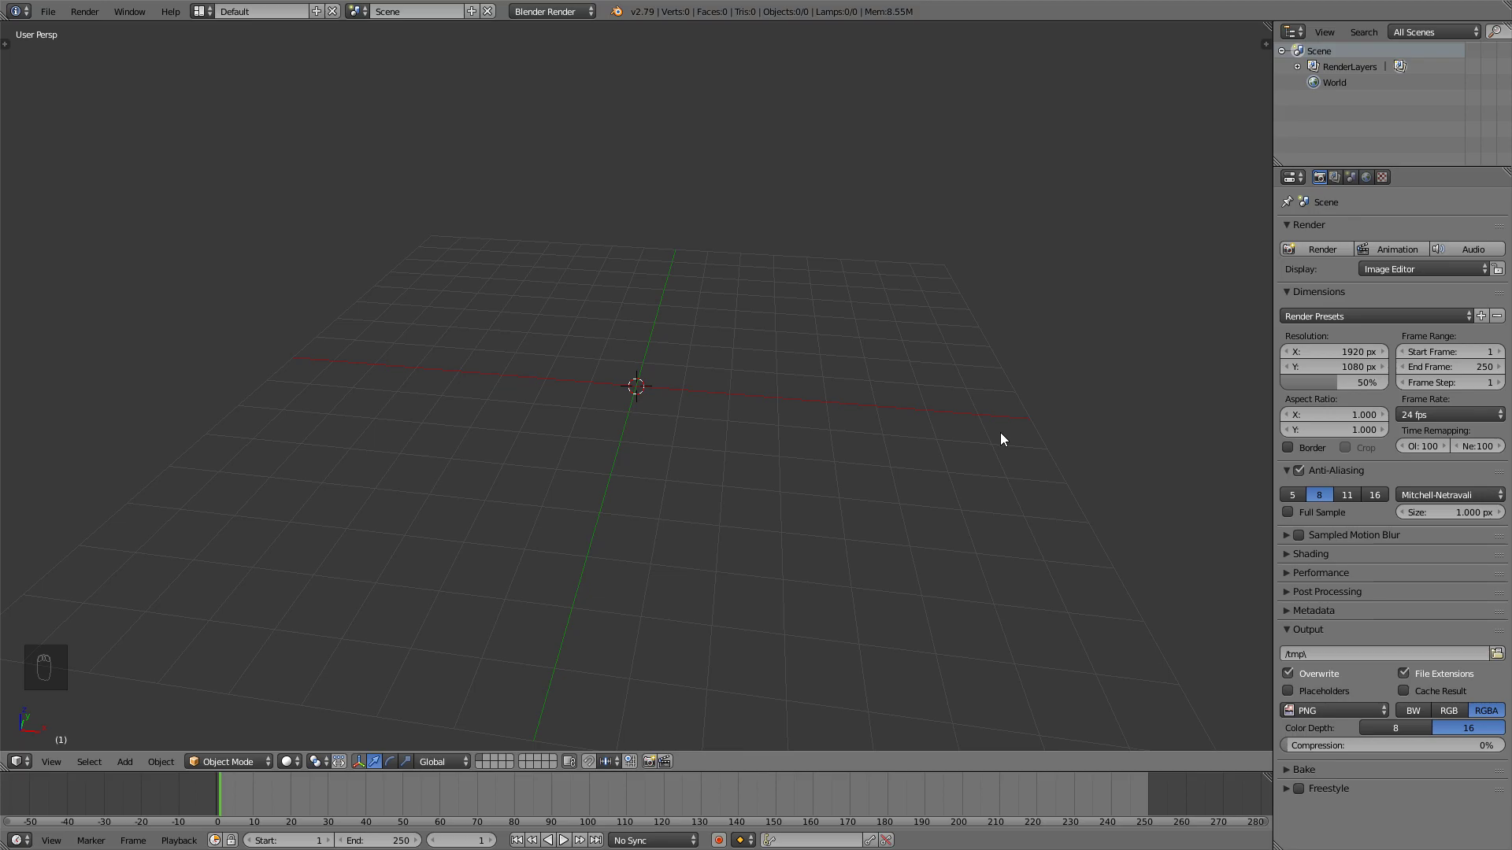
Step: Add a cube mesh at the origin and view it in front orthographic
key(shift+a)
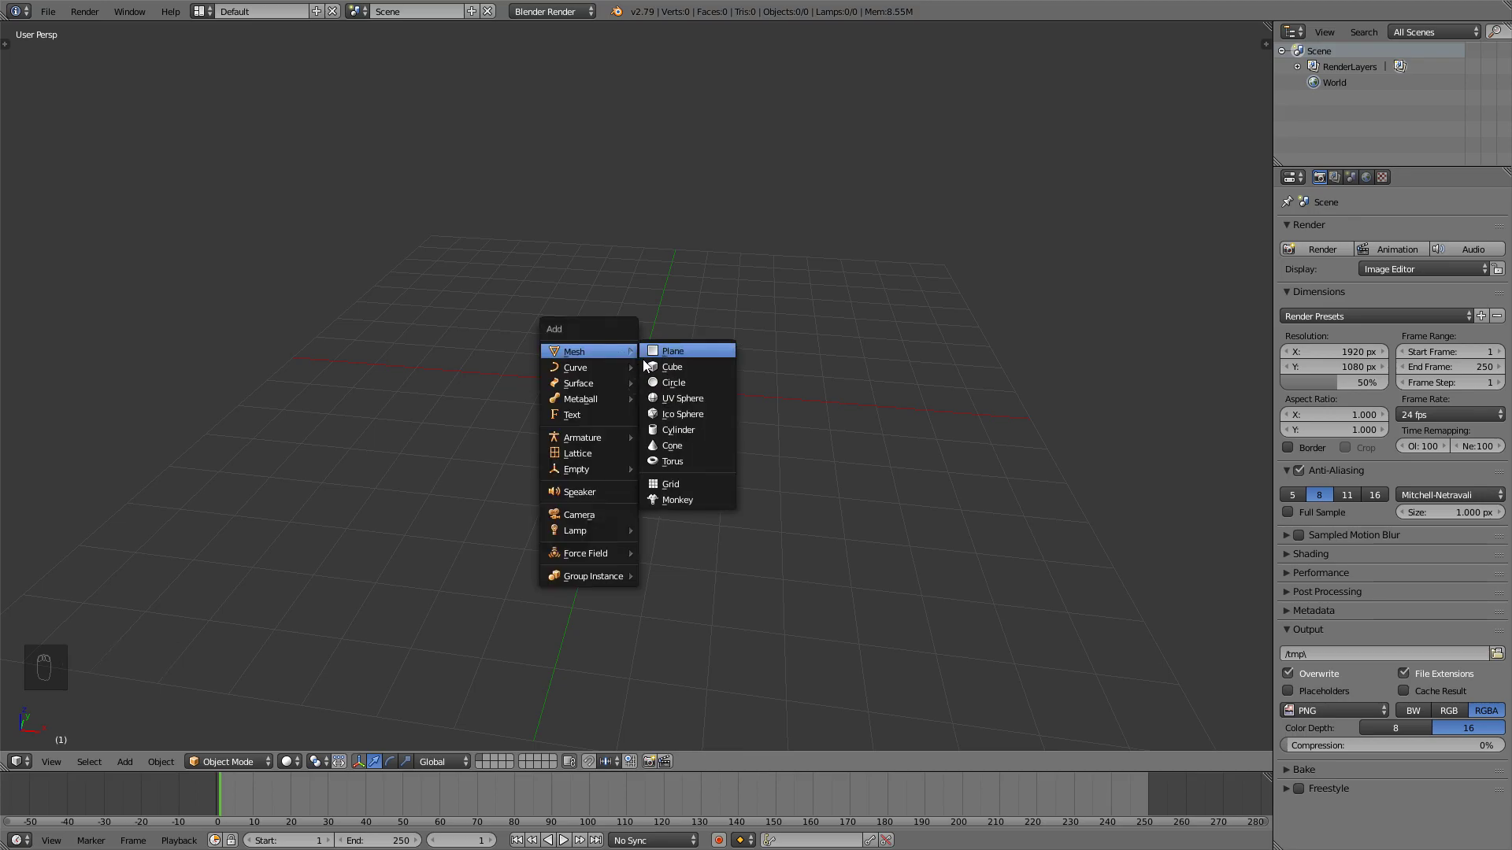
click(671, 367)
key(KP_1)
key(KP_5)
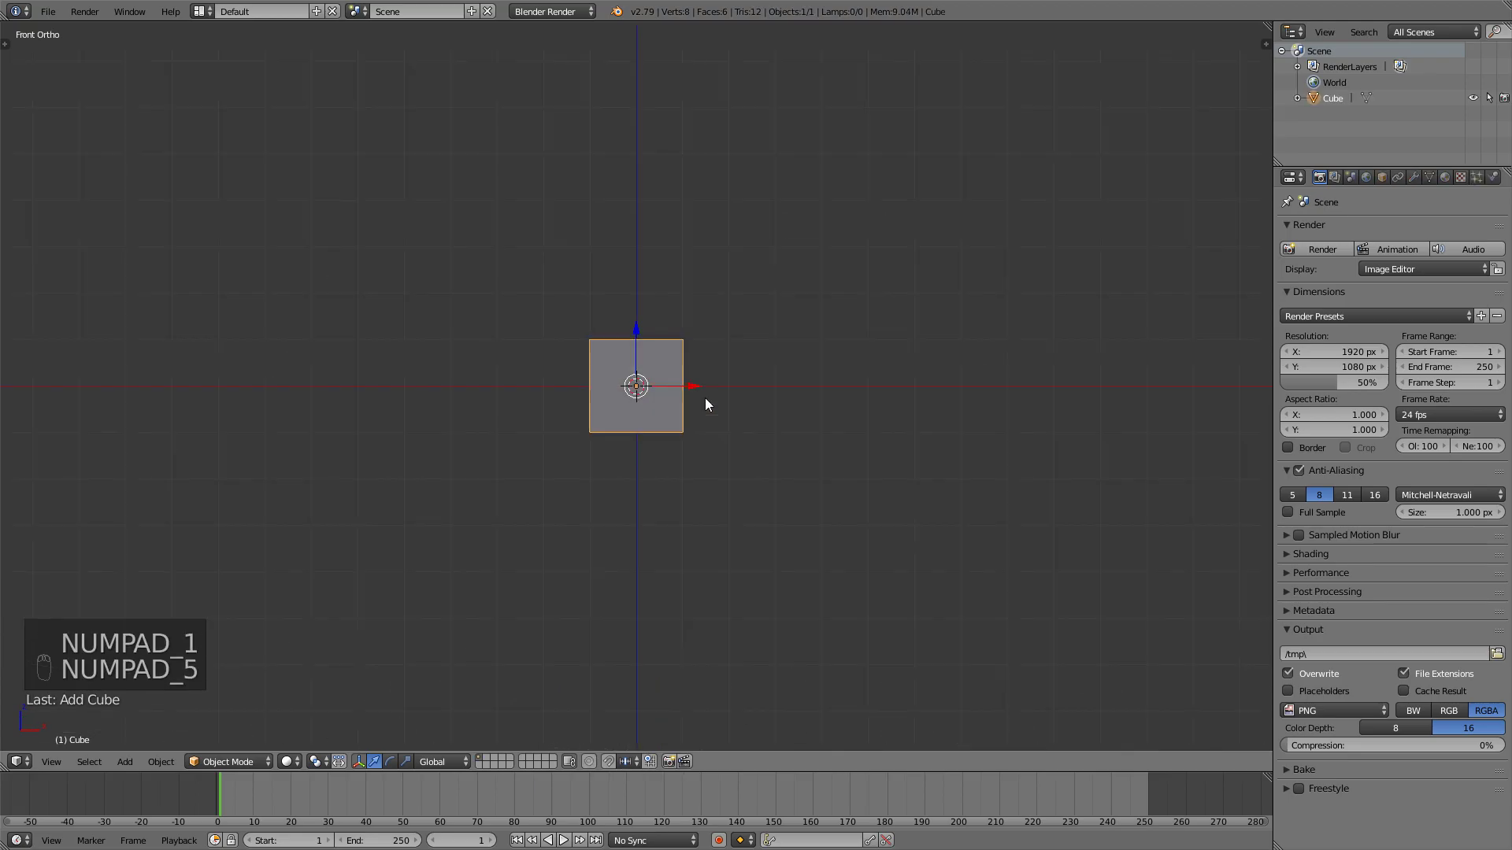
scroll(690, 394, up, 3)
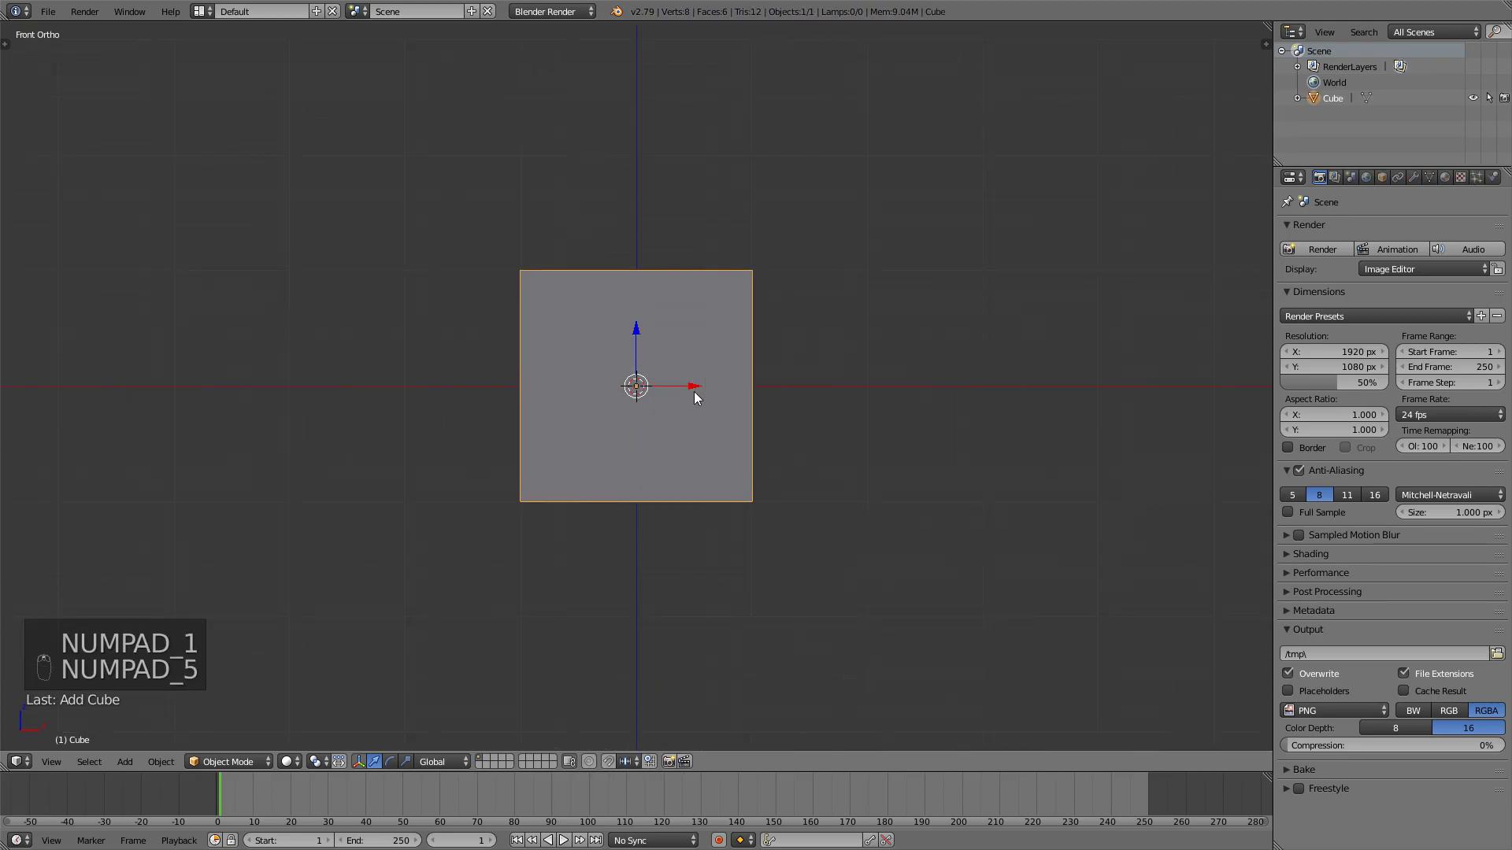
Step: With snapping toggled, move the cube's geometry up 1 unit along Z in Edit Mode so its base sits at the origin
key(Tab)
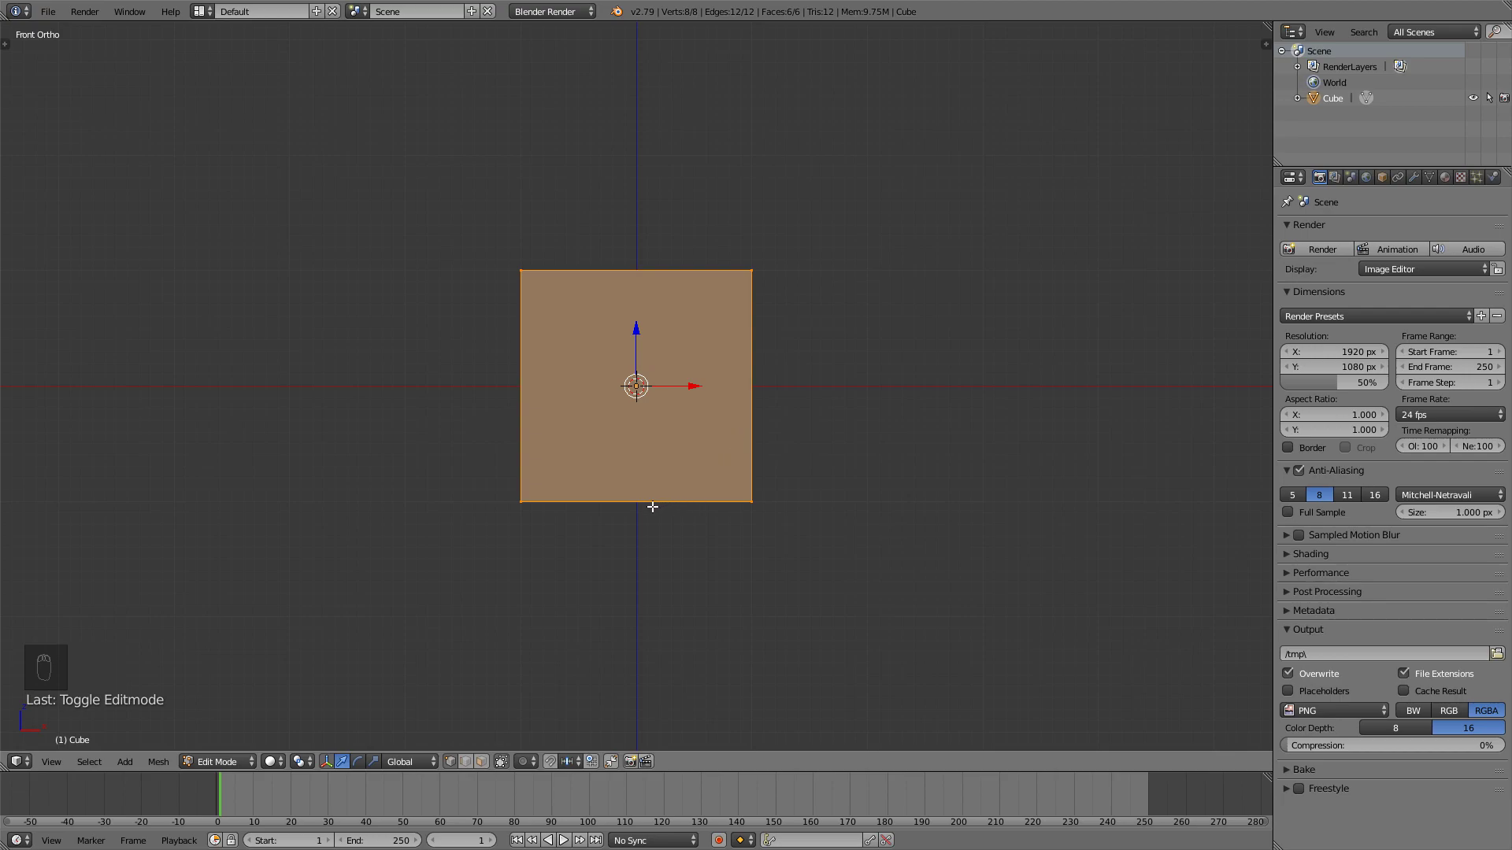
key(shift+Tab)
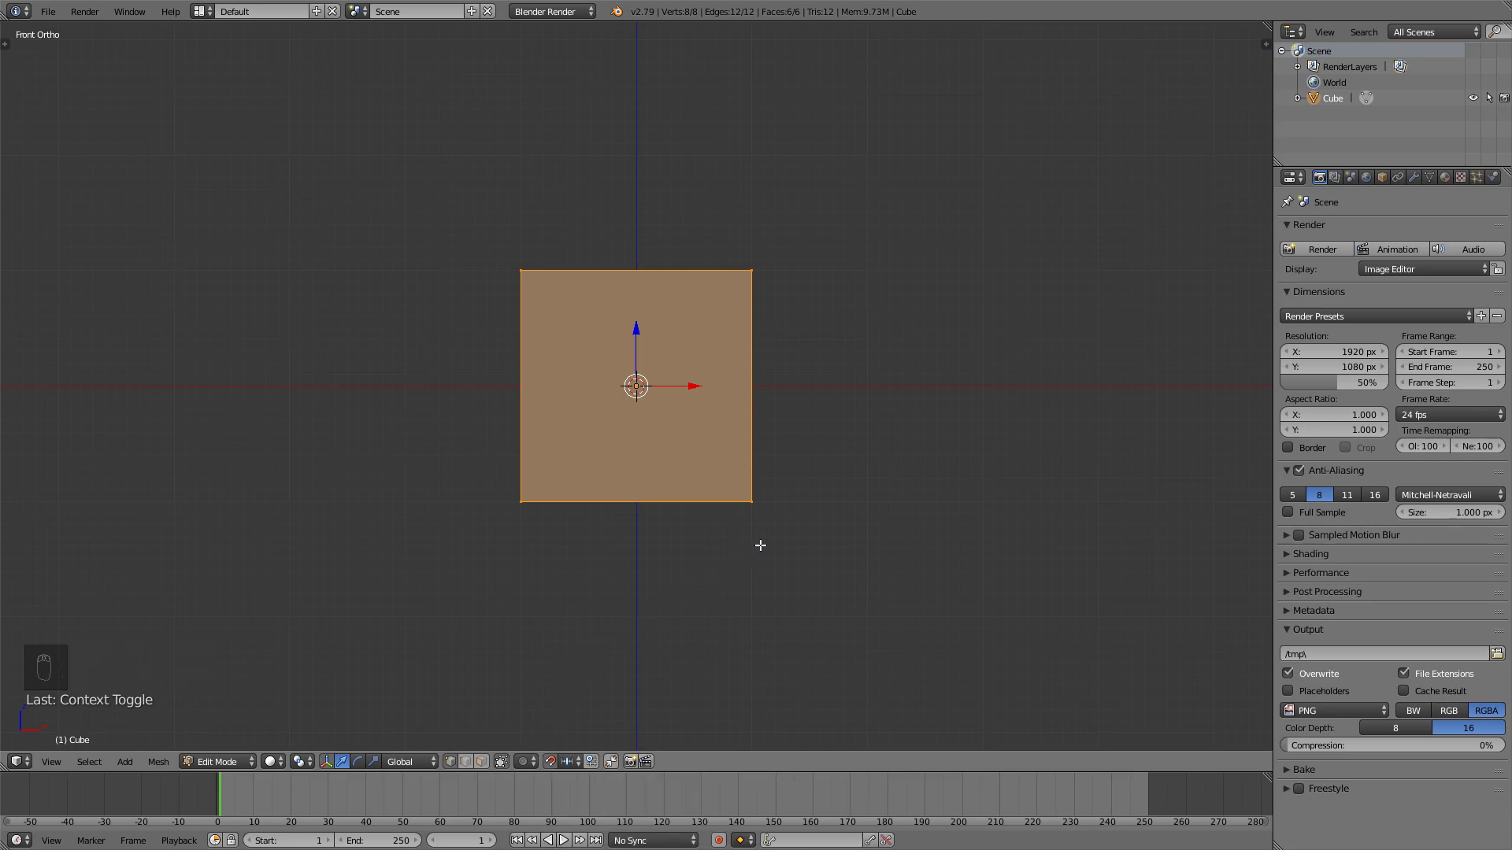
key(g)
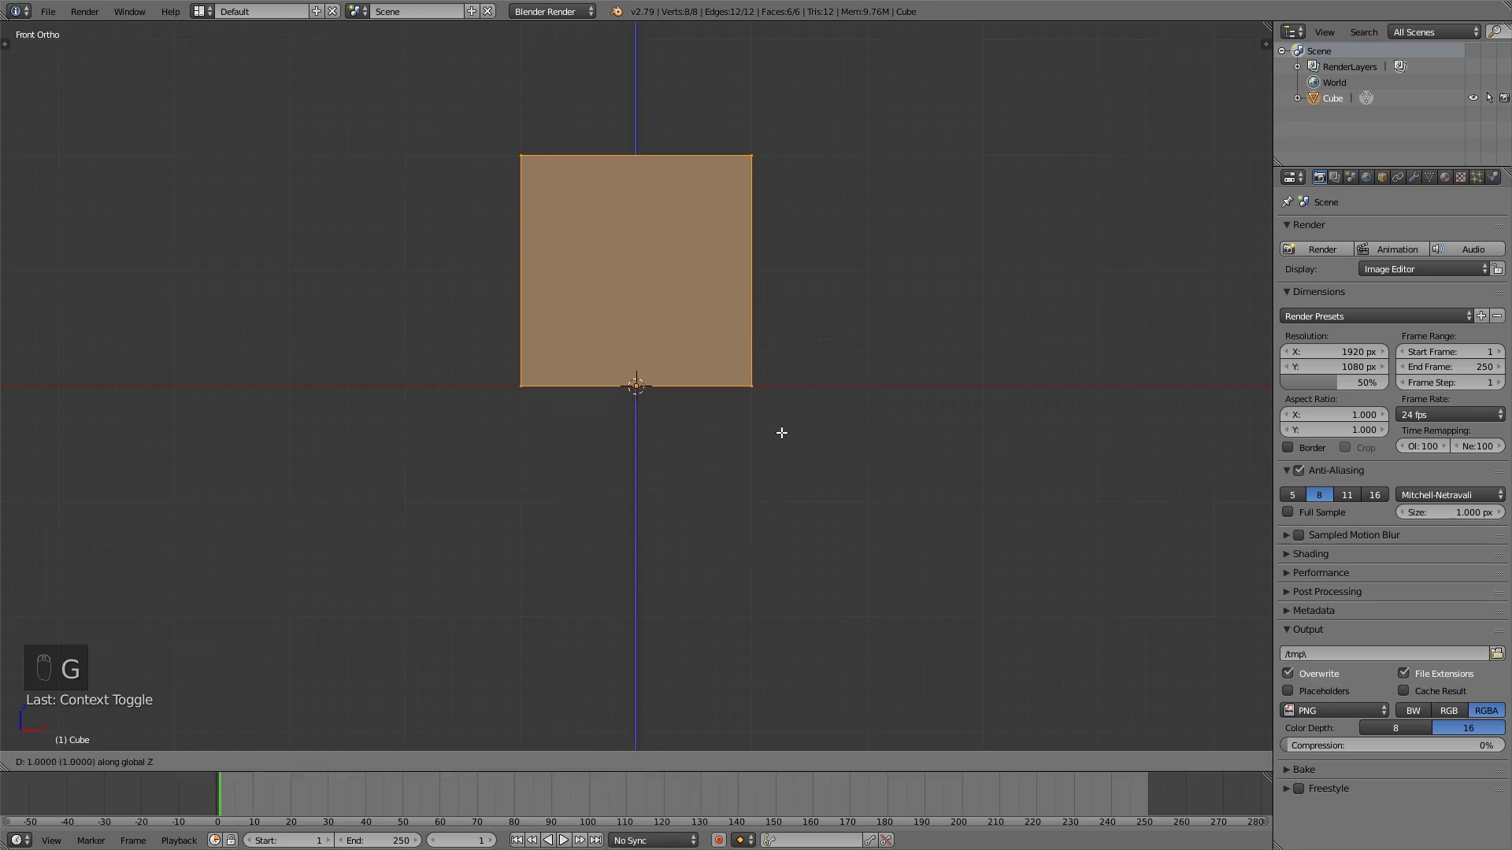
click(781, 433)
key(Tab)
middle_drag(781, 432, 736, 466)
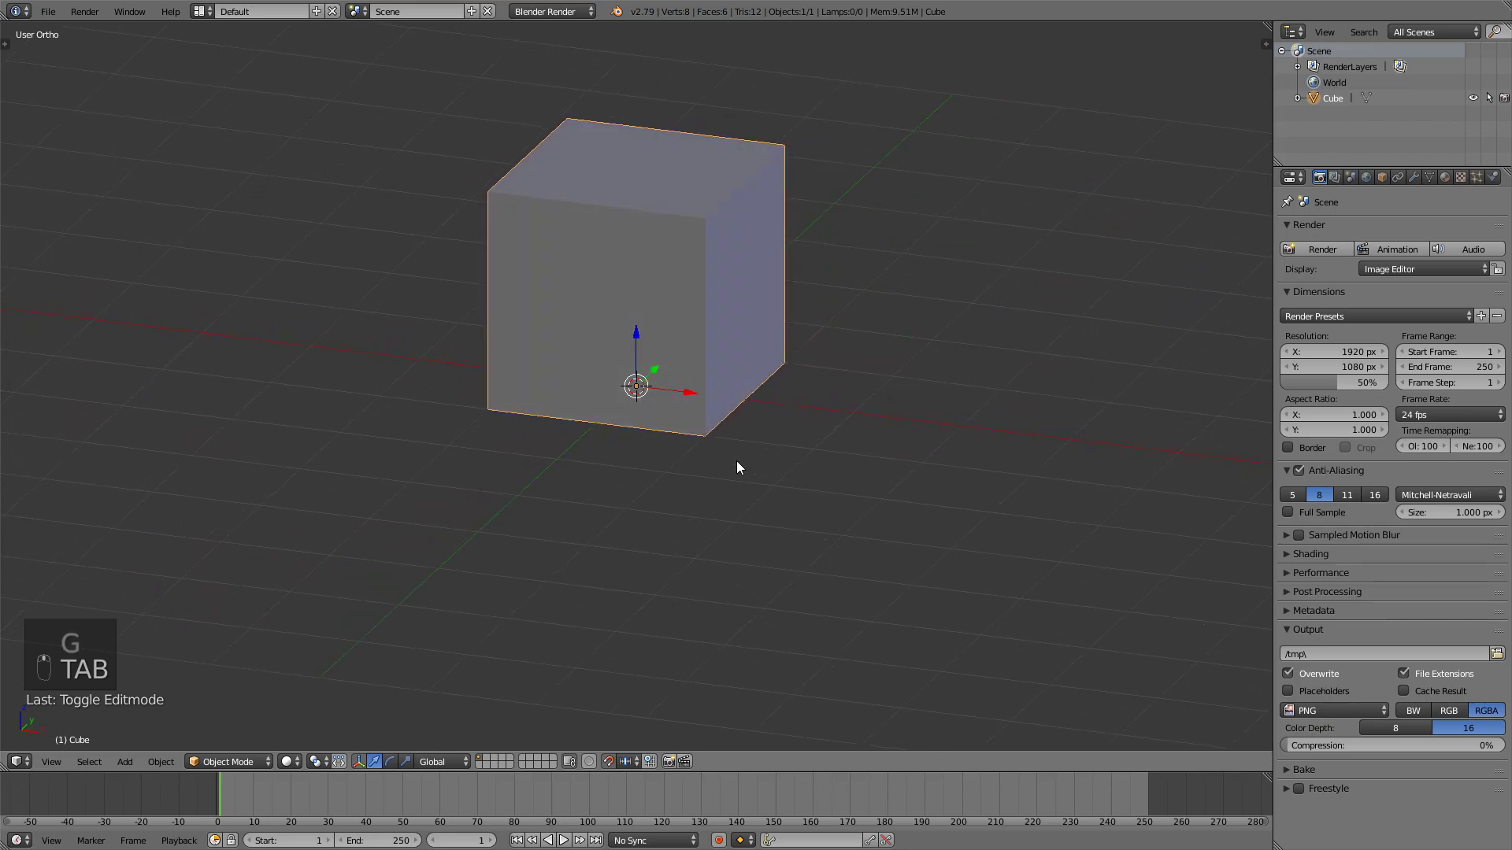
middle_drag(679, 352, 627, 381)
key(r)
right_click(732, 360)
key(g)
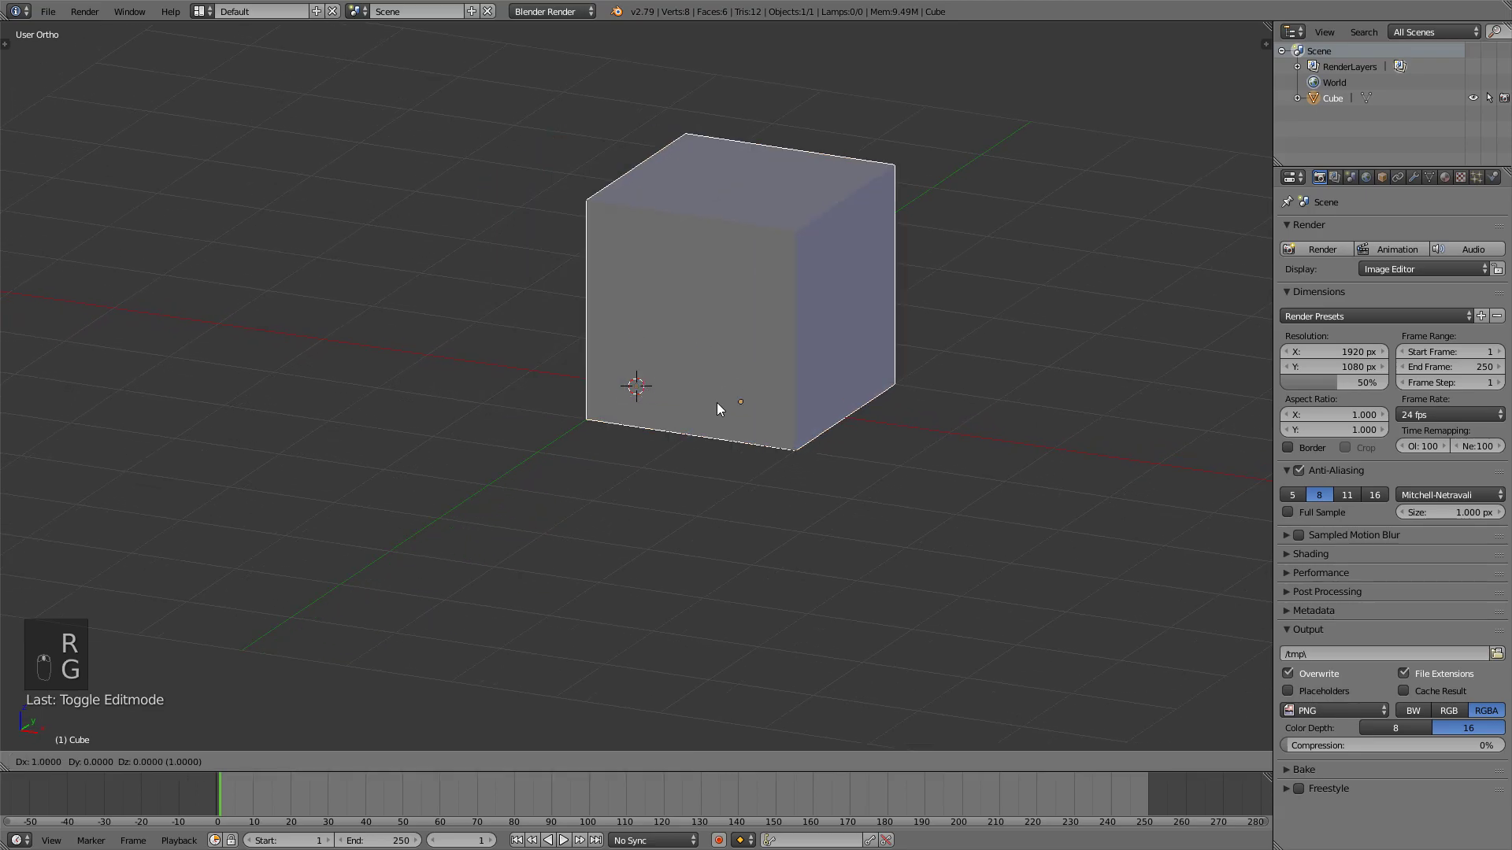
right_click(712, 410)
key(r)
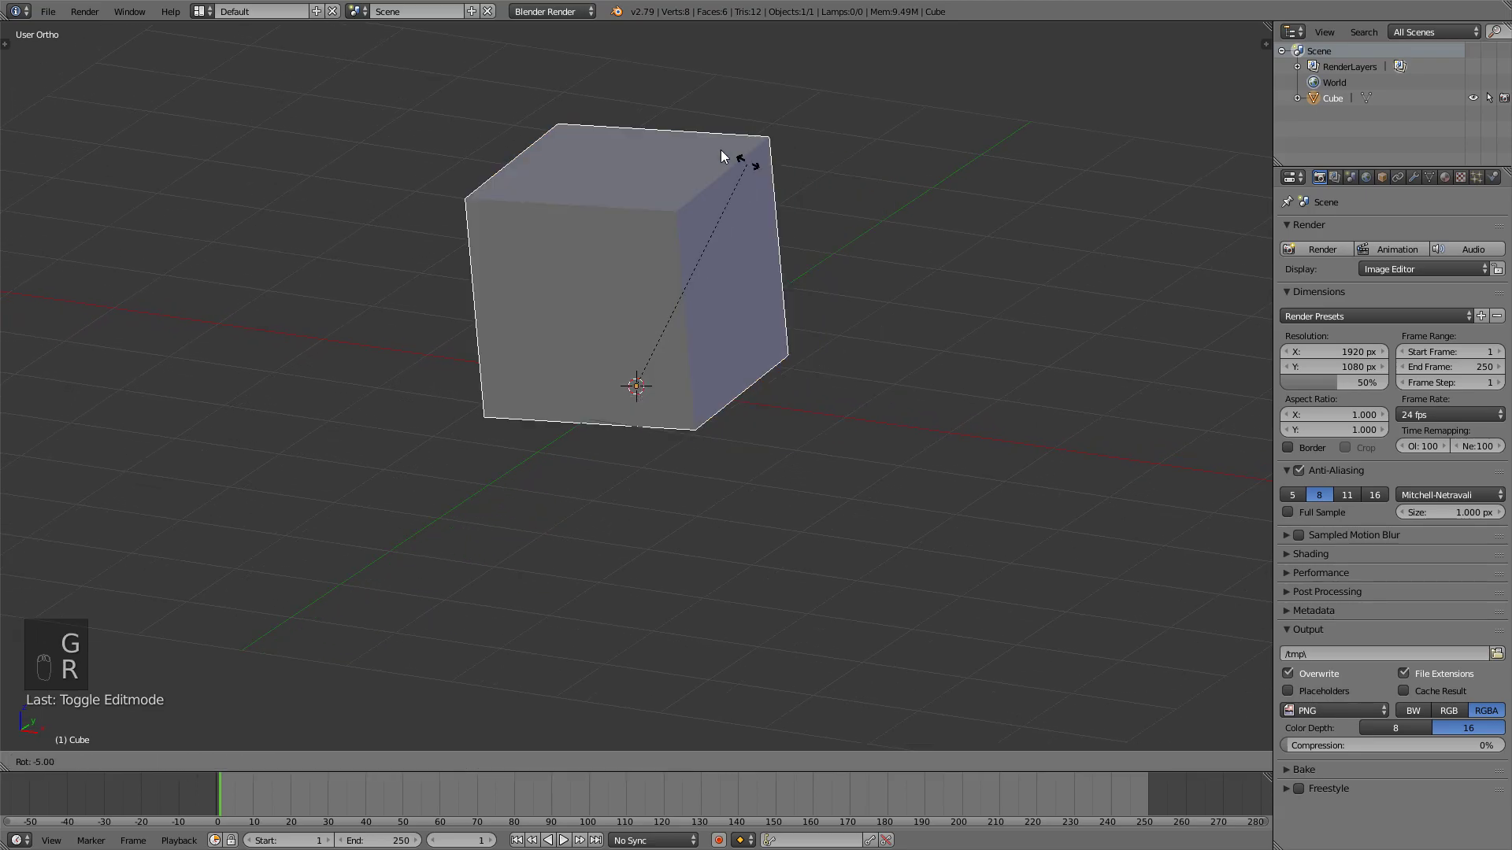
right_click(634, 394)
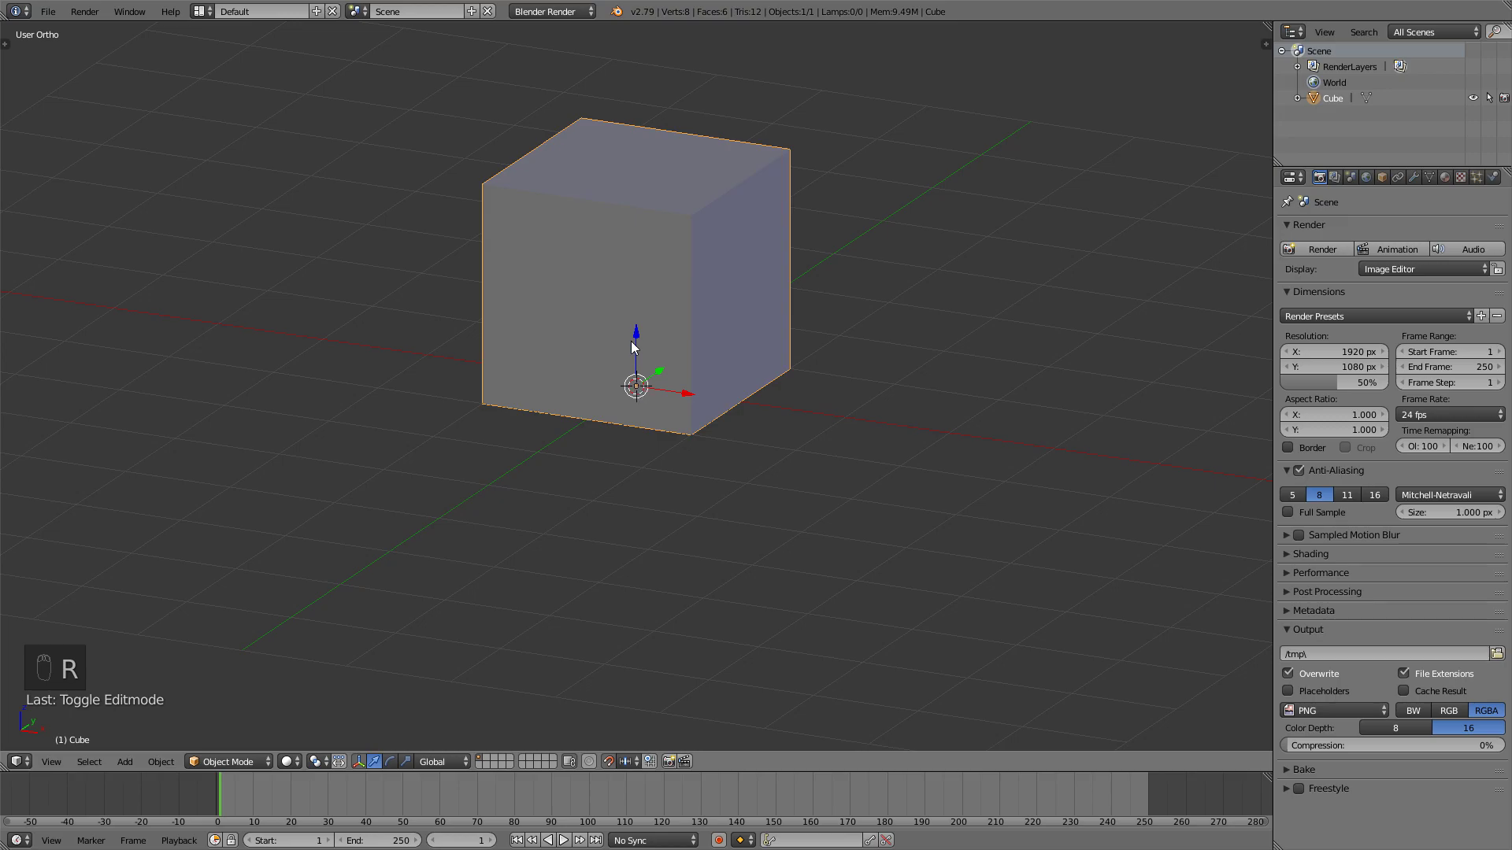
middle_drag(634, 346, 614, 287)
key(s)
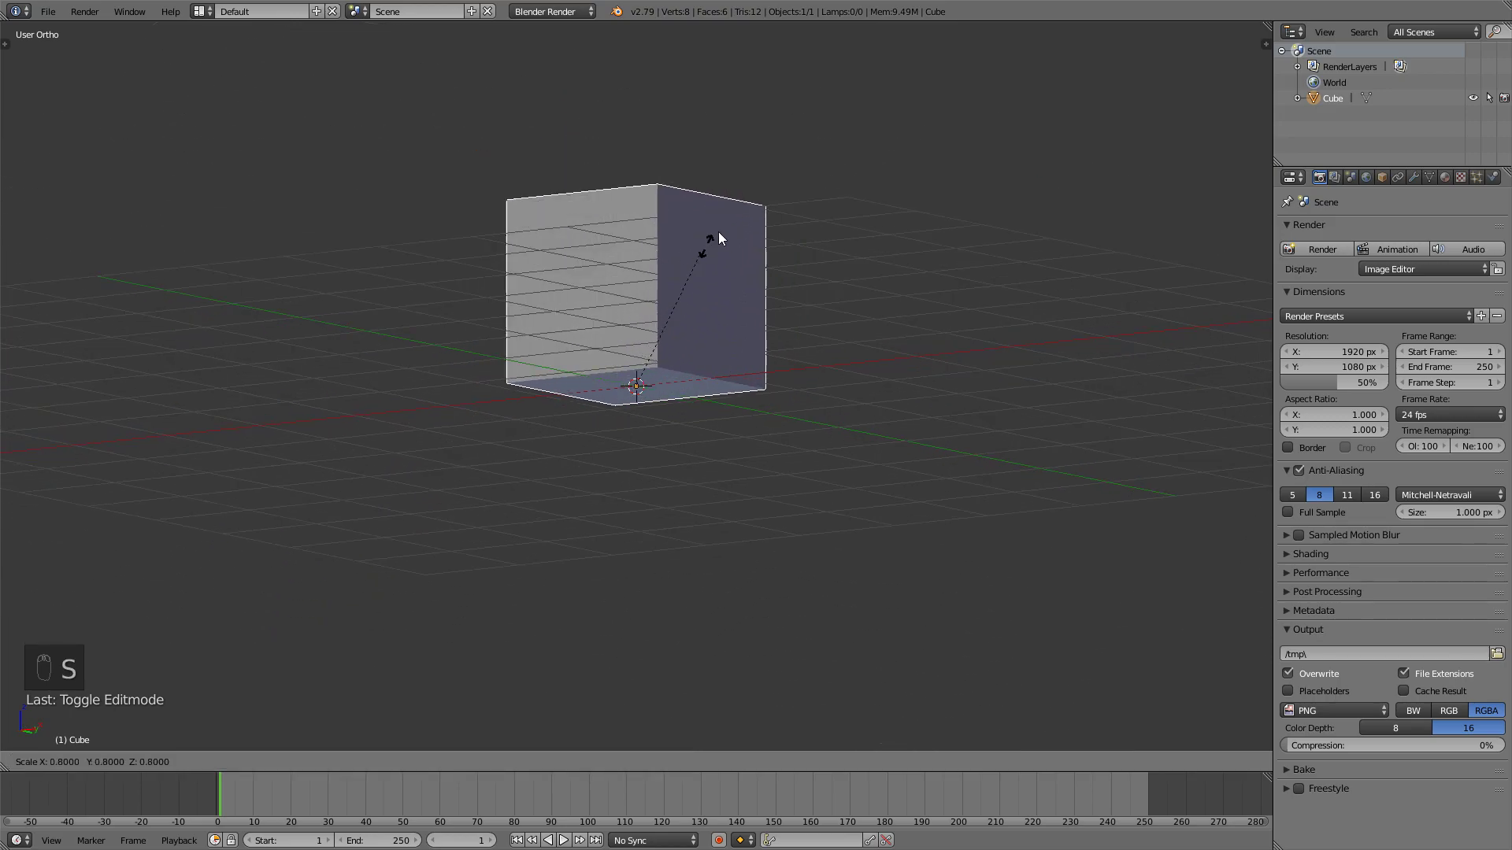
right_click(754, 183)
Step: Scale the whole cube down to about 0.3 of its size in Object Mode
key(Tab)
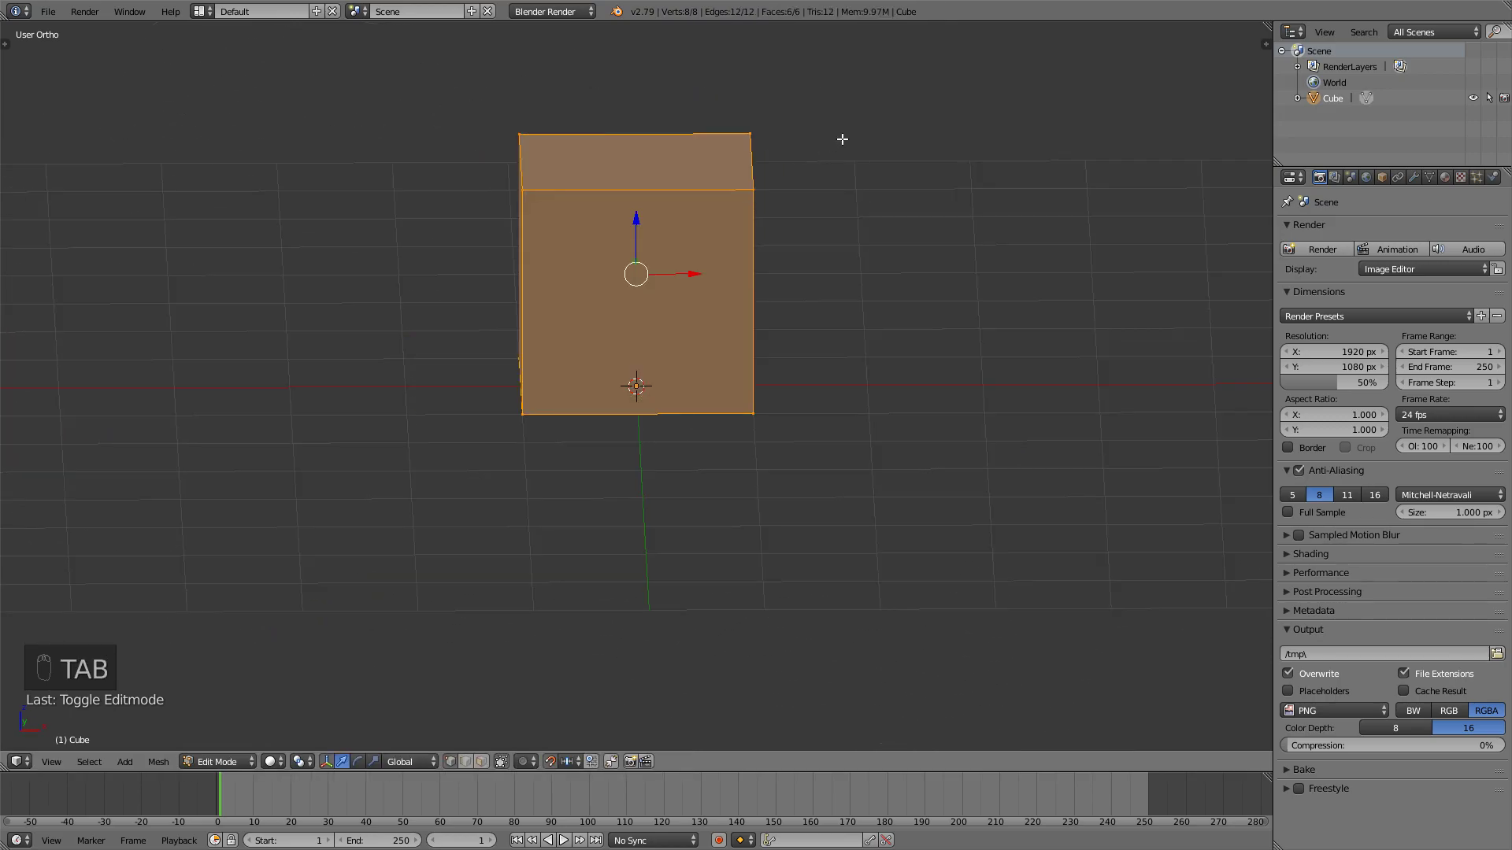
key(s)
key(Tab)
key(s)
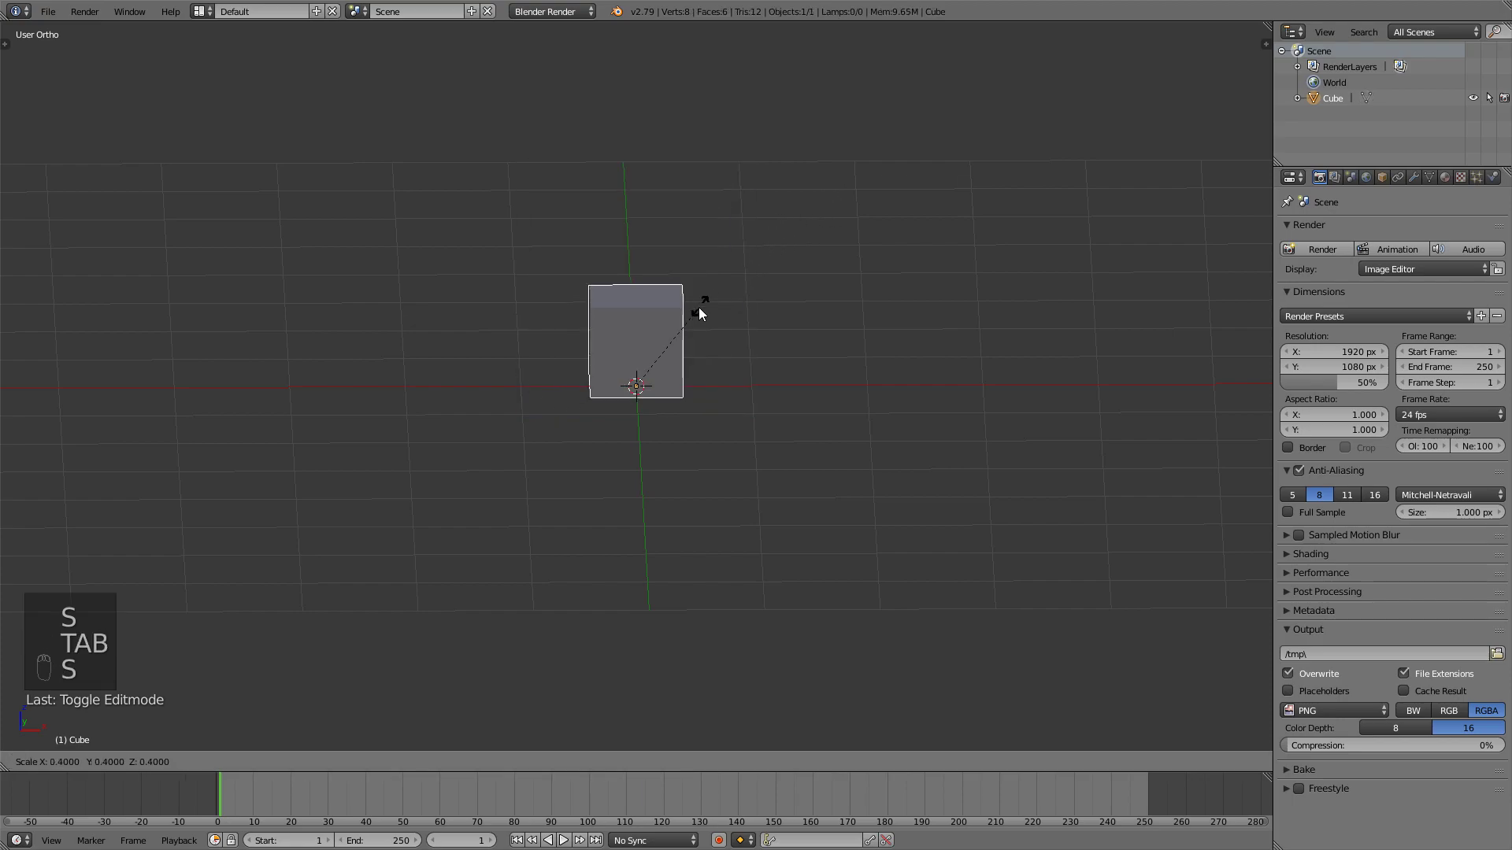
click(688, 319)
Step: Select the cube's top face in Edit Mode and scale it to about 0.6 to taper the block
key(Tab)
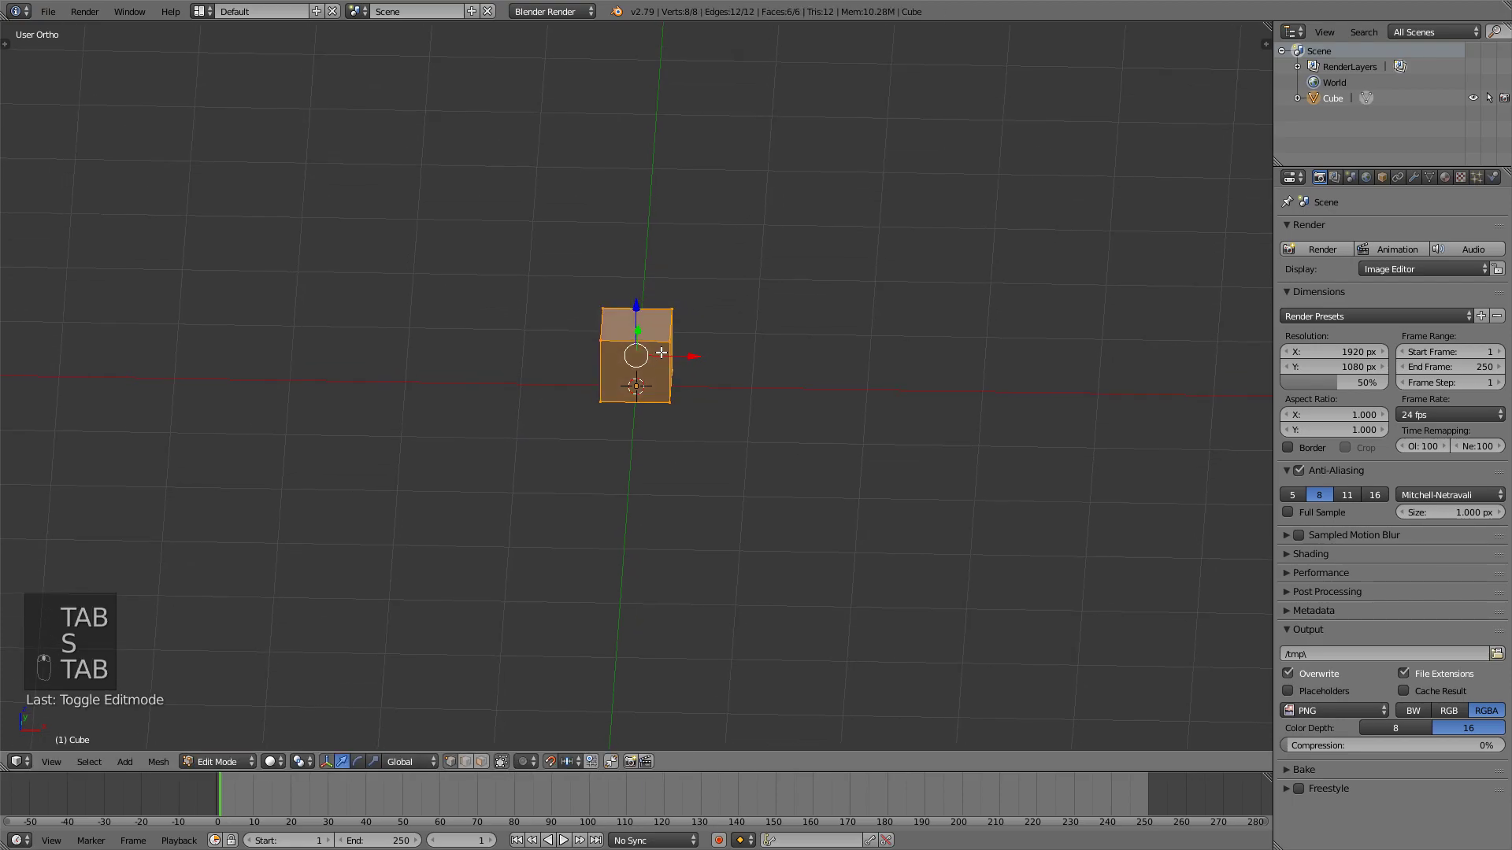
right_click(667, 342)
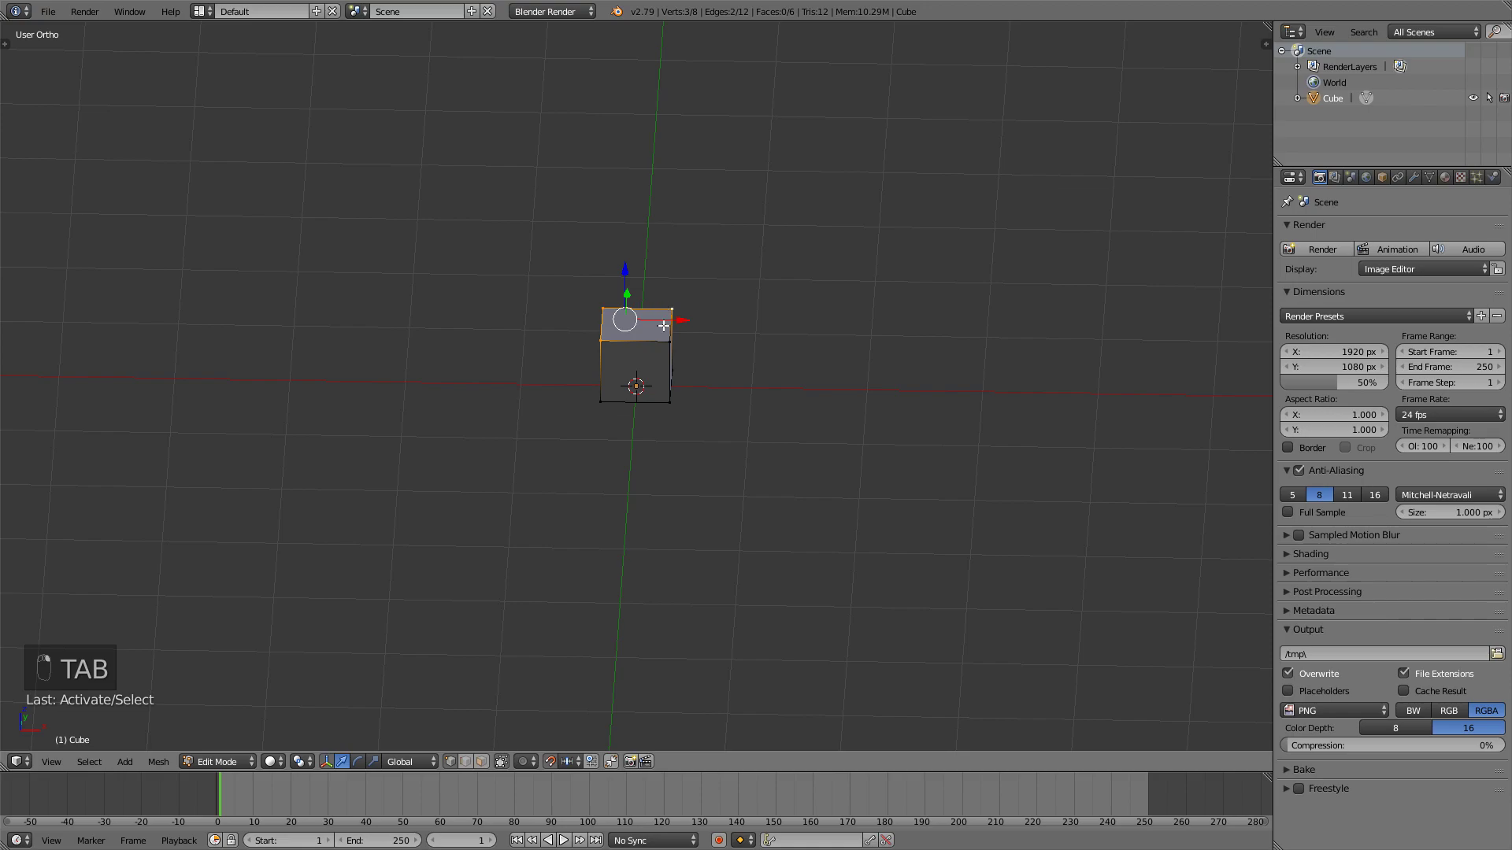
shift+right_click(664, 333)
scroll(675, 318, up, 3)
middle_drag(675, 318, 614, 331)
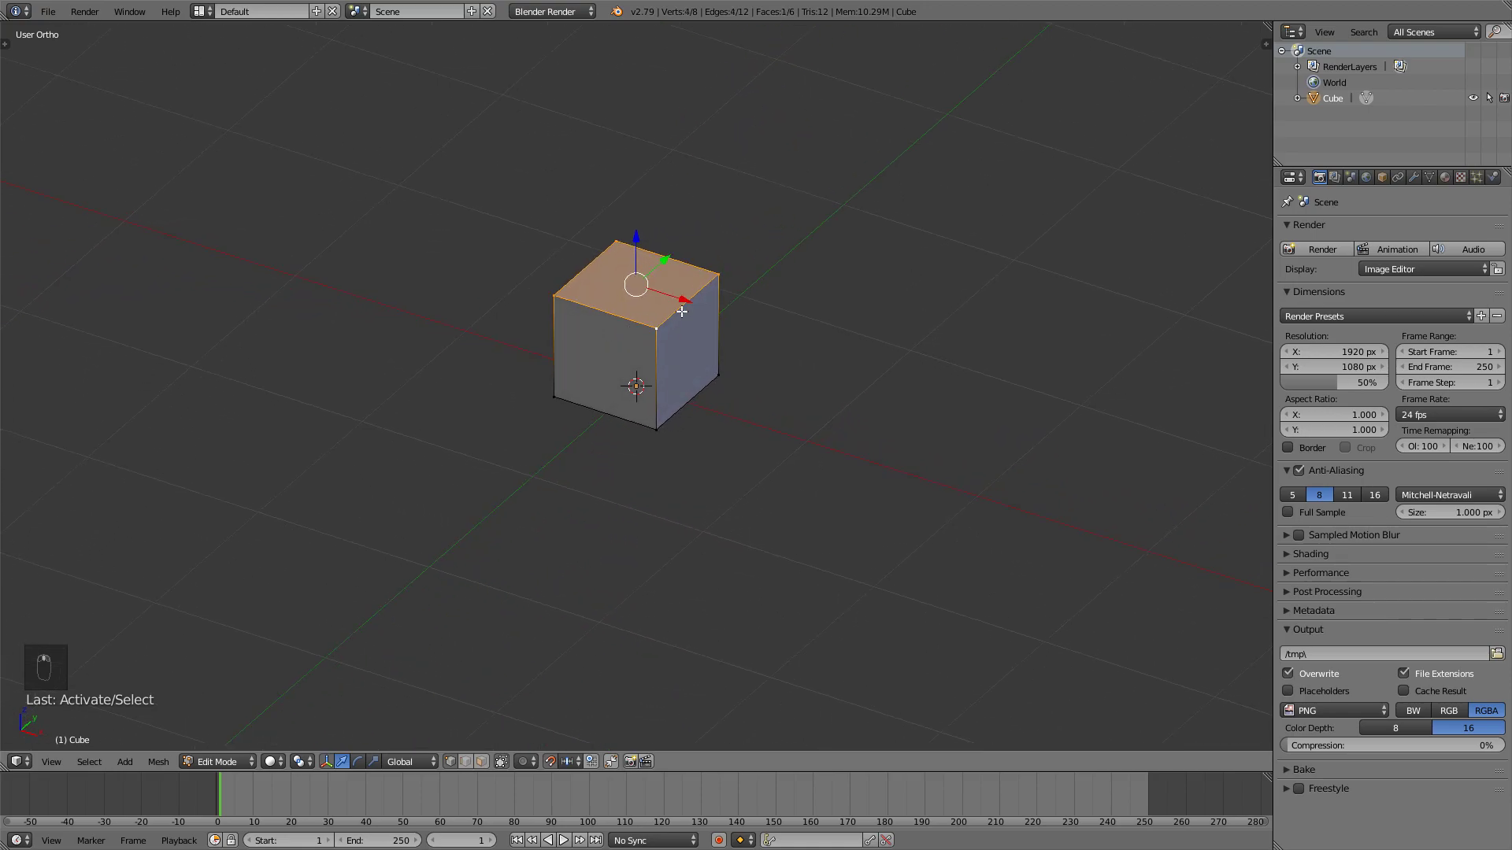
key(s)
click(733, 300)
Step: Lower the top face along Z in the front view to about half the block's height
key(g)
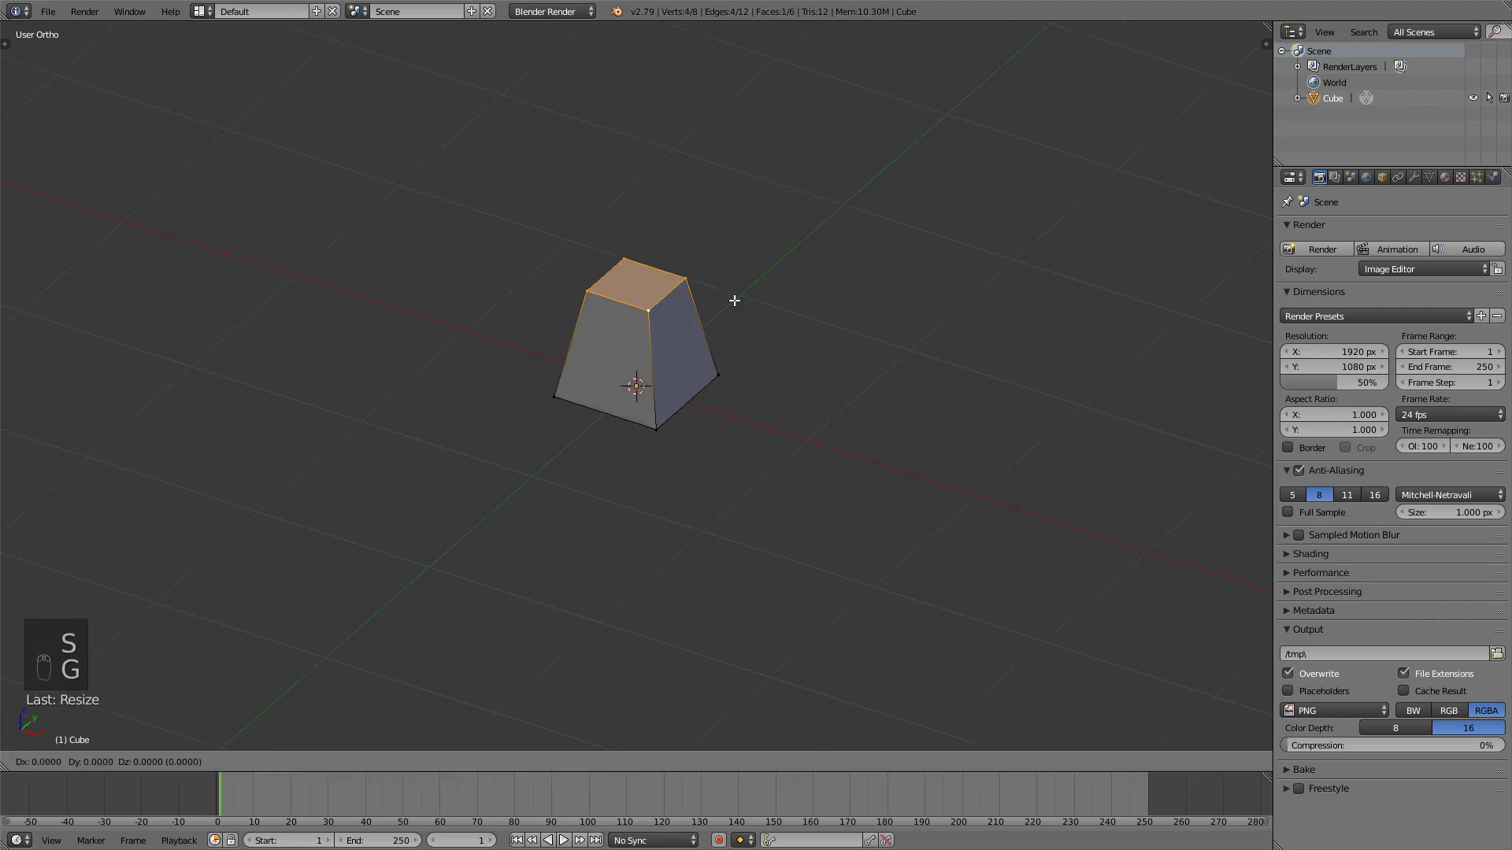
key(z)
right_click(723, 311)
key(KP_1)
key(g)
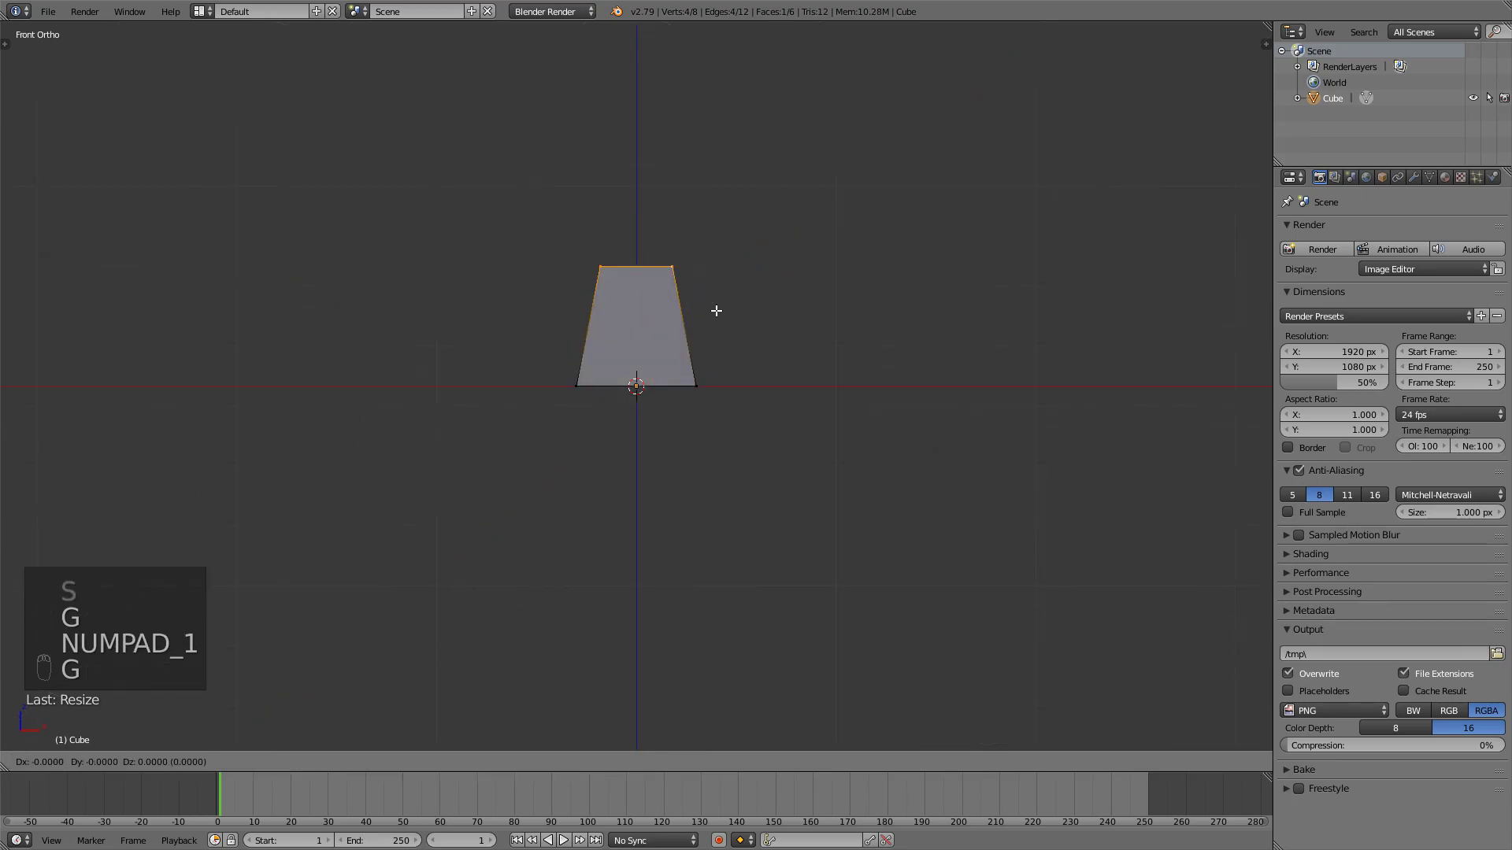
key(z)
click(709, 368)
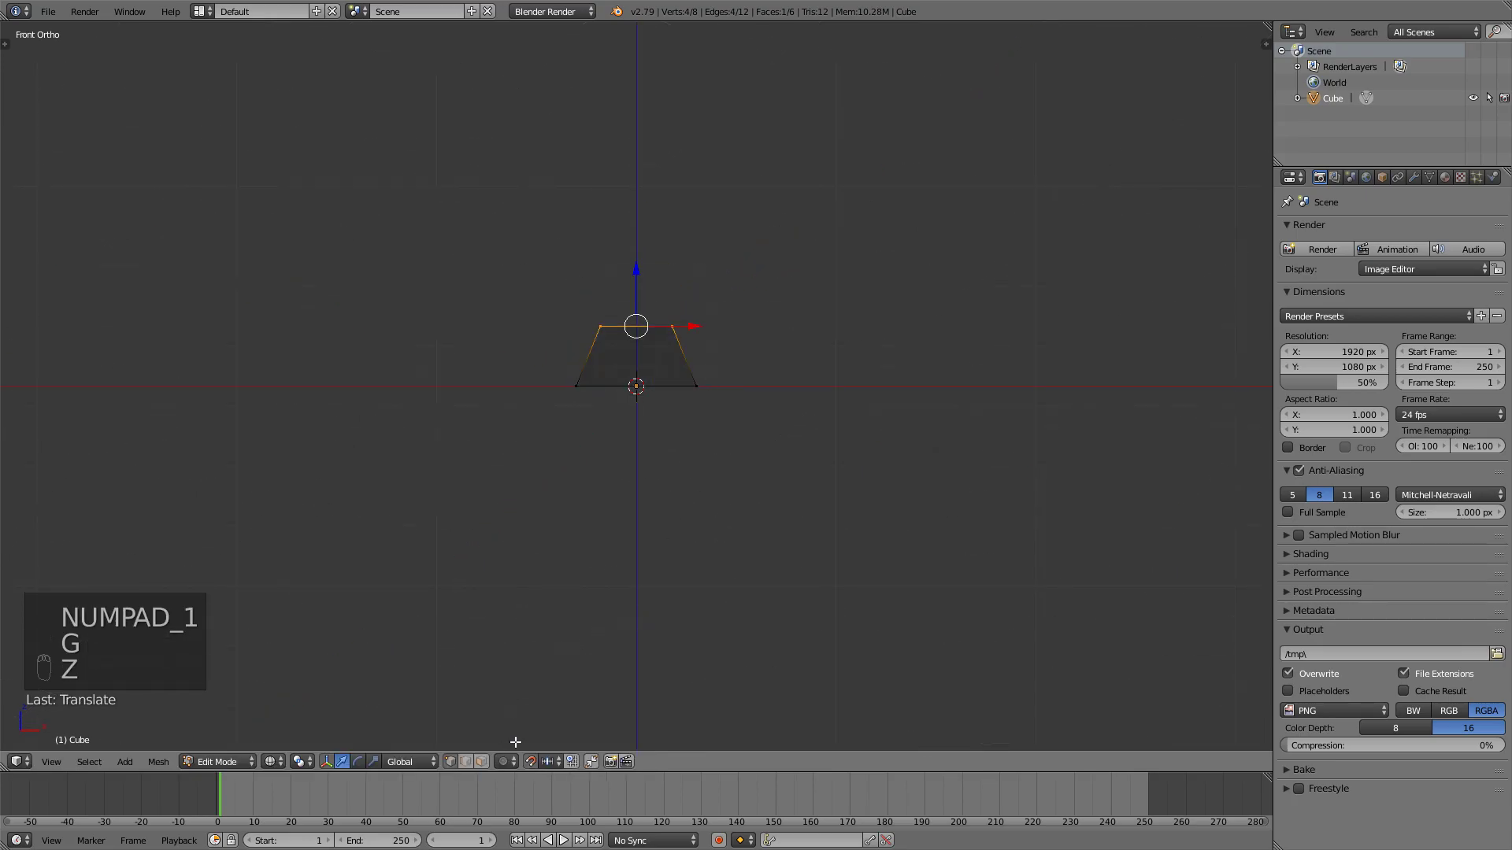
key(z)
Step: Shift the individual vertices of the block's top face to give the rock an irregular top
mouse_move(634, 425)
middle_down()
mouse_move(608, 476)
mouse_move(664, 443)
middle_up()
key(s)
key(Tab)
key(Tab)
right_click(666, 390)
key(g)
click(663, 381)
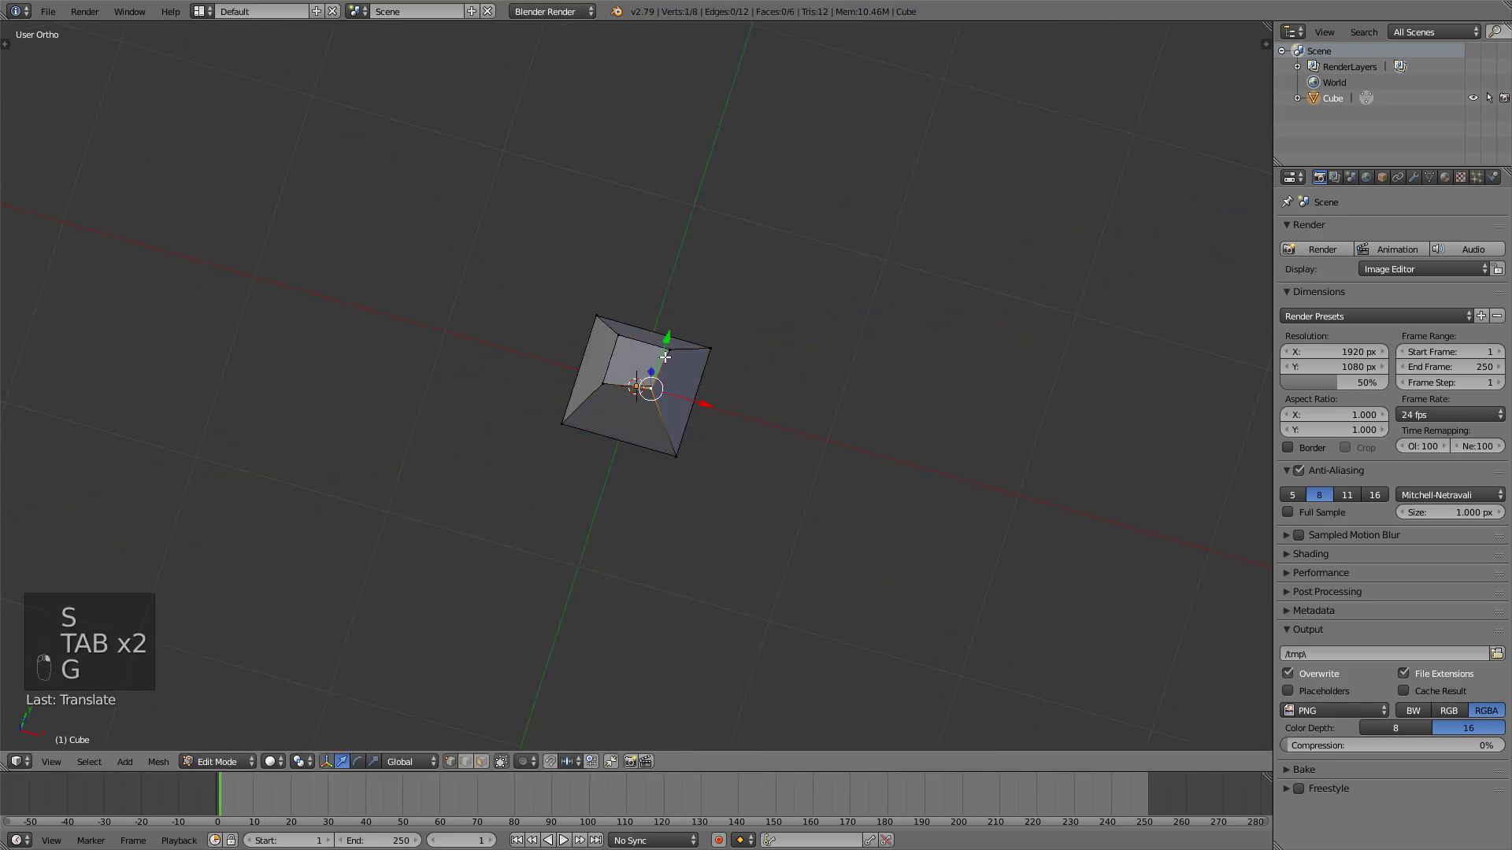
right_click(664, 362)
key(g)
click(662, 366)
right_click(621, 355)
key(g)
click(628, 356)
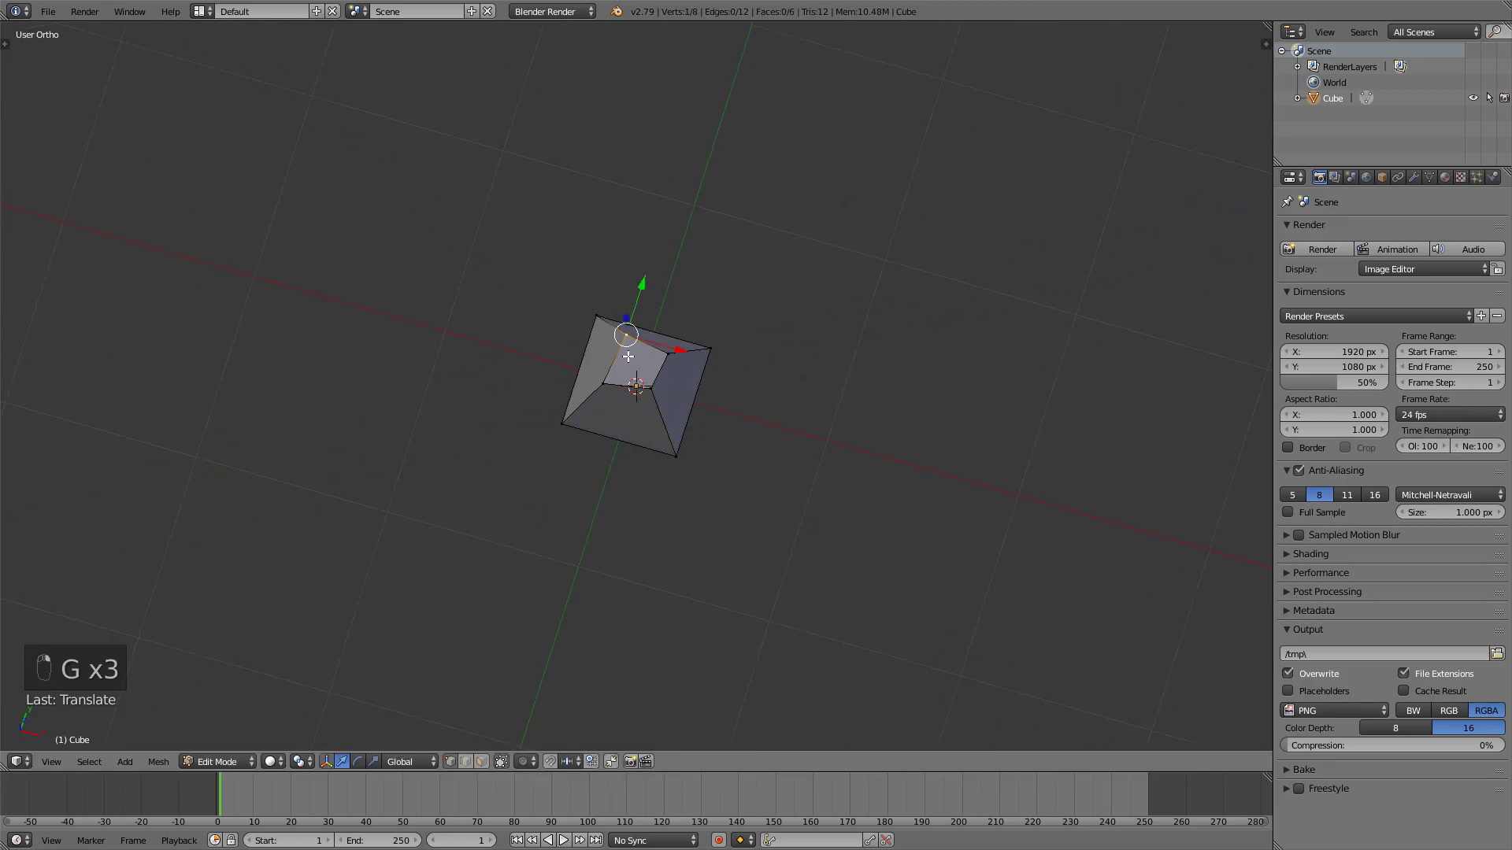
key(g)
click(606, 384)
Step: Pull the block's two opposite base corners outward in the front view to widen the rock unevenly
key(KP_1)
right_click(579, 383)
key(g)
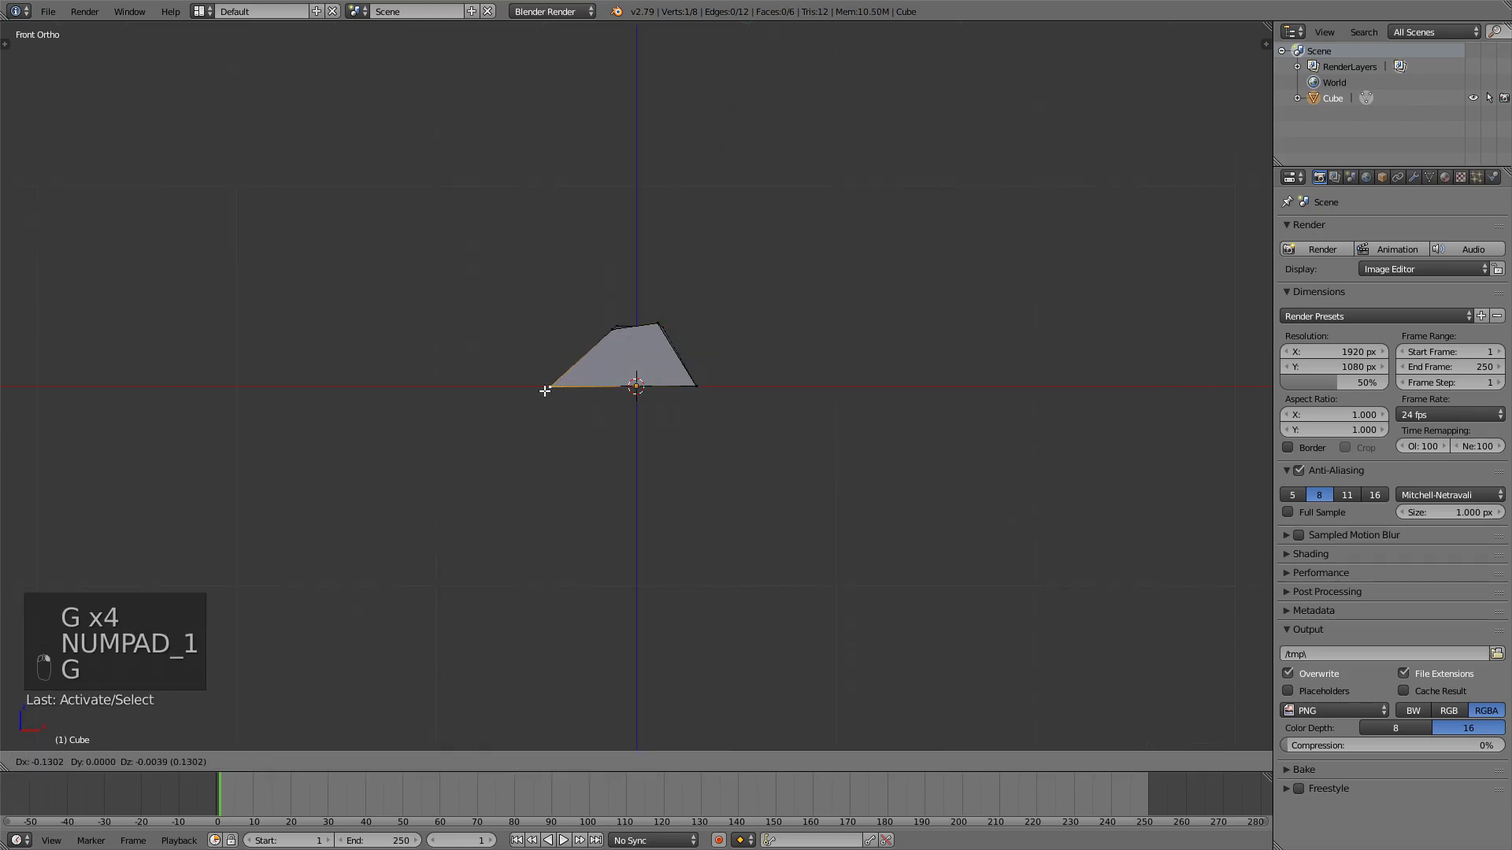
click(555, 388)
right_click(694, 382)
key(g)
click(700, 382)
Step: Adjust the remaining base corners of the rock for an uneven outline and return to Object Mode
middle_drag(699, 383, 610, 423)
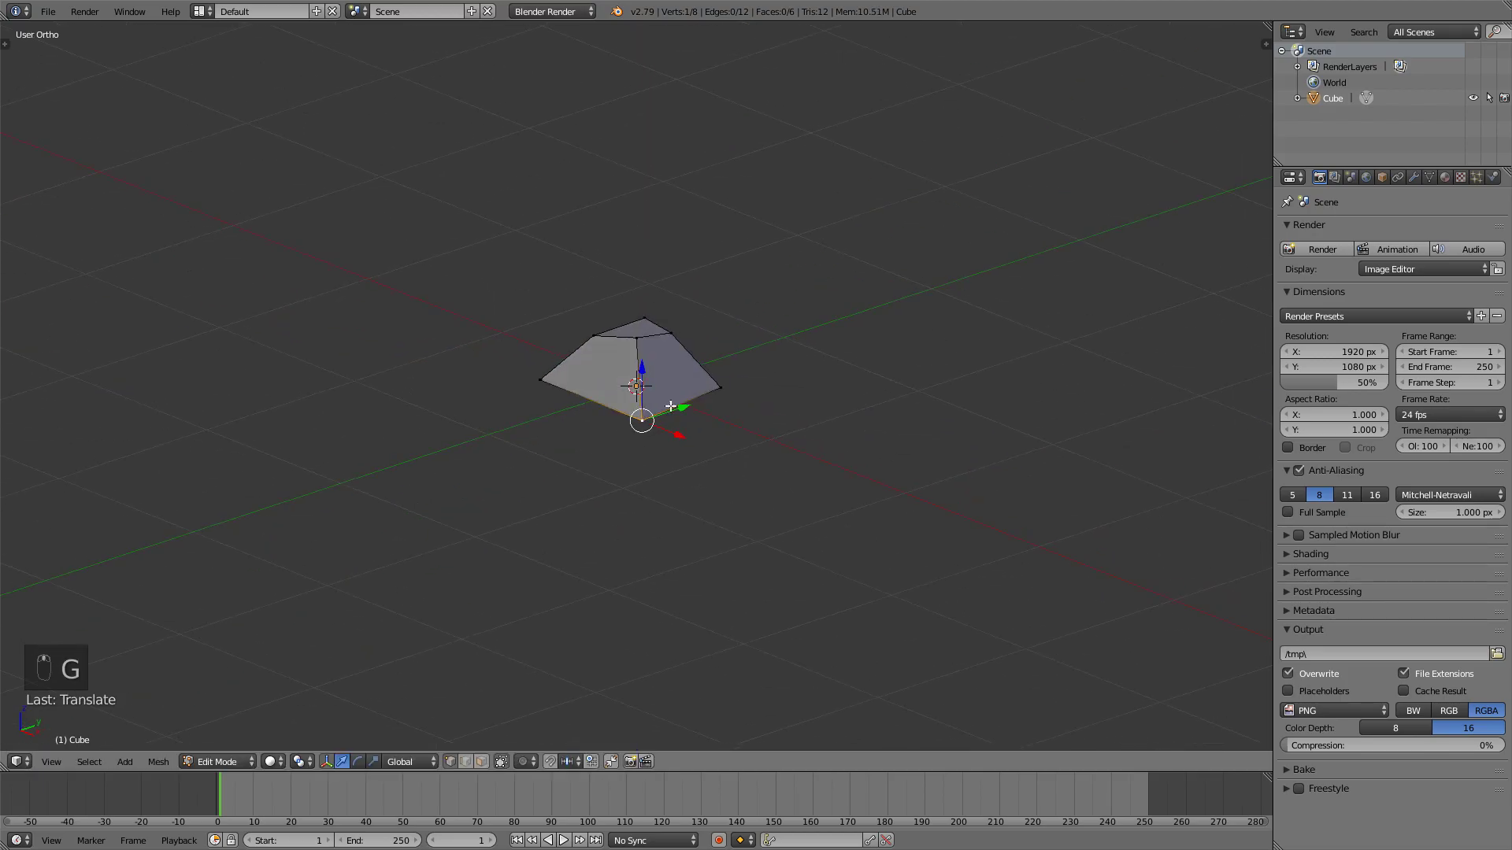
right_click(734, 382)
key(g)
click(733, 383)
middle_drag(733, 383, 581, 422)
right_click(711, 378)
key(g)
click(704, 370)
key(Tab)
Step: Duplicate the rock about 0.9 units along X in the top view and enter Edit Mode on the copy
middle_drag(701, 371, 317, 411)
key(KP_7)
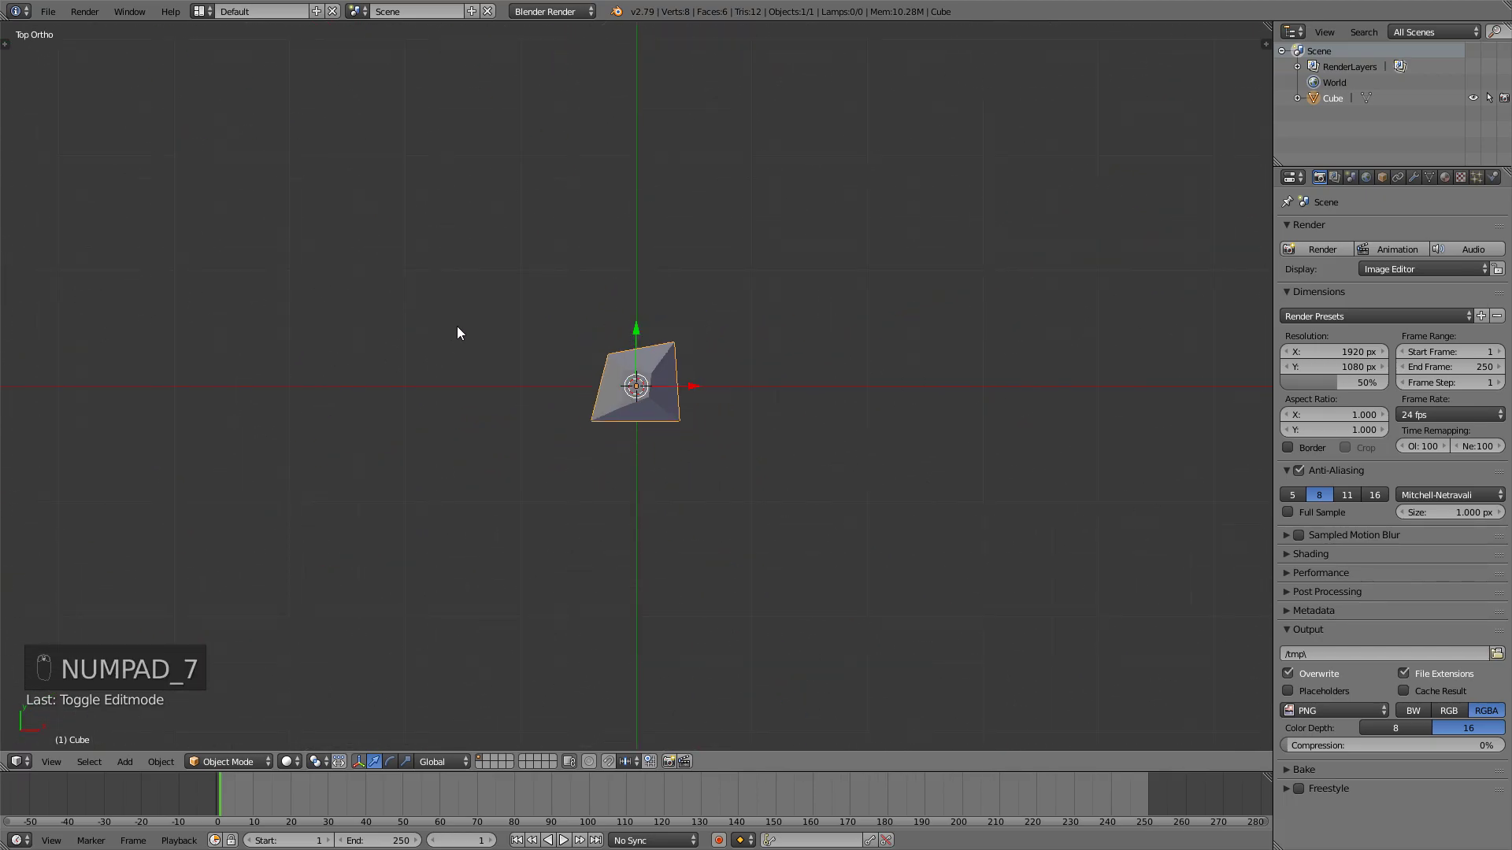
key(Tab)
scroll(597, 357, up, 2)
key(Tab)
key(shift+d)
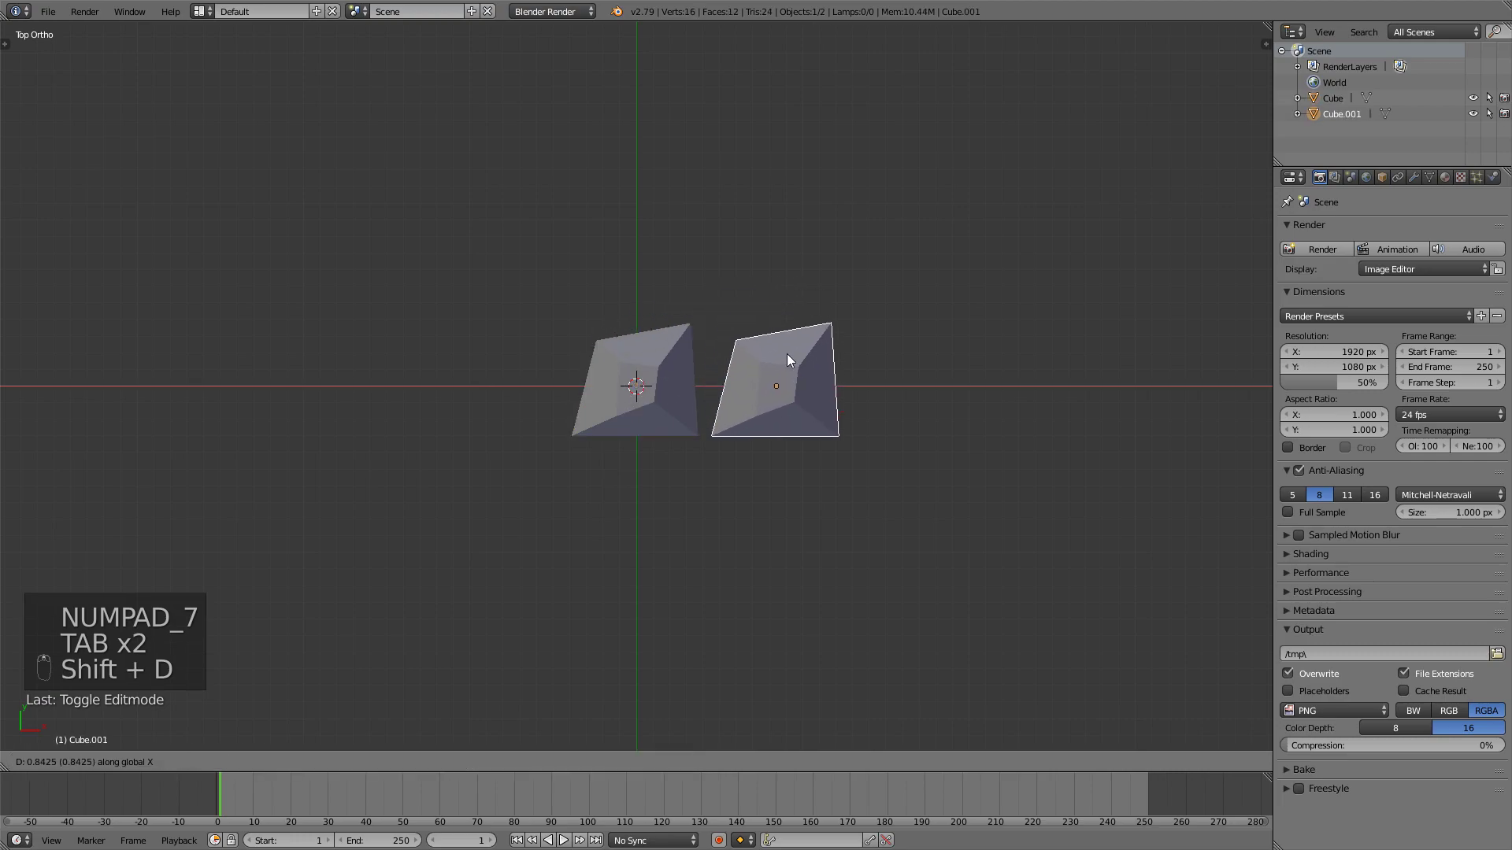
click(793, 357)
key(Tab)
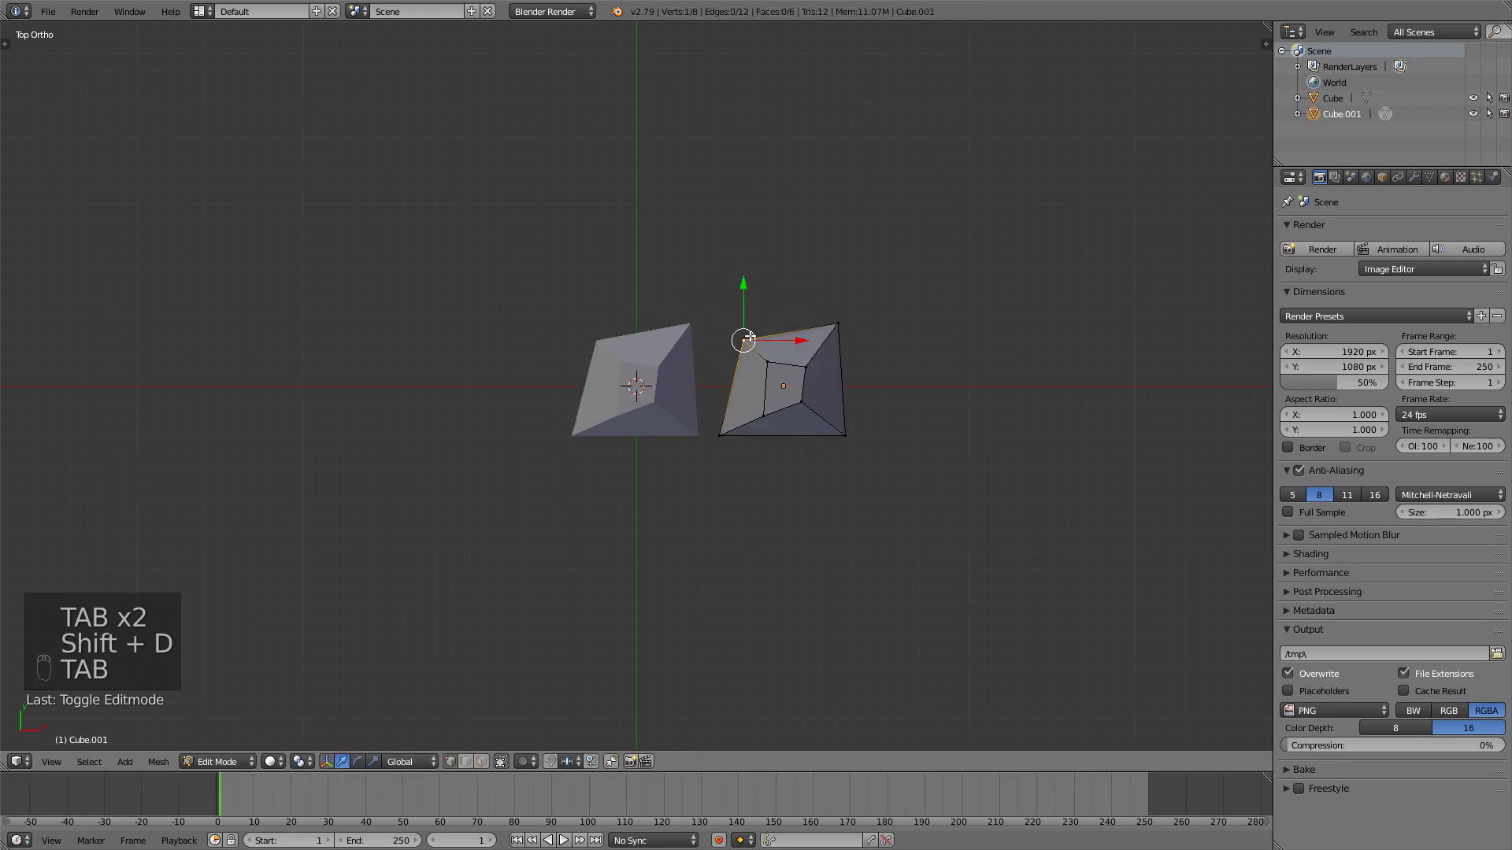
key(shift+d)
key(ctrl+z)
key(ctrl+z)
key(ctrl+z)
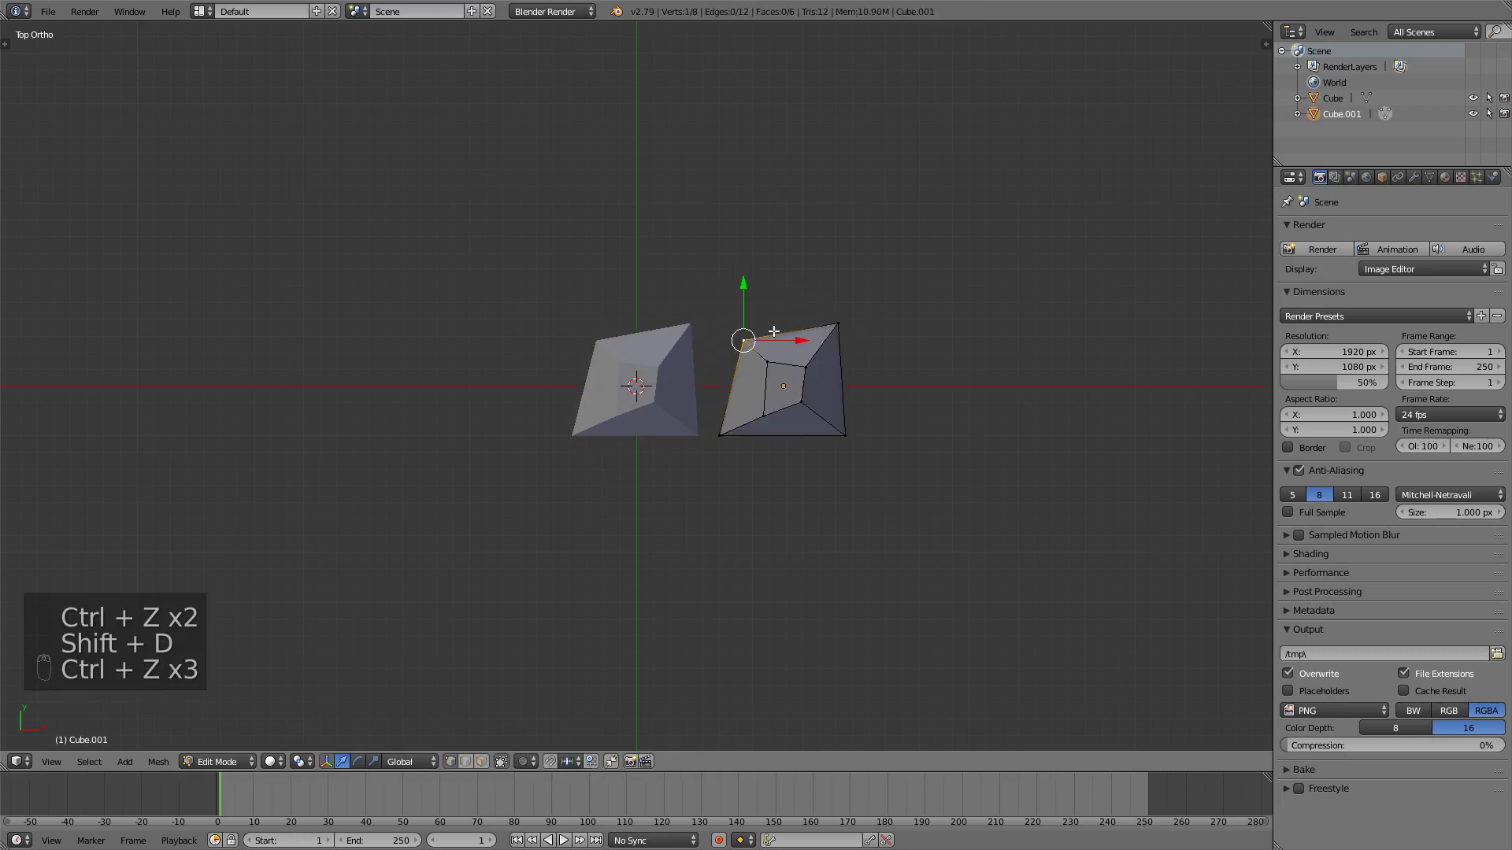
Step: Move the second rock's two rear outer corners in the XY plane to change its outline
key(g)
click(769, 317)
right_click(819, 328)
key(g)
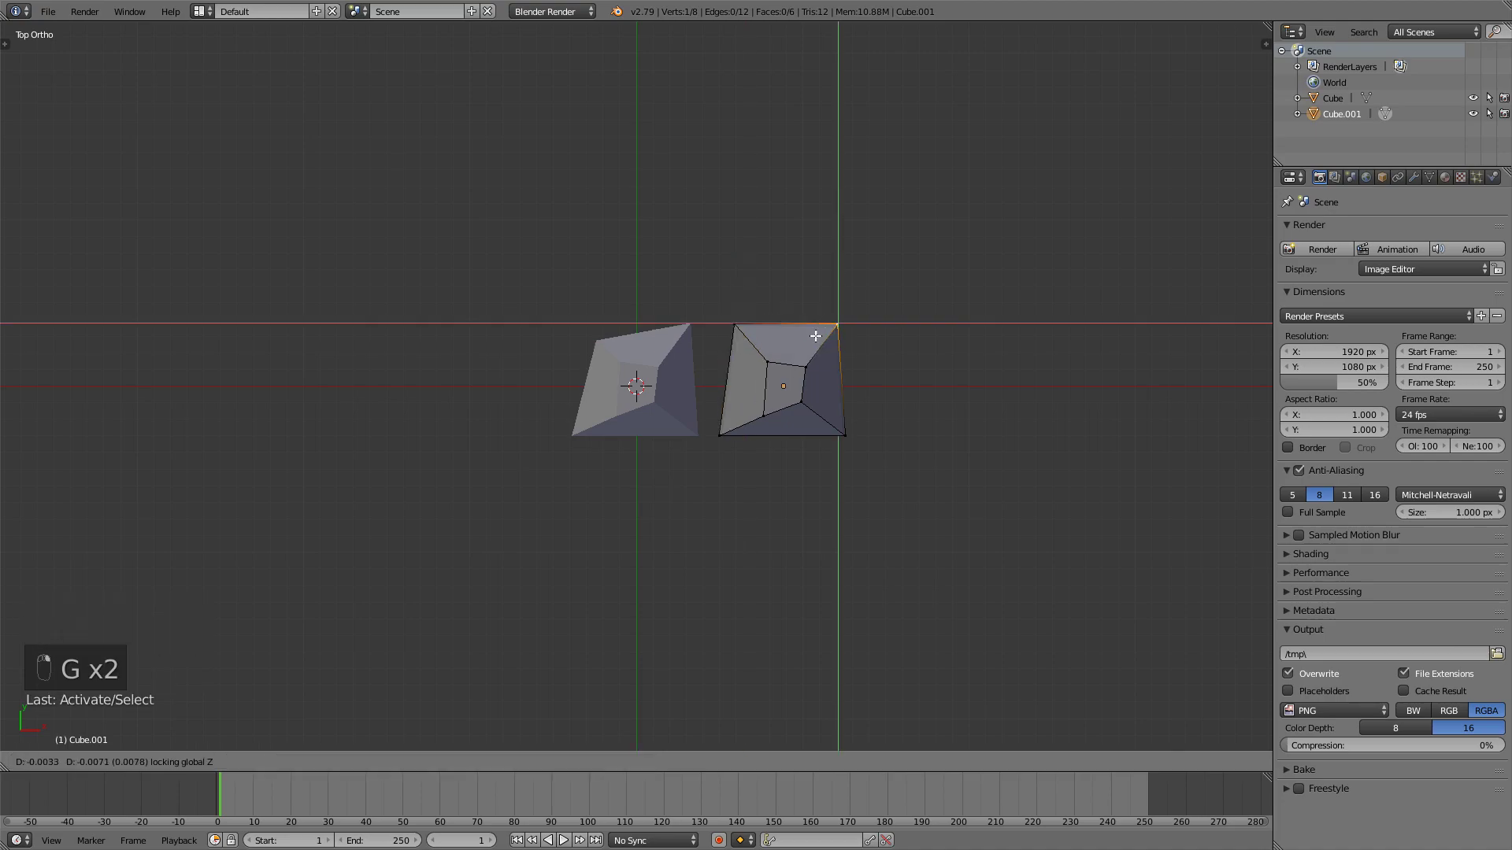
click(815, 334)
Step: Reposition the second rock's top-face vertices horizontally, keeping their height locked
key(shift+z)
key(shift+z)
key(g)
key(g)
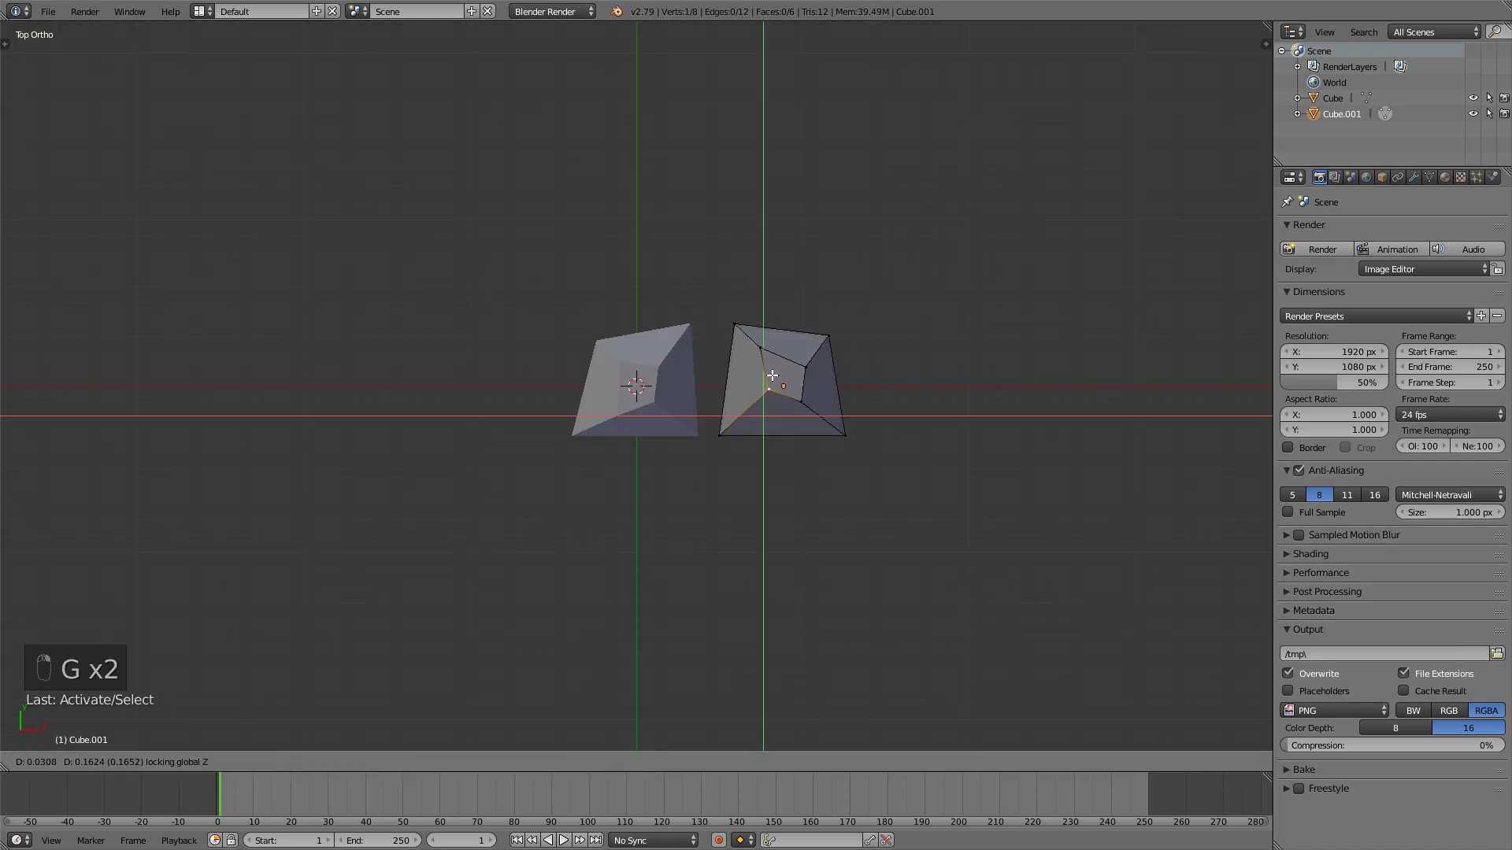
key(g)
click(829, 377)
right_click(813, 367)
Step: Move the second rock's two front base corners inward and return to Object Mode
key(g)
key(shift+z)
click(819, 348)
right_click(851, 432)
key(g)
key(shift+z)
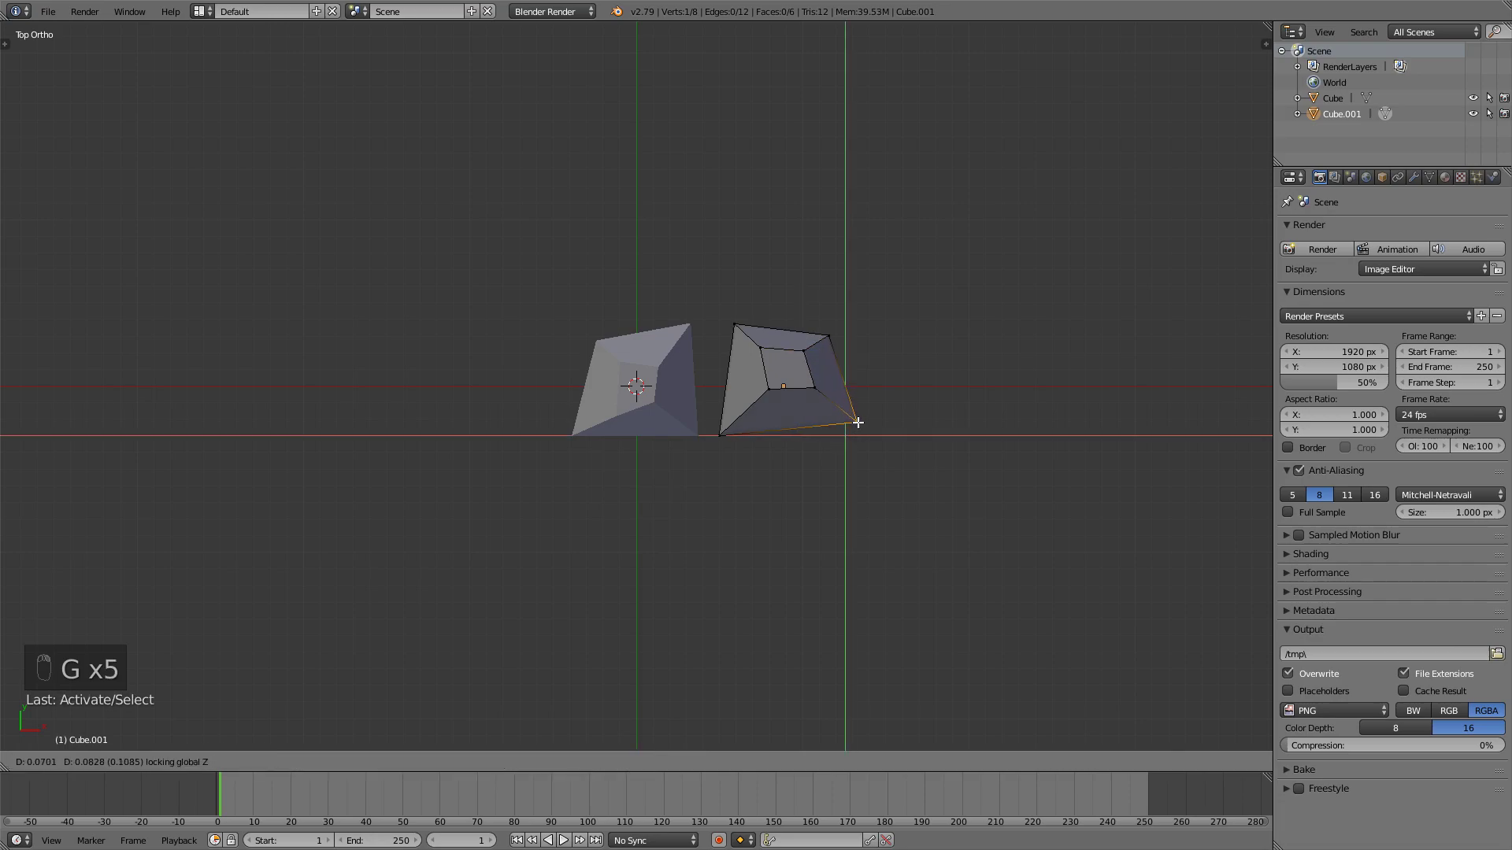
click(864, 419)
right_click(734, 432)
key(g)
key(Tab)
Step: Duplicate the second rock along X to the opposite side of the original rock in the top view
middle_drag(810, 422, 750, 379)
key(KP_7)
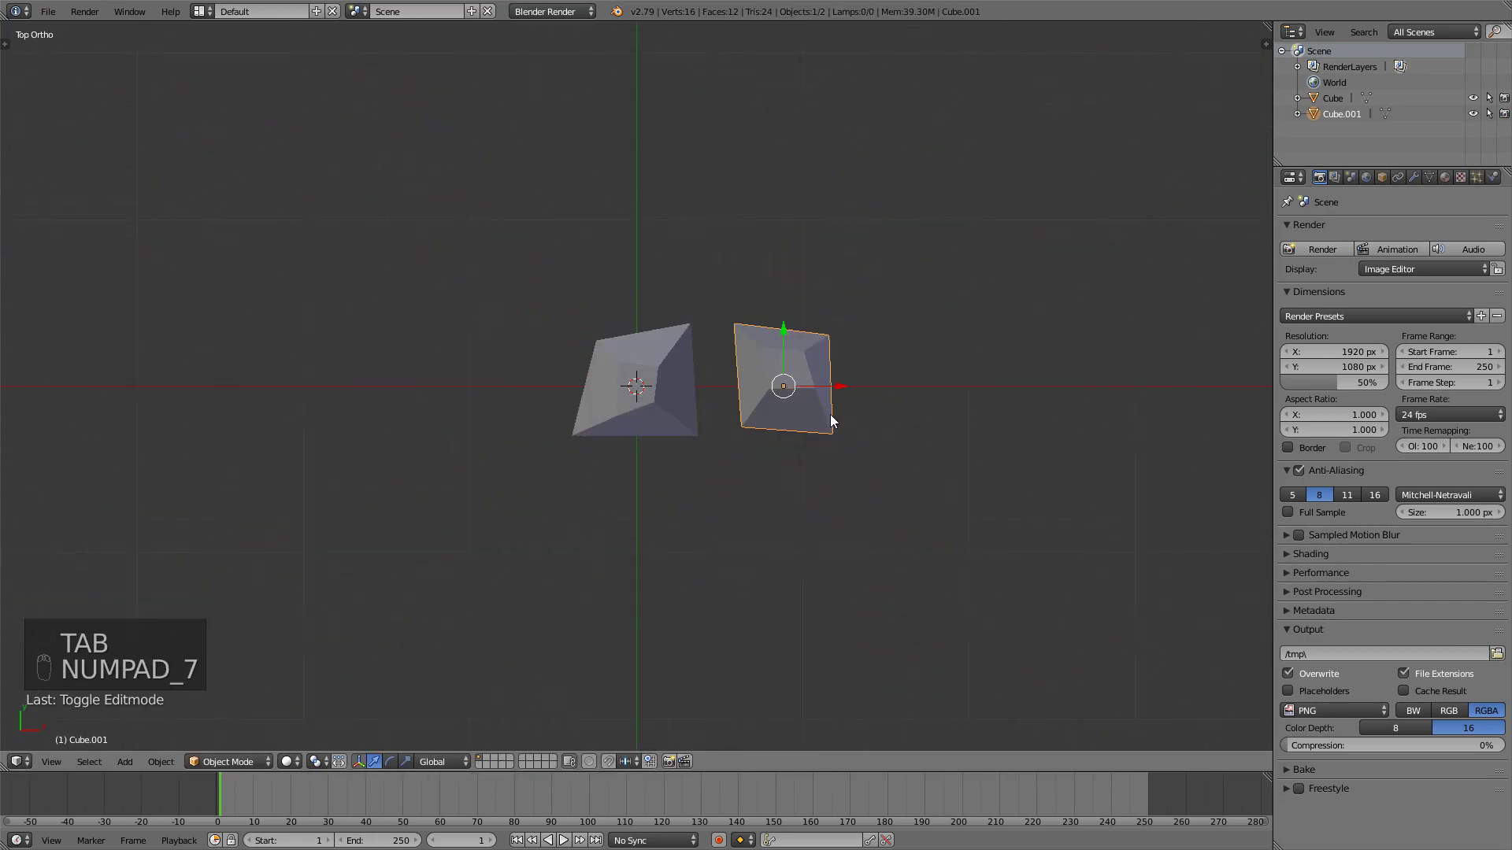
key(shift+d)
click(546, 409)
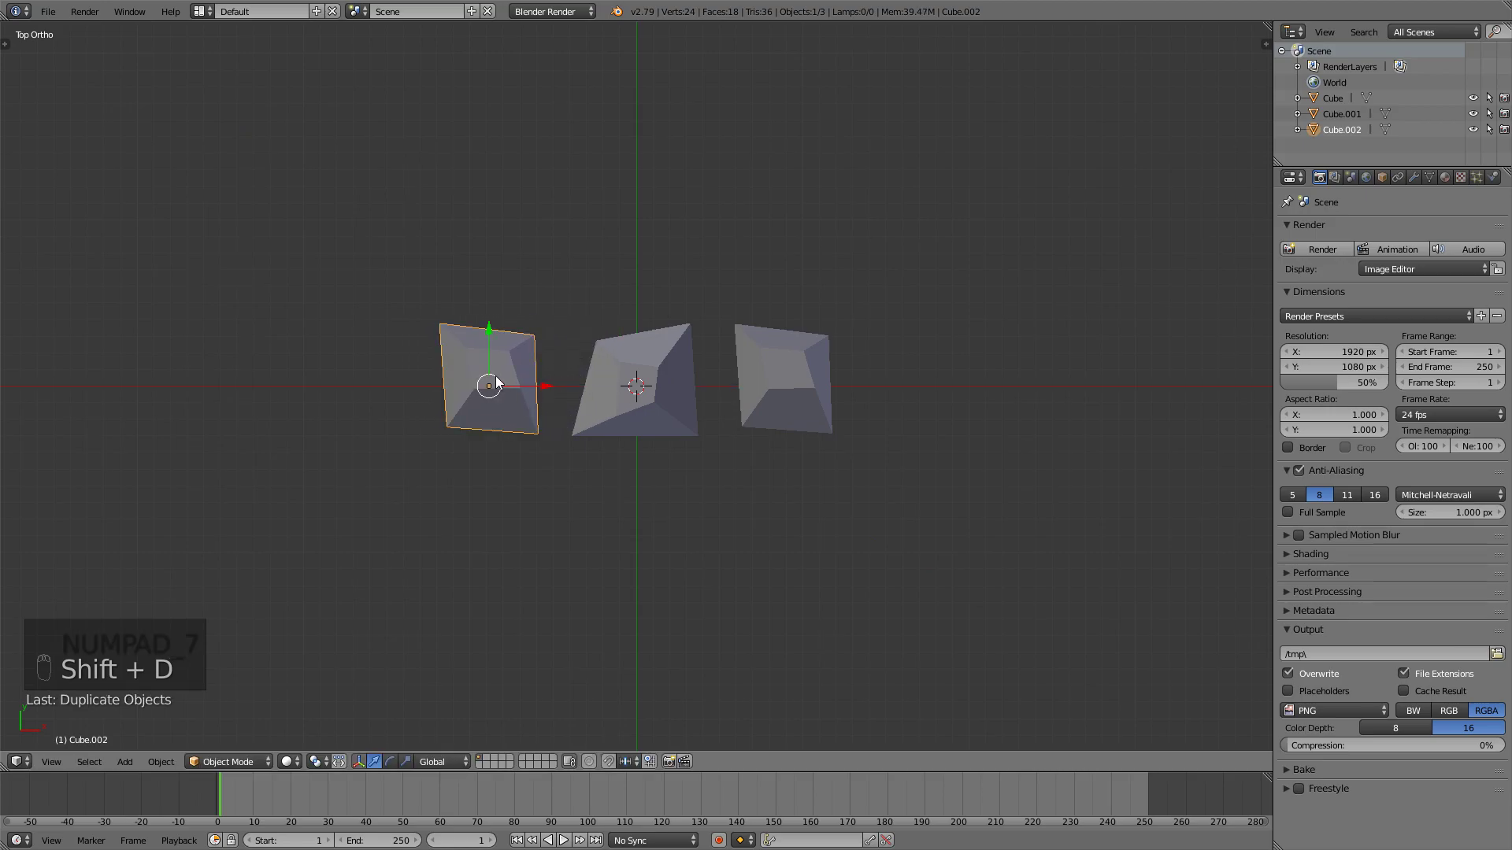
Step: Reposition the third rock's outer base corners in Edit Mode to give it a different outline
key(Tab)
right_click(535, 333)
key(g)
click(543, 312)
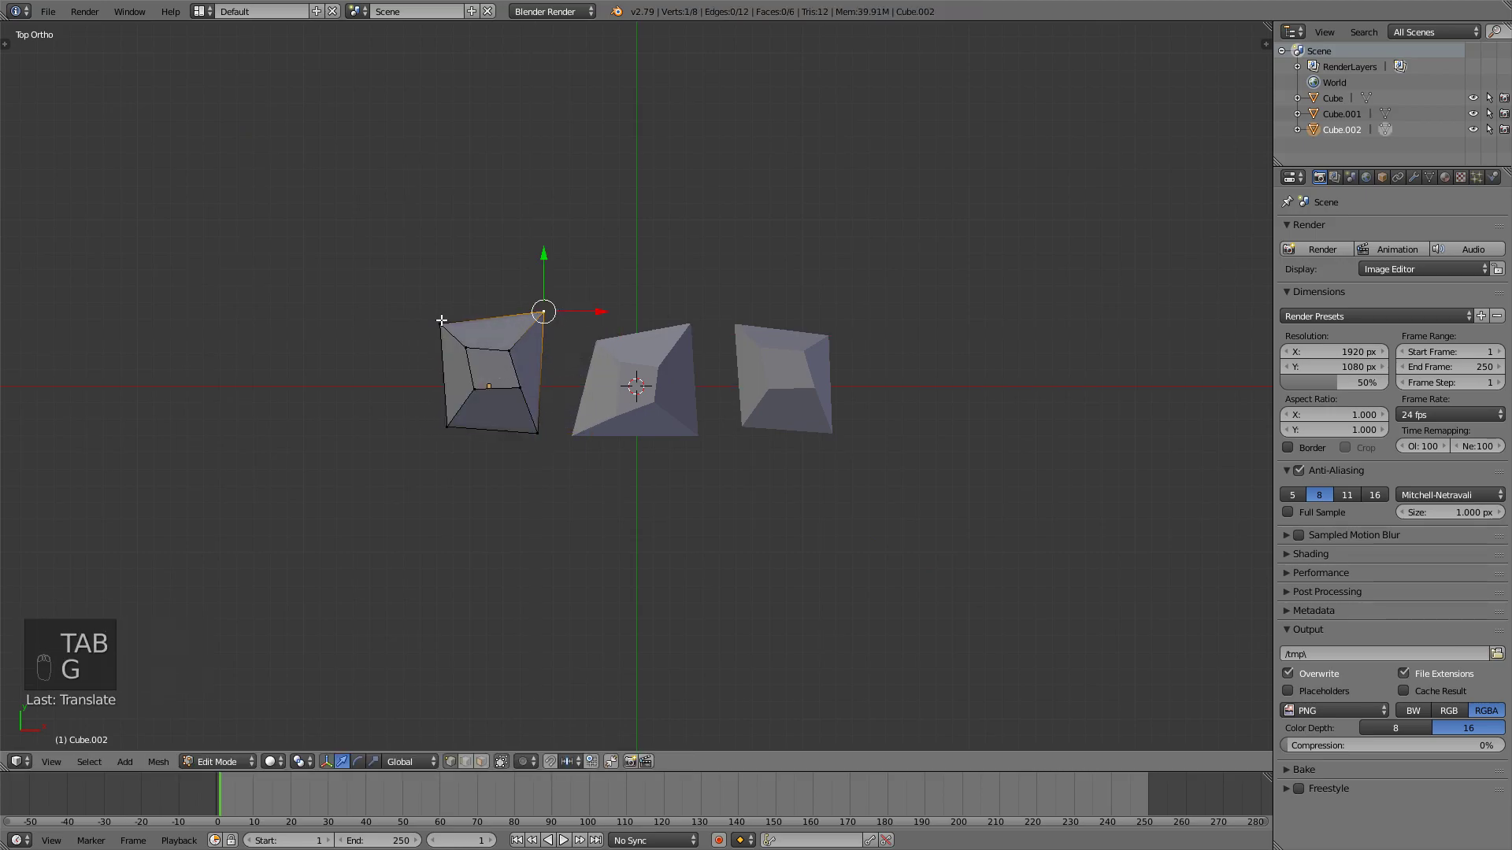
right_click(442, 321)
key(g)
right_click(441, 323)
key(g)
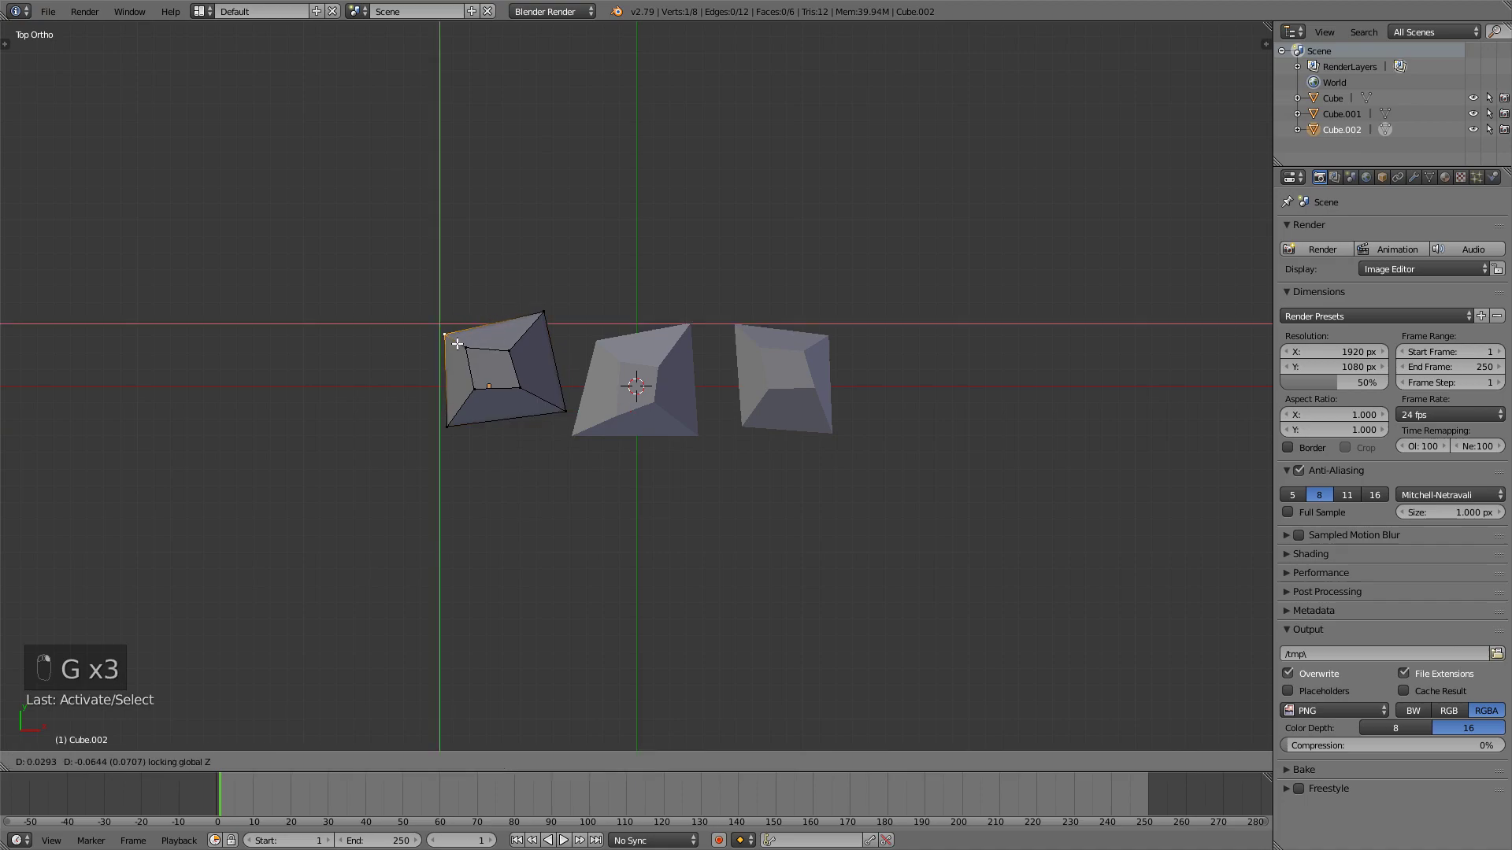
click(463, 345)
right_click(448, 425)
key(g)
click(453, 420)
Step: Reposition the third rock's base corner and top-face vertices horizontally with height locked, and return to Object Mode
right_click(475, 389)
key(g)
click(463, 407)
right_click(474, 348)
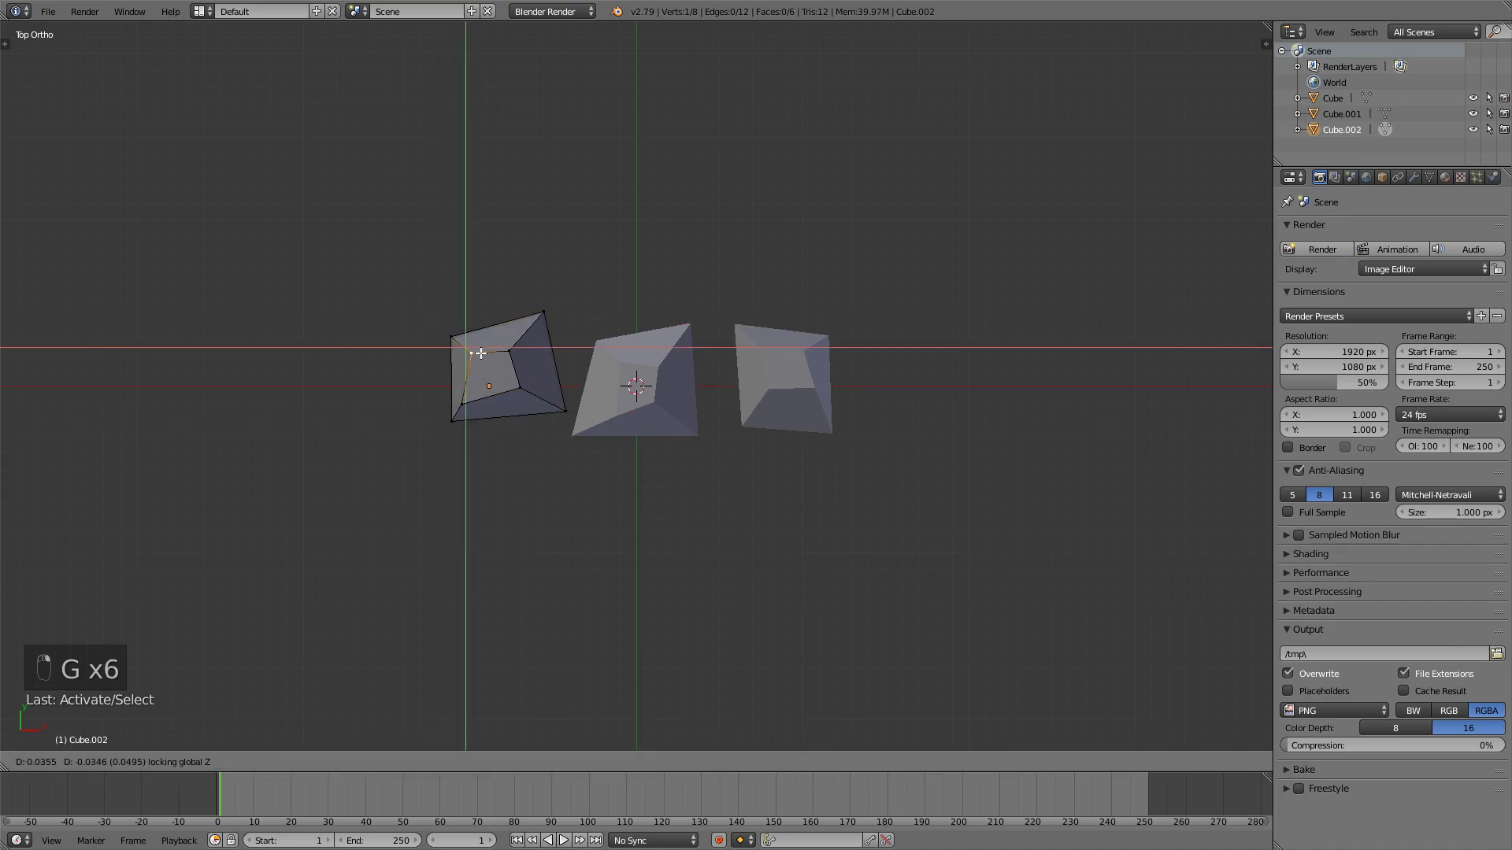
click(479, 353)
right_click(512, 351)
key(g)
click(526, 340)
right_click(523, 388)
key(g)
click(527, 395)
key(Tab)
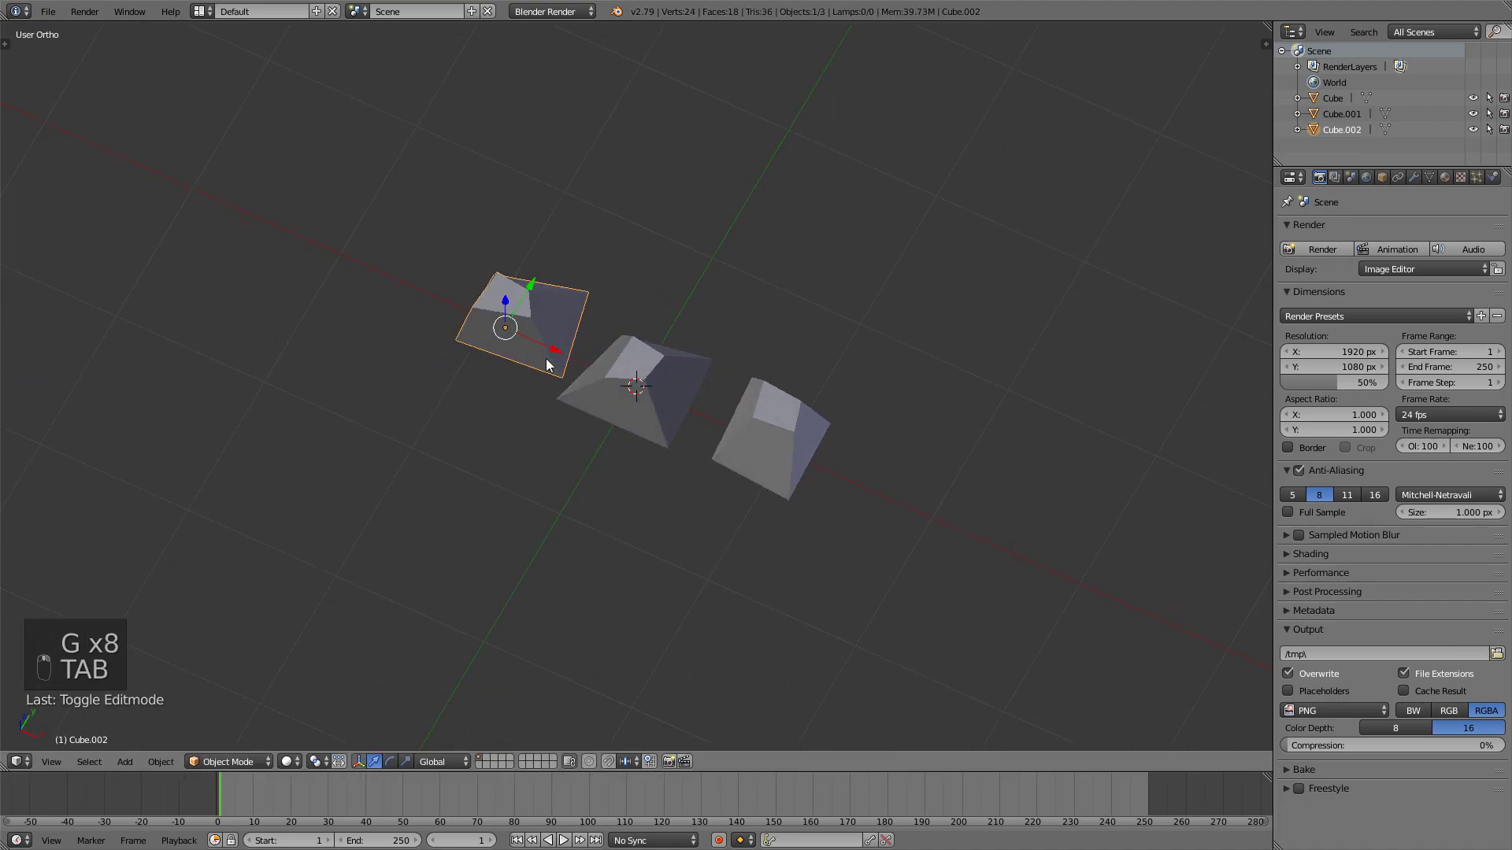
Step: Move all three rocks together about 4 units along X, away from the origin
key(a)
key(a)
middle_drag(547, 365, 815, 399)
key(KP_7)
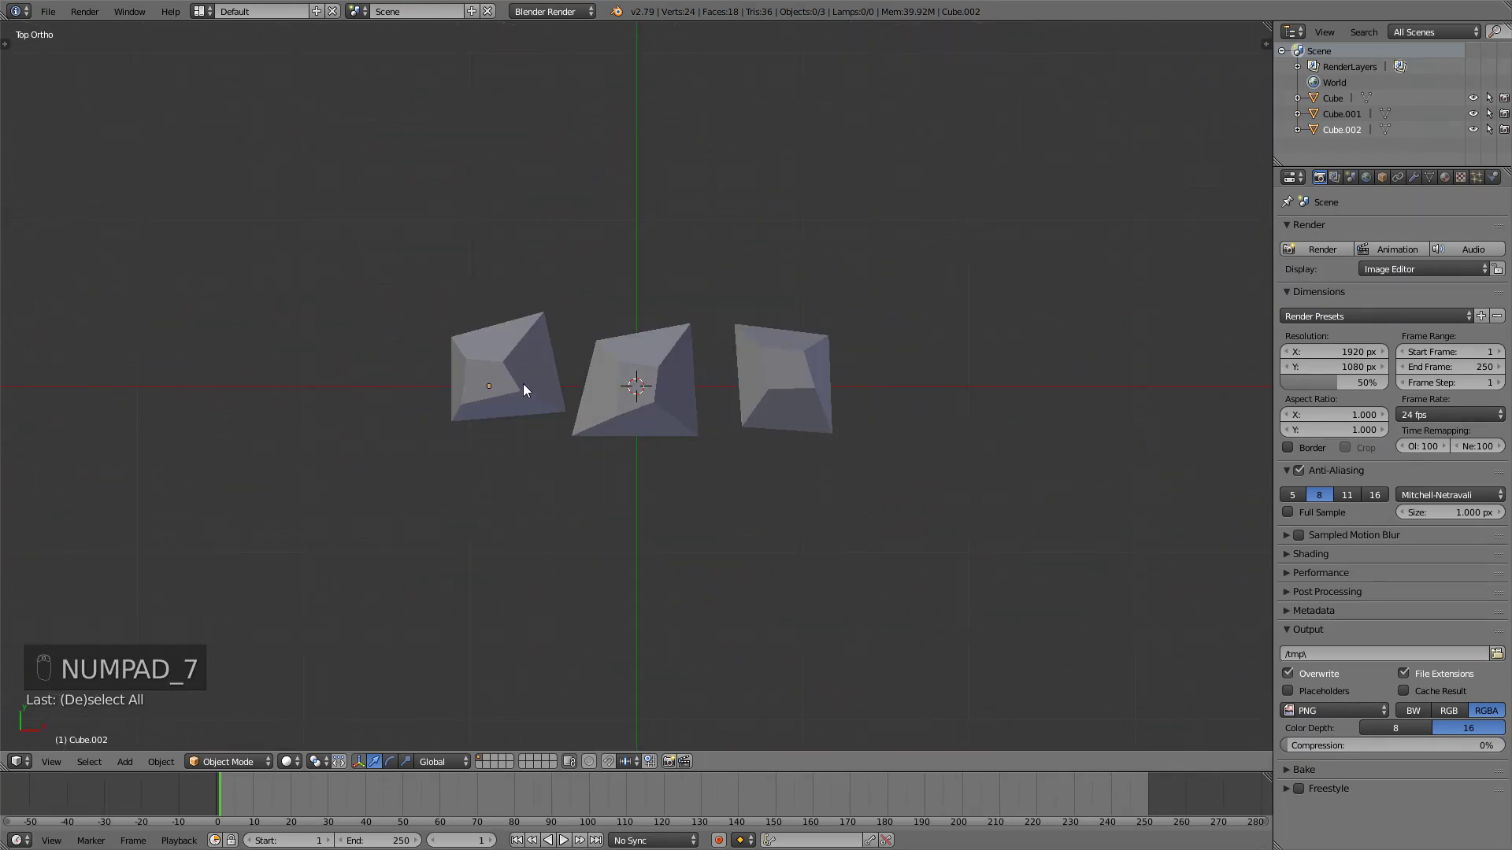
middle_drag(522, 384, 572, 242)
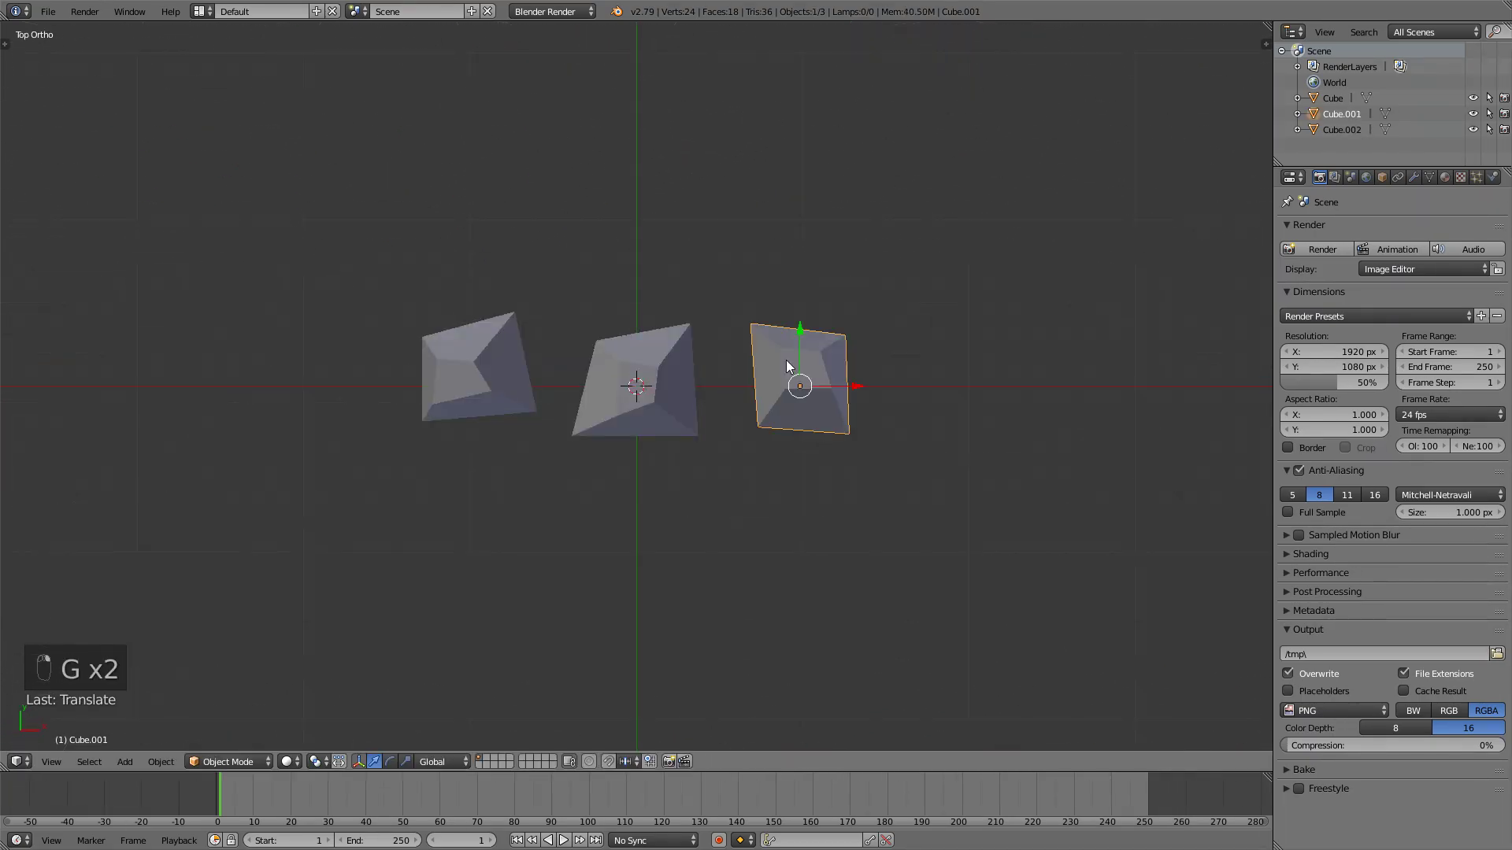
scroll(740, 349, down, 3)
key(c)
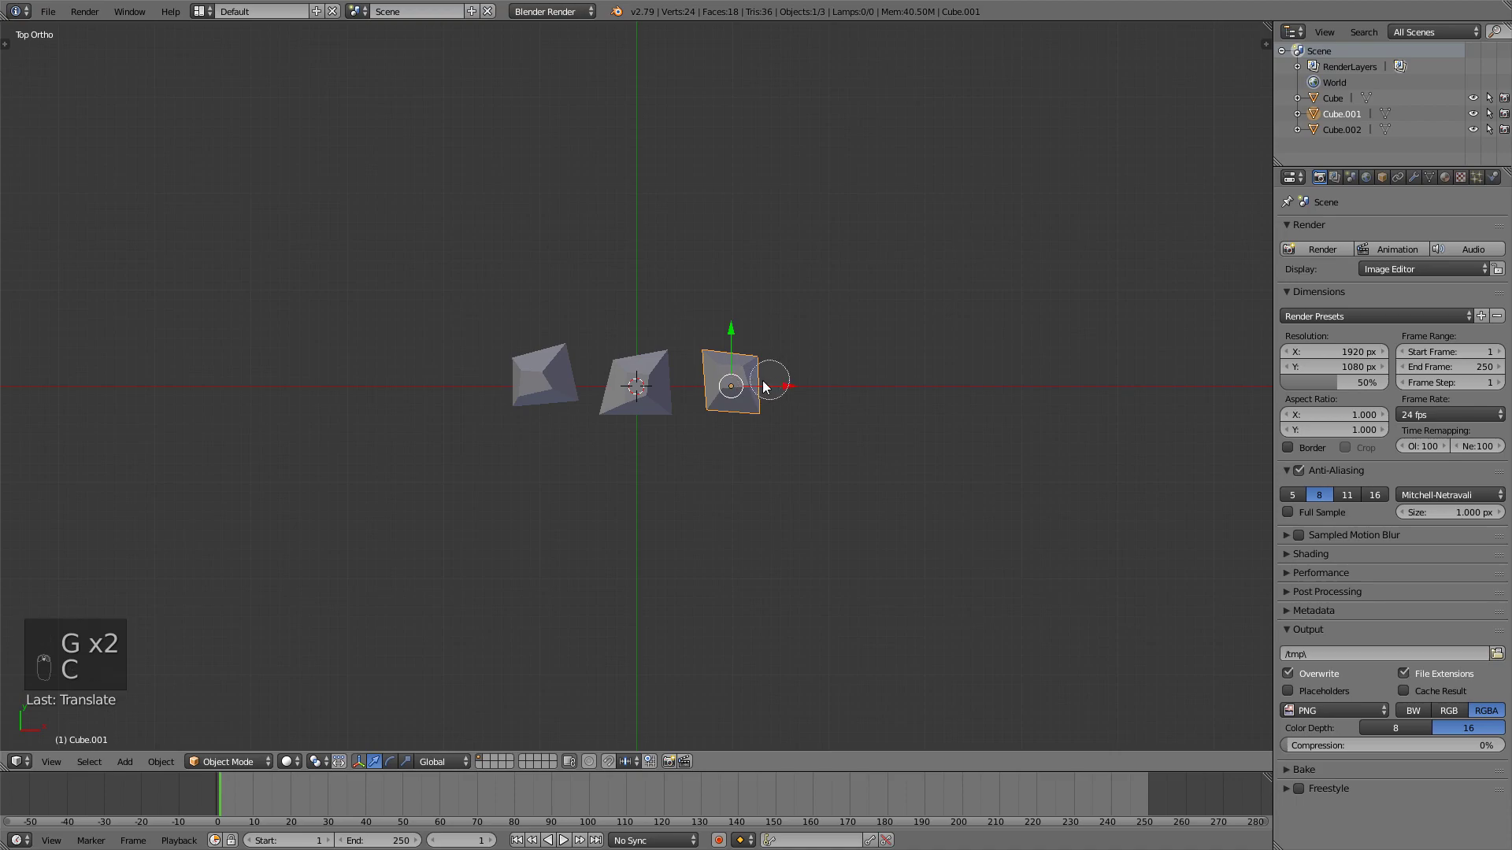
click(535, 386)
key(g)
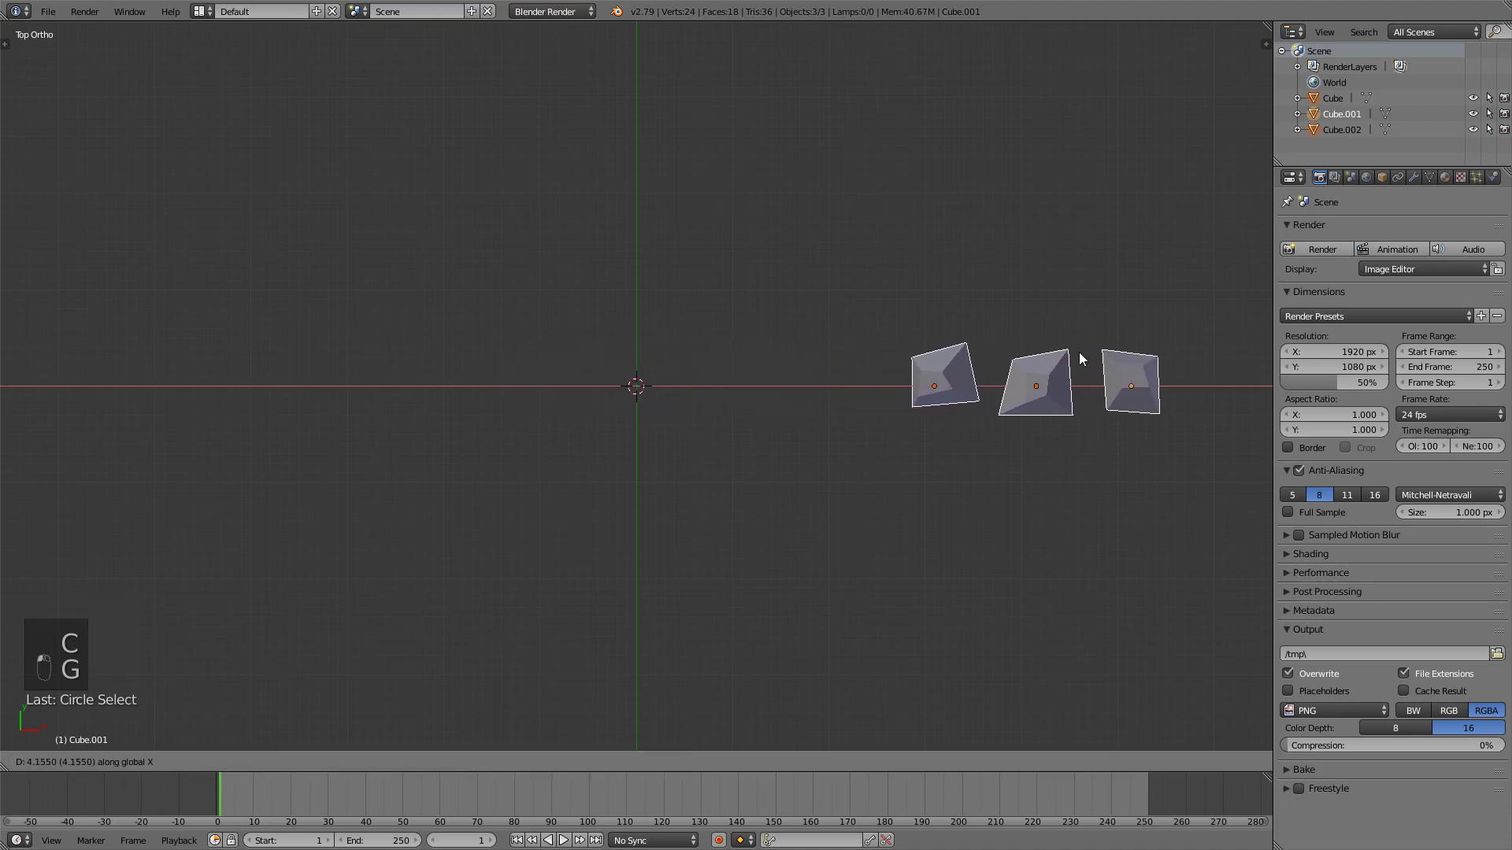
click(1096, 358)
Step: Rename the original rock stone1, the second rock stone2 and the third rock stone3
middle_drag(1103, 356, 1016, 228)
scroll(1016, 222, down, 1)
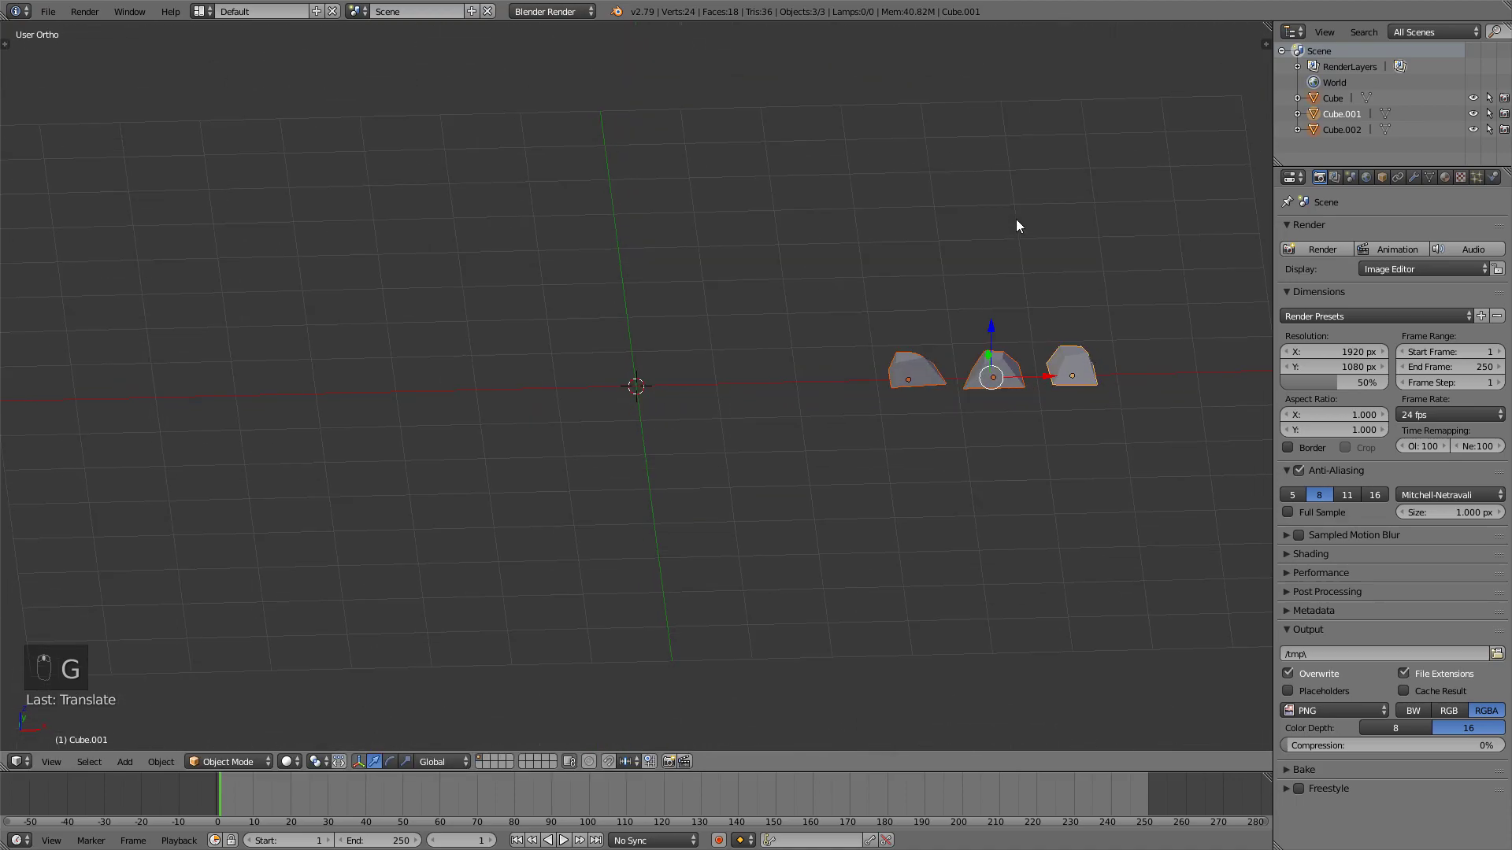
key(KP_7)
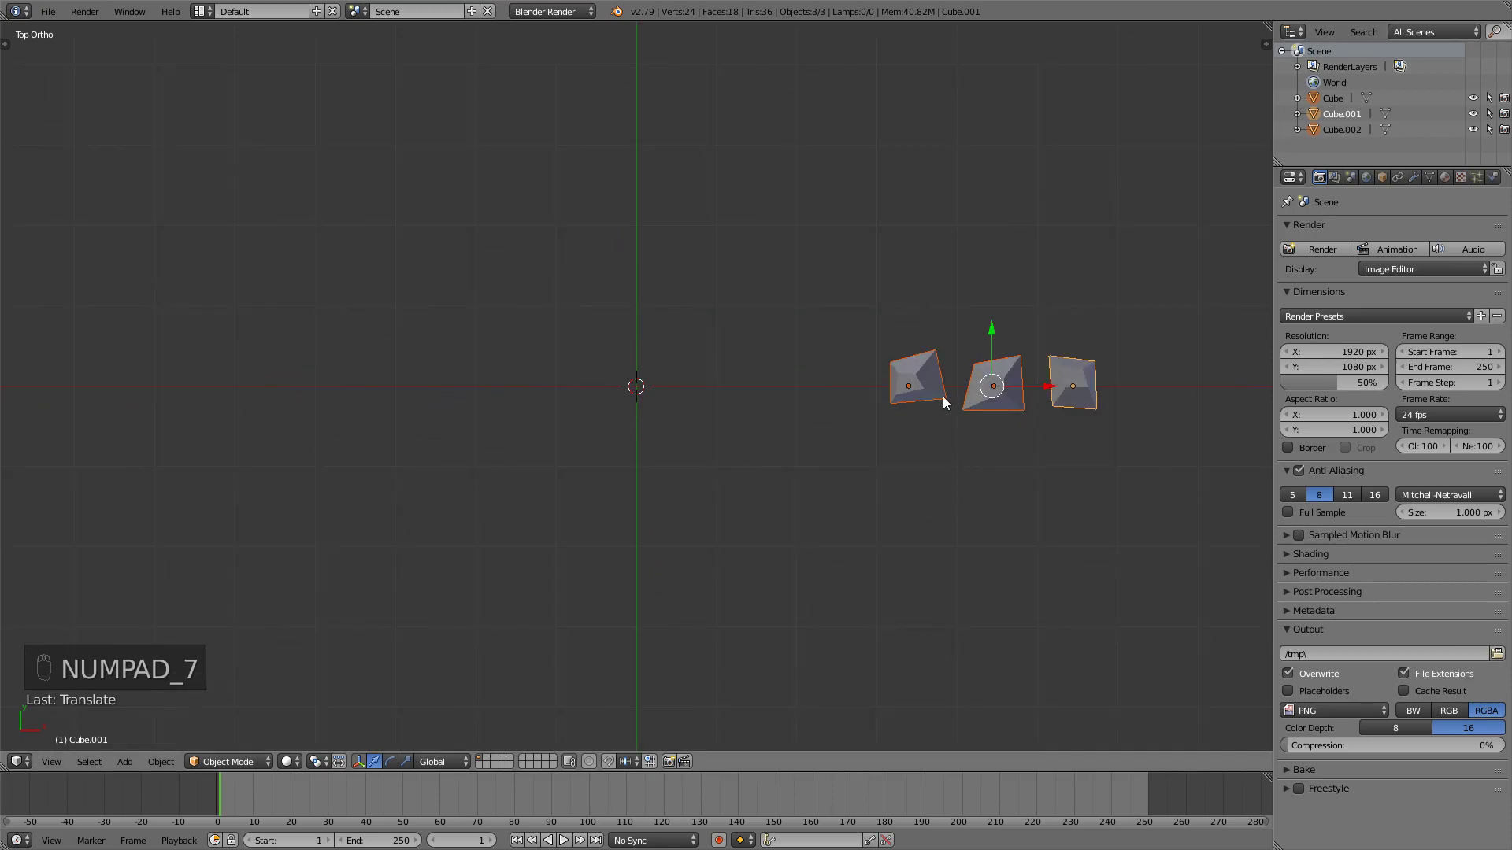
double_click(1331, 100)
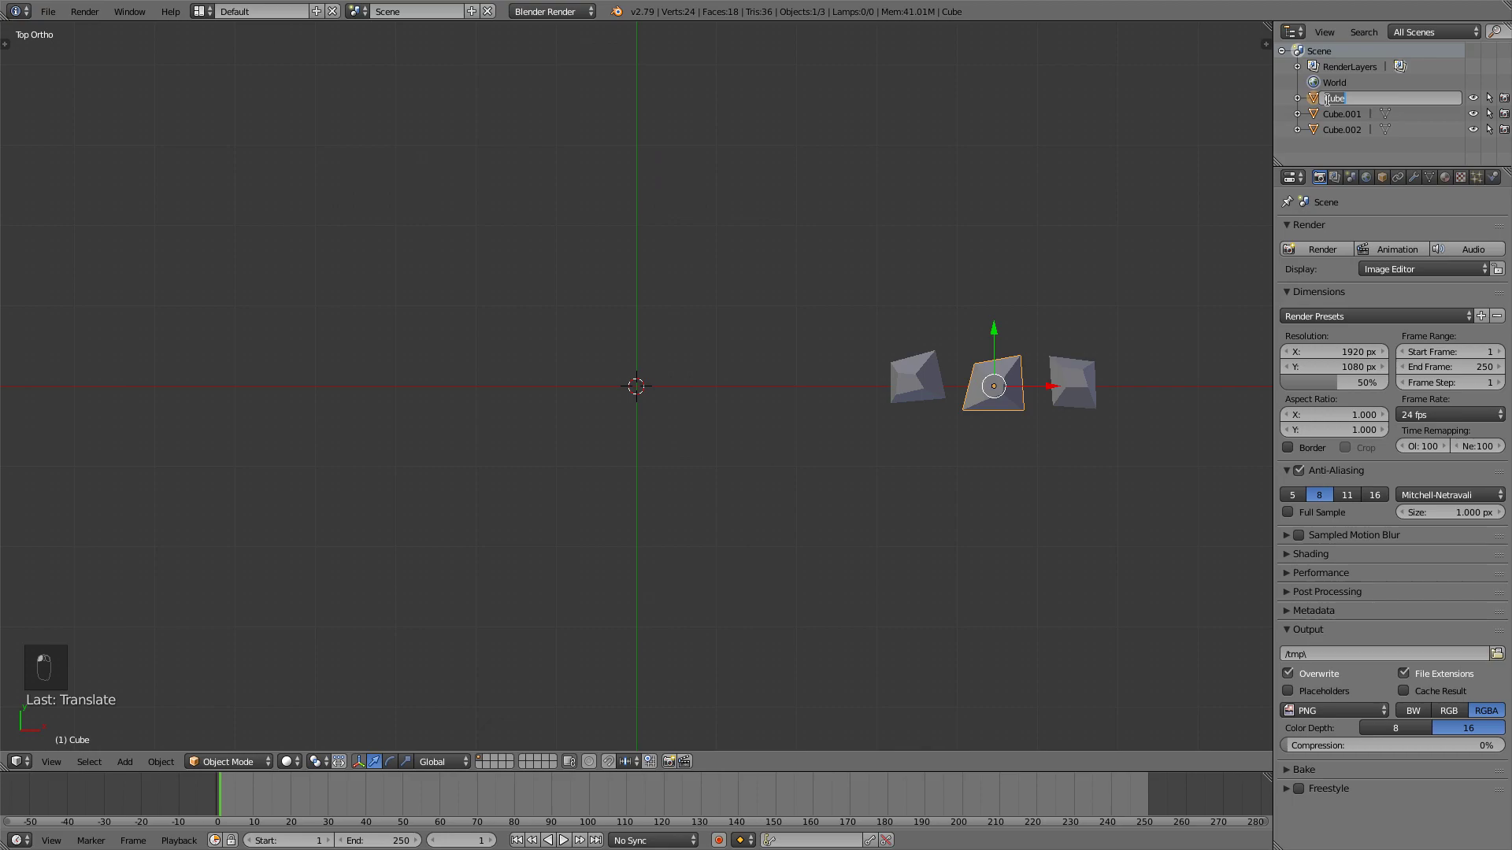
text(ston1)
key(Return)
double_click(1328, 100)
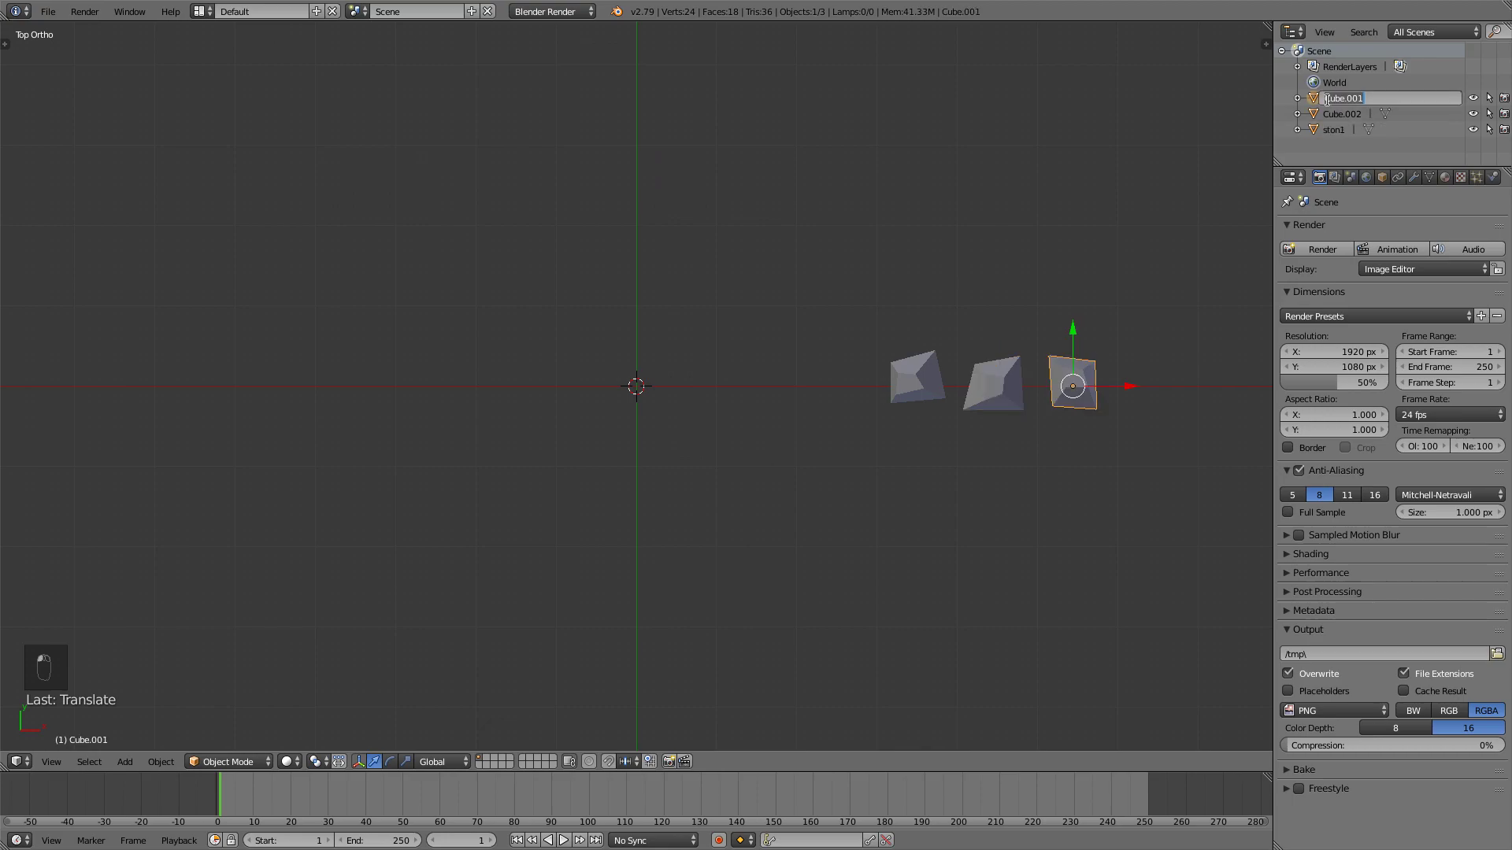
text(stone2)
key(Return)
double_click(1327, 100)
text(s)
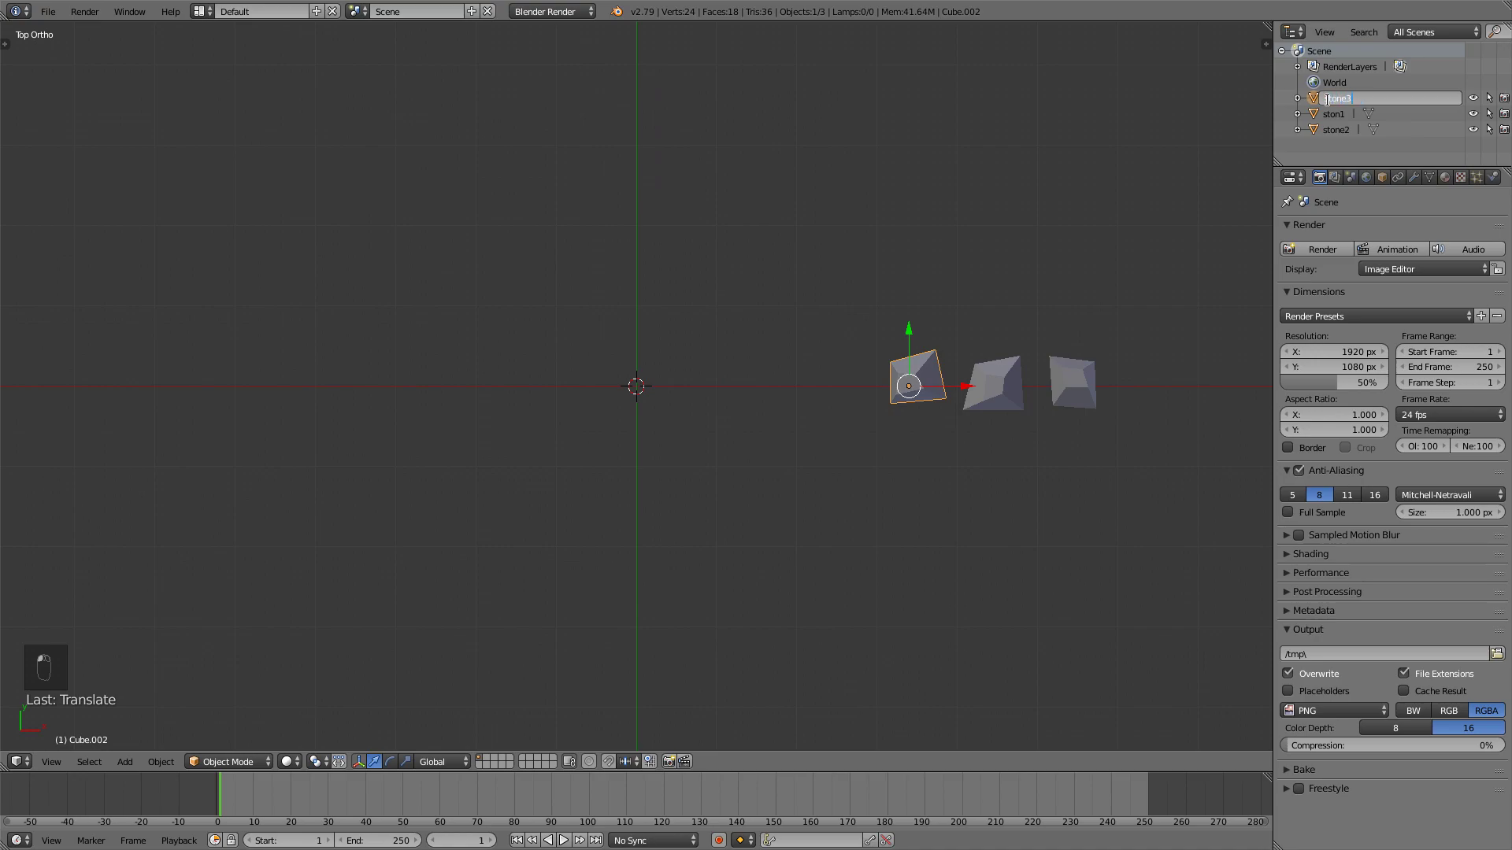
key(Return)
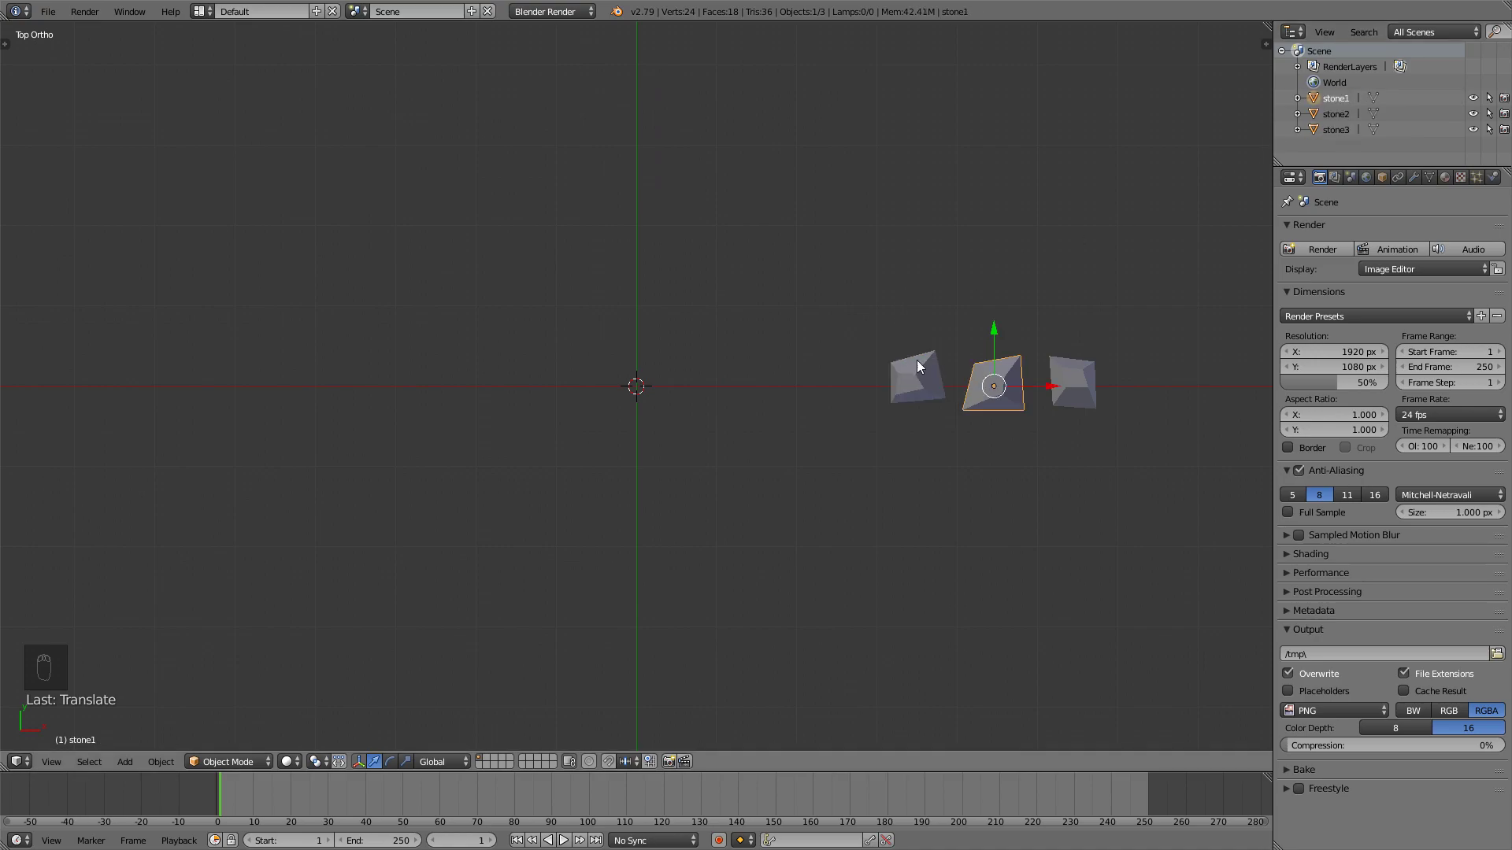
Step: Duplicate stone3 along X to the far side of the origin and rotate the copy in the top view
right_click(893, 379)
key(shift+d)
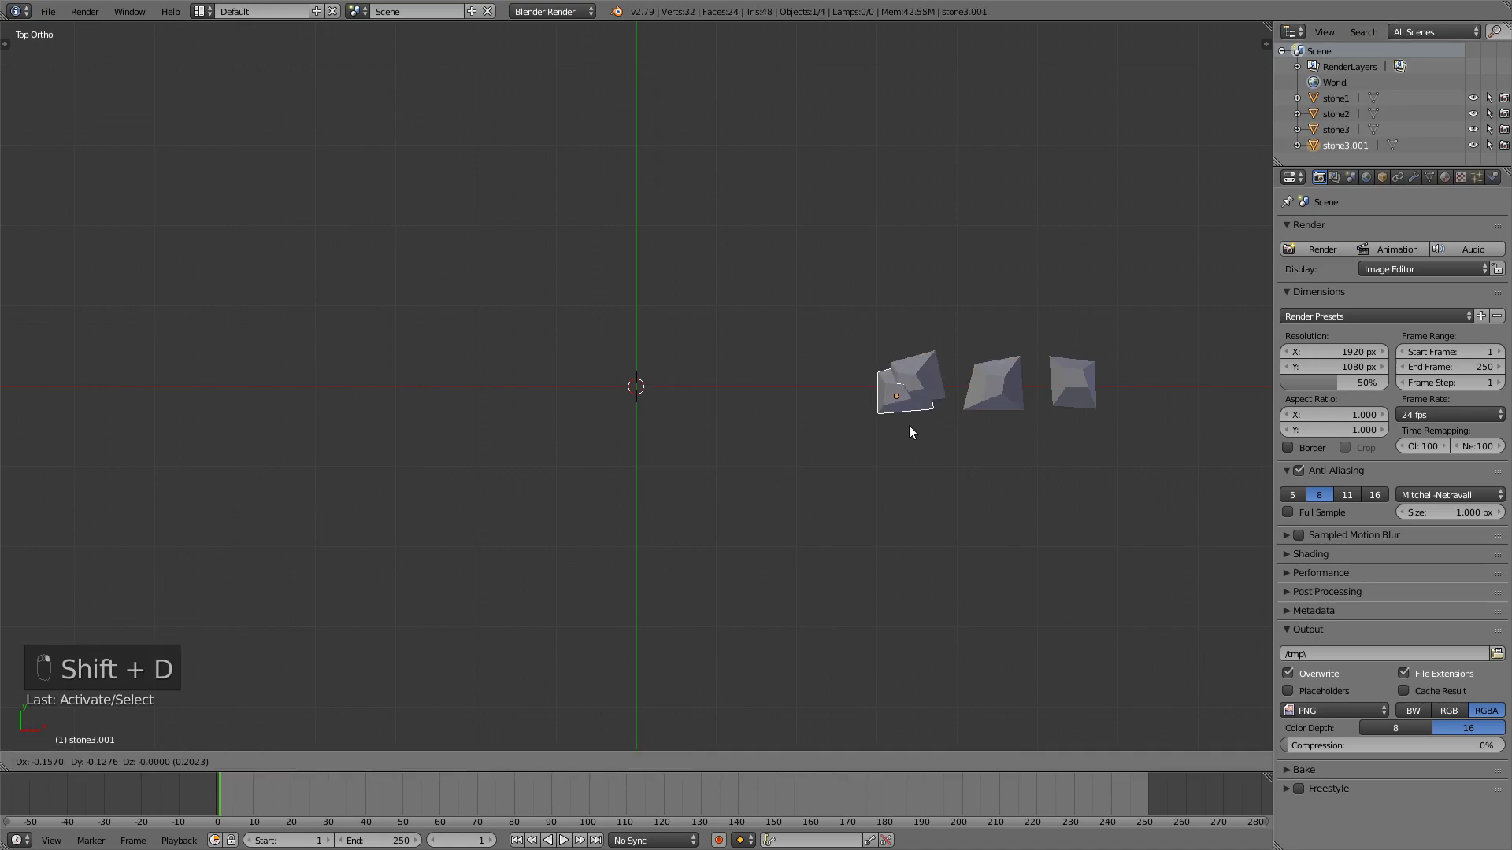
click(583, 411)
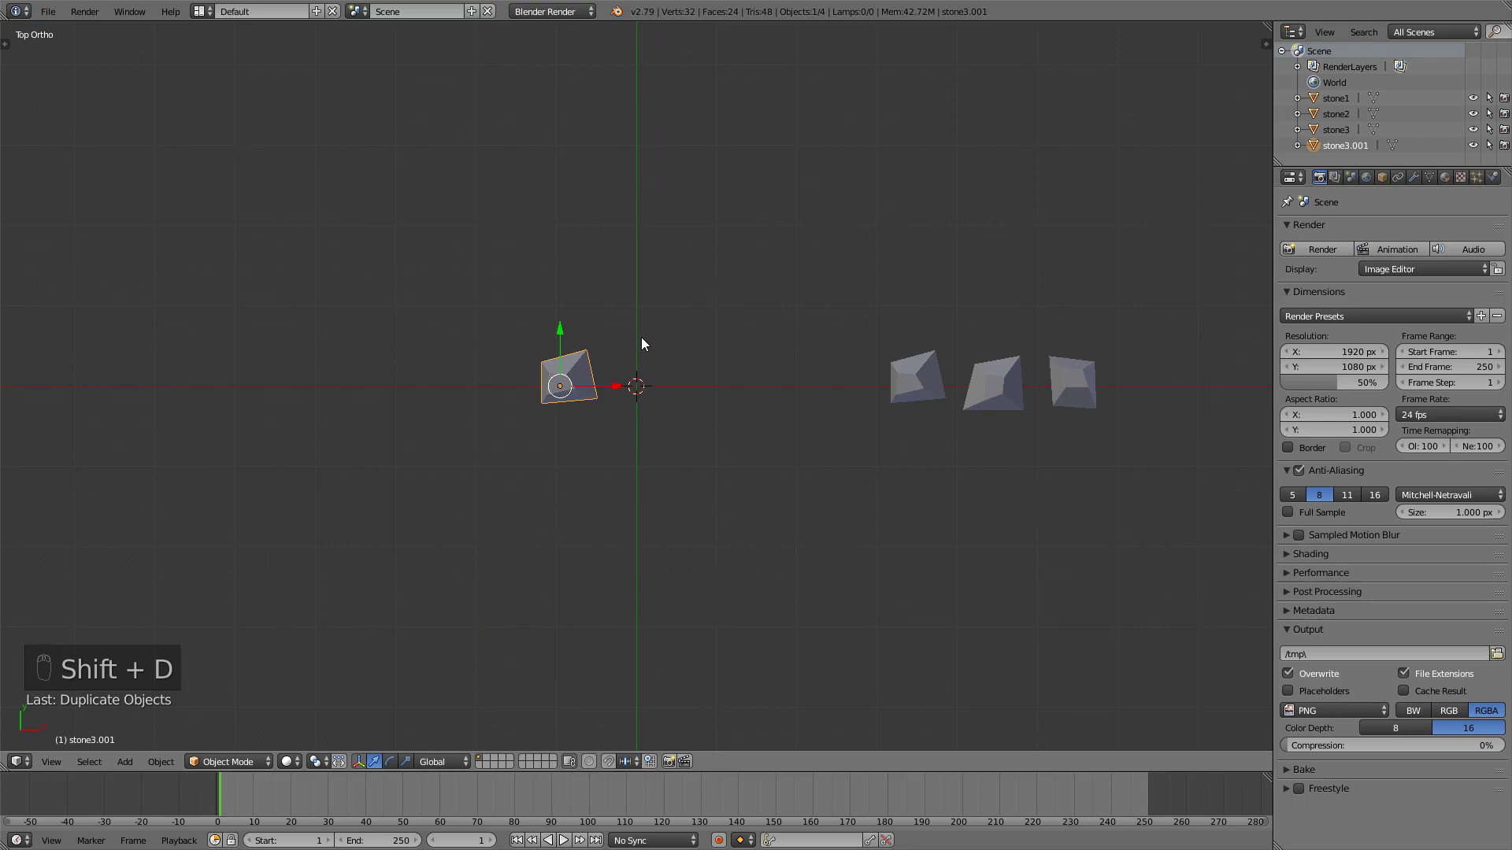
key(r)
click(527, 298)
middle_drag(528, 298, 578, 226)
key(KP_7)
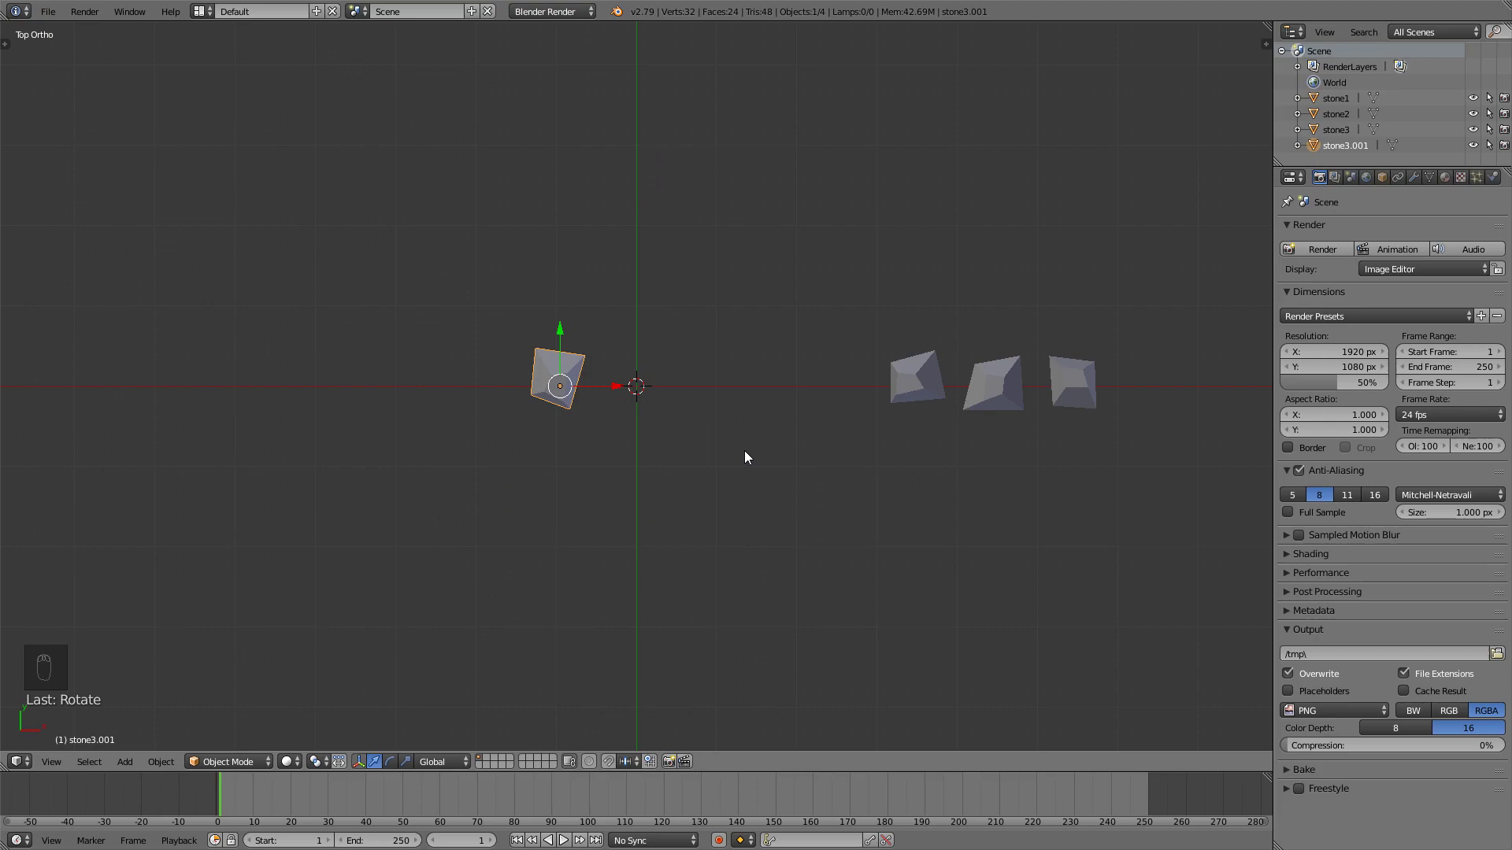
Step: Place another duplicate of stone3 just above the origin, rotate it and scale it to about 0.8
right_click(908, 386)
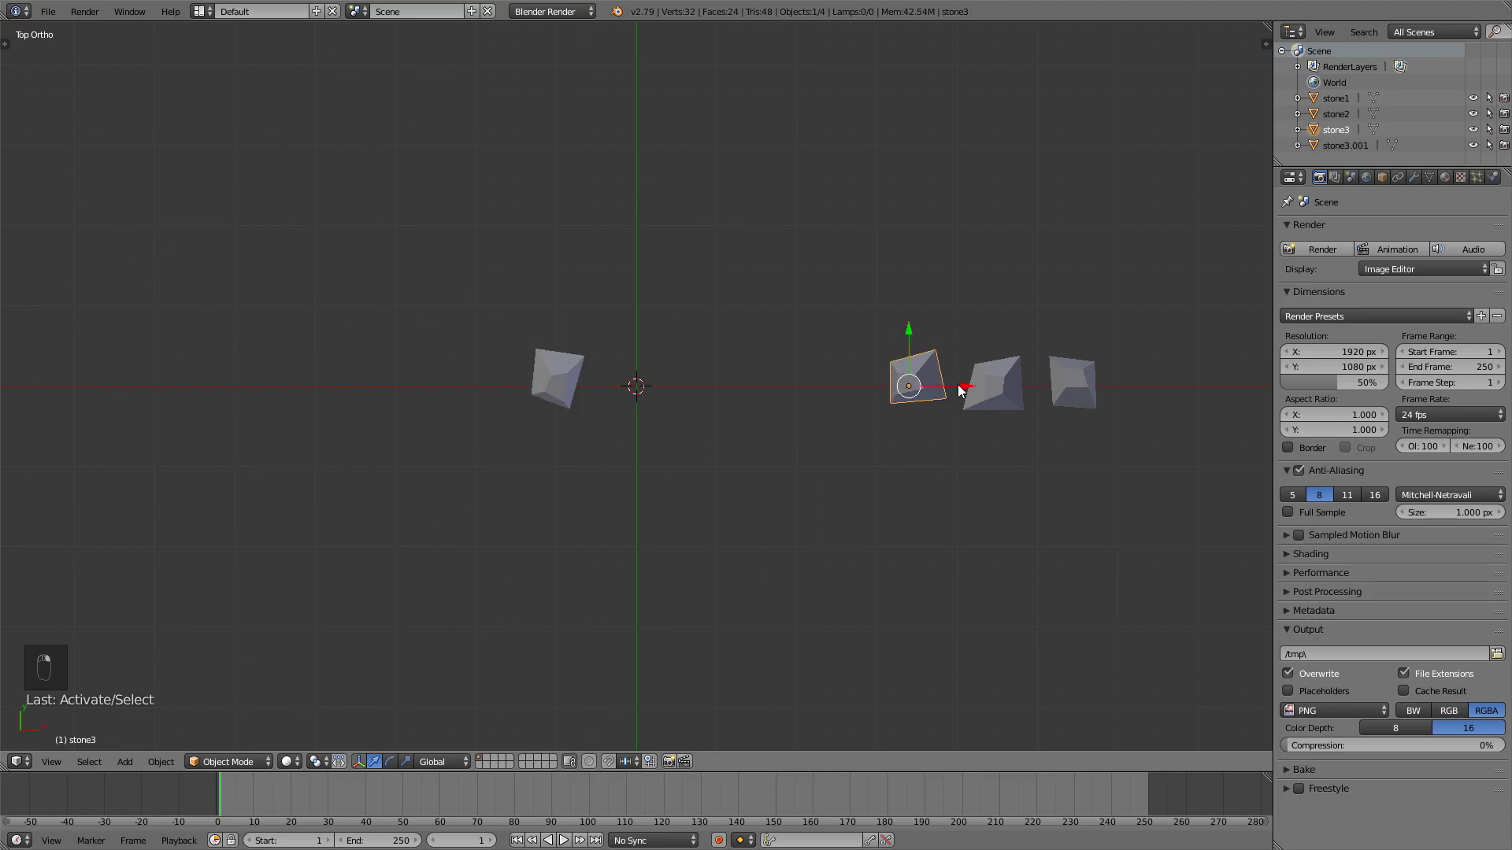
key(shift+d)
click(679, 344)
key(r)
click(691, 345)
key(s)
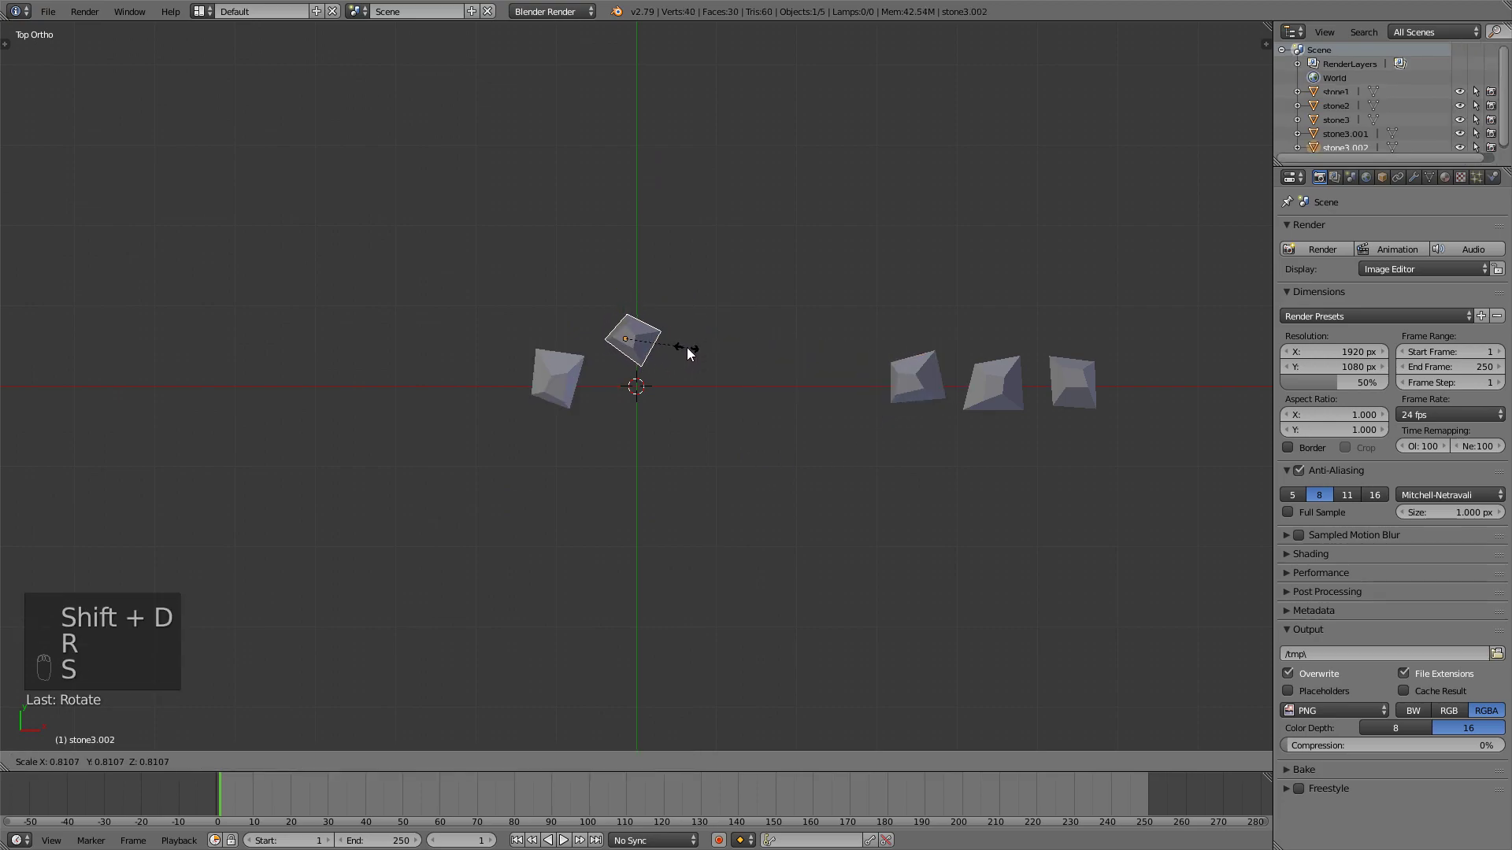
click(687, 353)
Step: Move stone1 next to the two copies near the origin and place a duplicate of it back in the source row
right_click(998, 377)
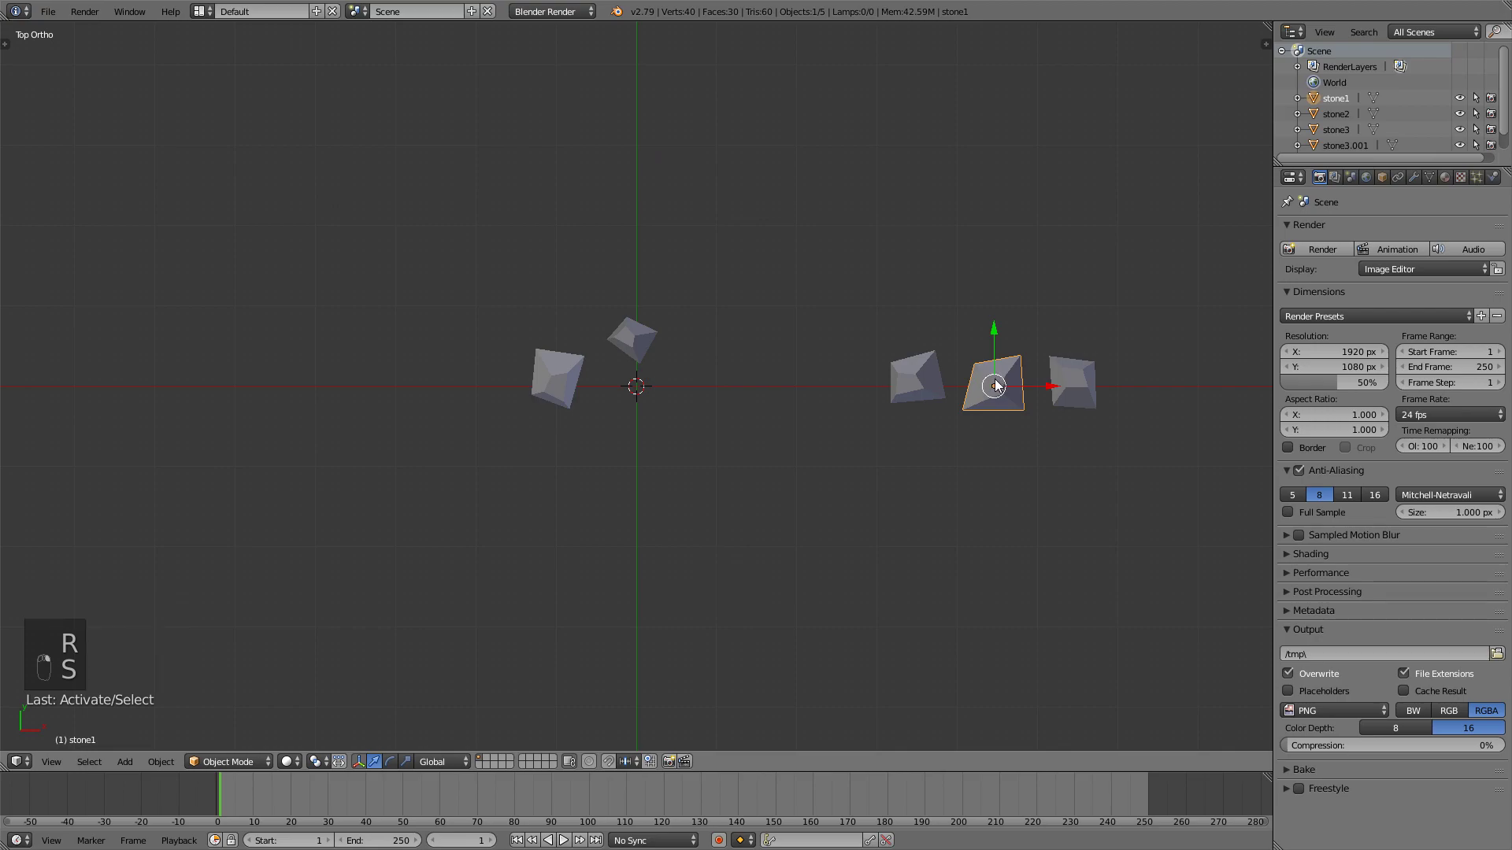
key(g)
key(g)
click(669, 419)
key(s)
click(759, 376)
key(ctrl+z)
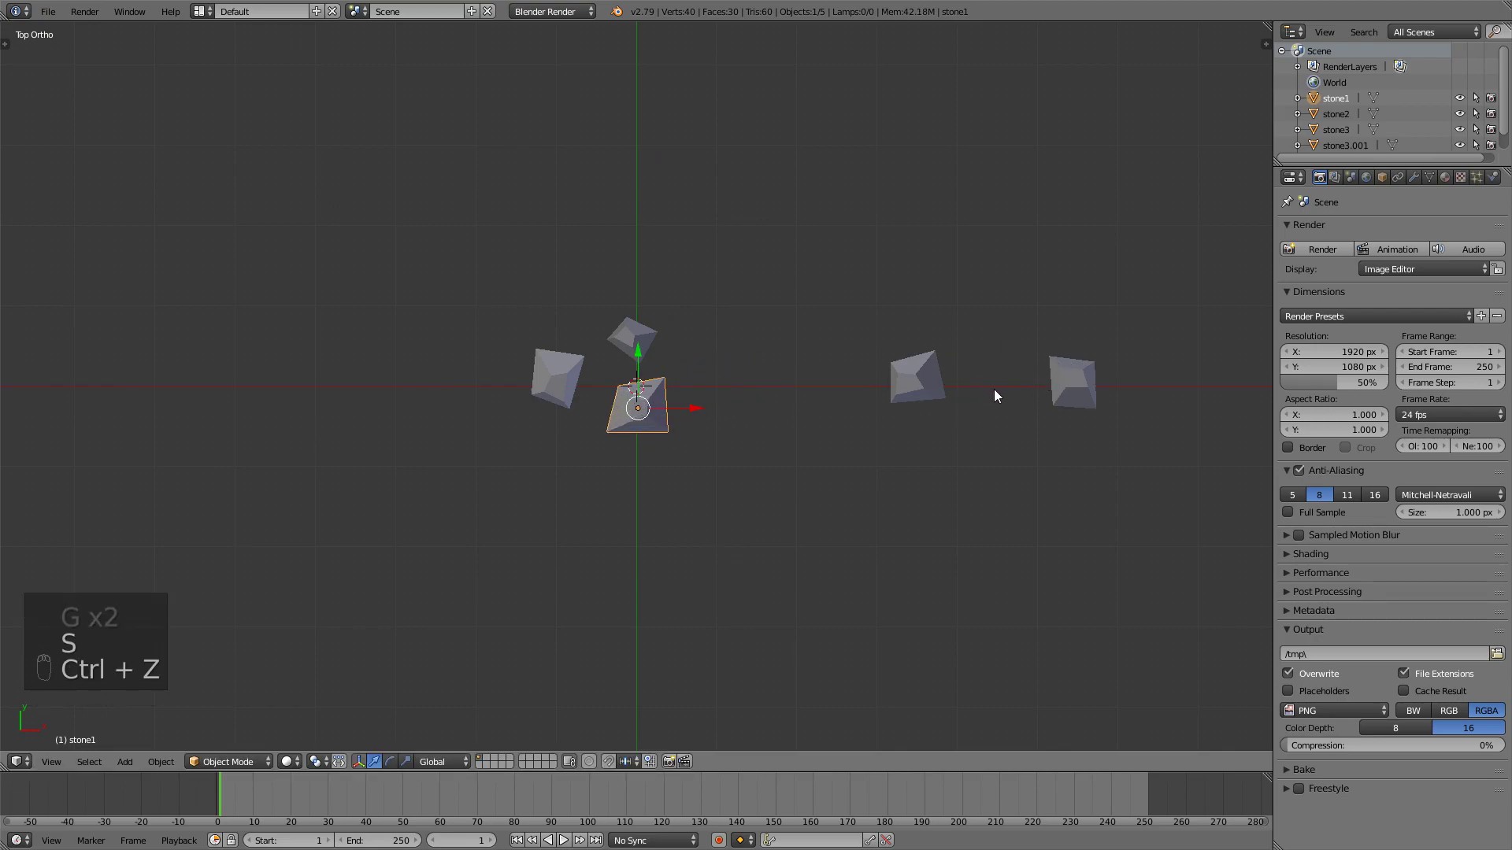
key(shift+d)
click(1113, 362)
Step: Duplicate stone2 beside the rocks near the origin, scale it down and rotate it about -46° around Z
right_click(1065, 374)
key(shift+d)
click(699, 372)
key(g)
key(g)
key(s)
key(r)
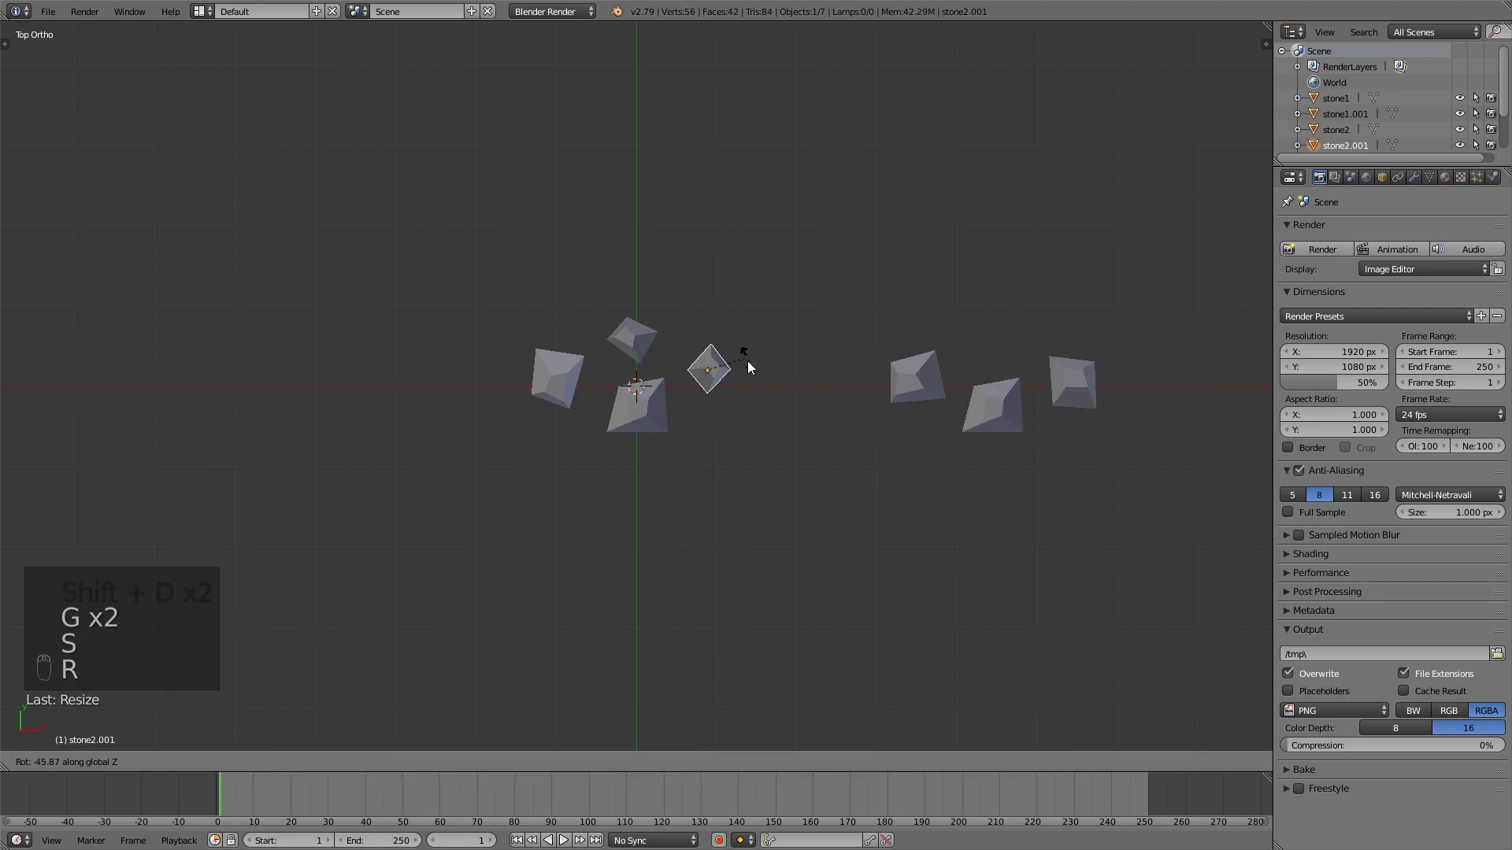
click(748, 369)
Step: Select the four rocks grouped around the origin and join them into one object
key(Tab)
key(Tab)
key(a)
key(a)
key(a)
middle_drag(724, 371, 652, 354)
key(KP_7)
right_click(633, 337)
key(c)
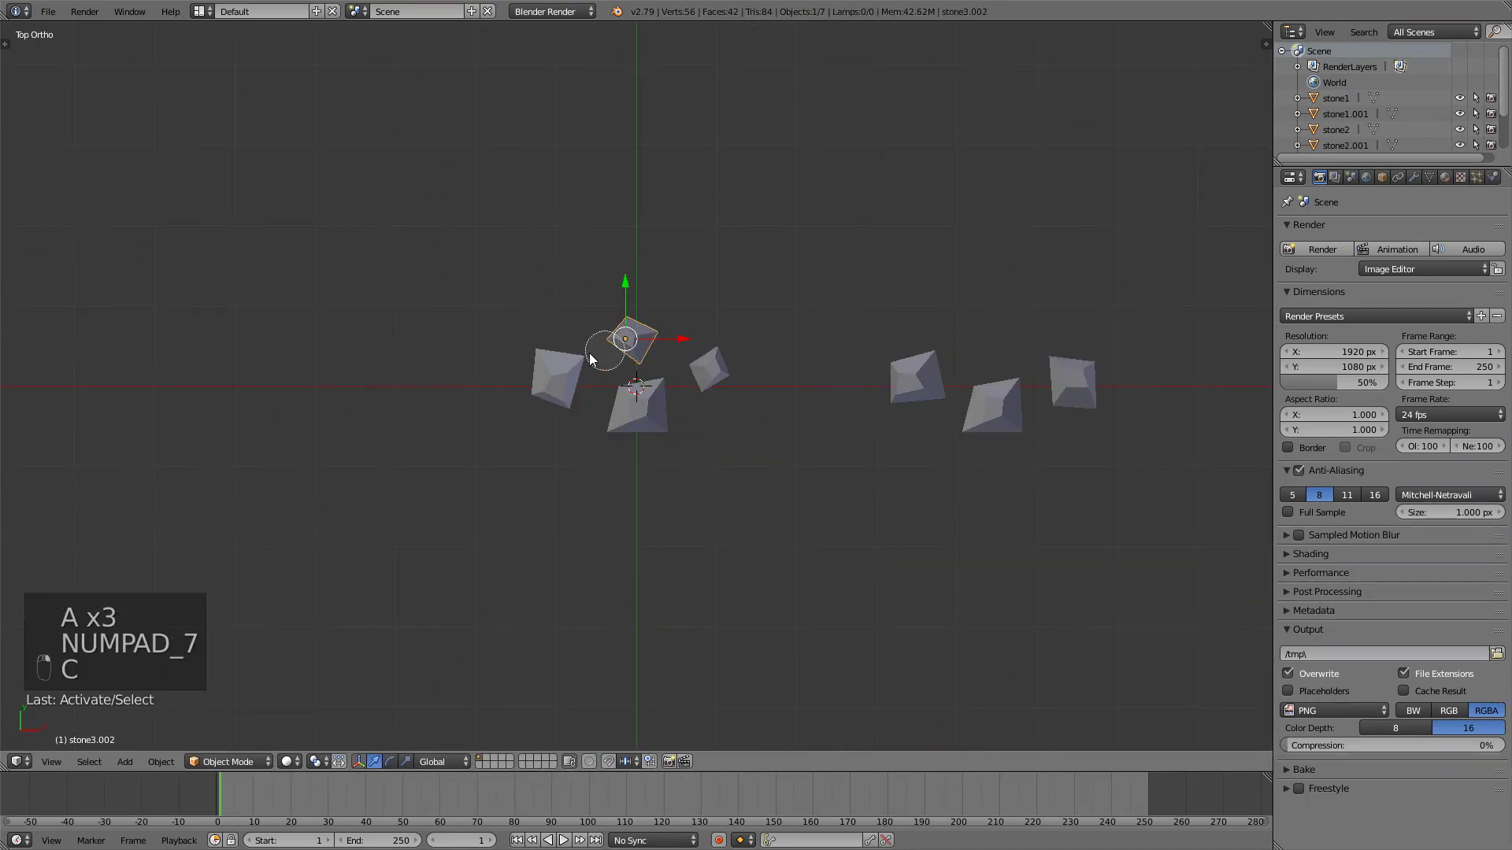
mouse_move(618, 348)
mouse_down()
mouse_move(657, 406)
mouse_move(695, 363)
mouse_up()
right_click(640, 363)
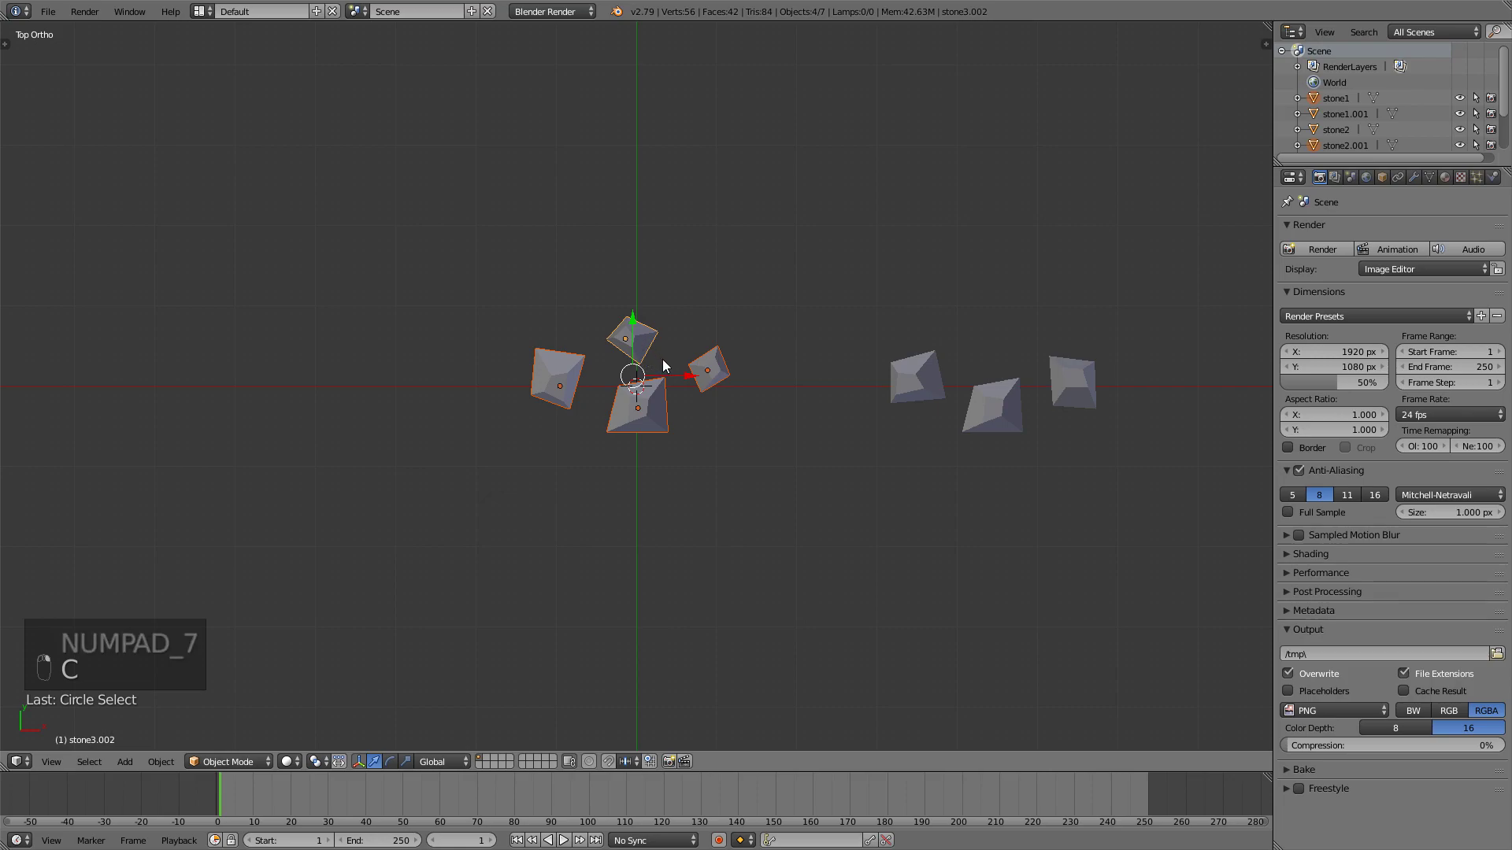
key(ctrl+j)
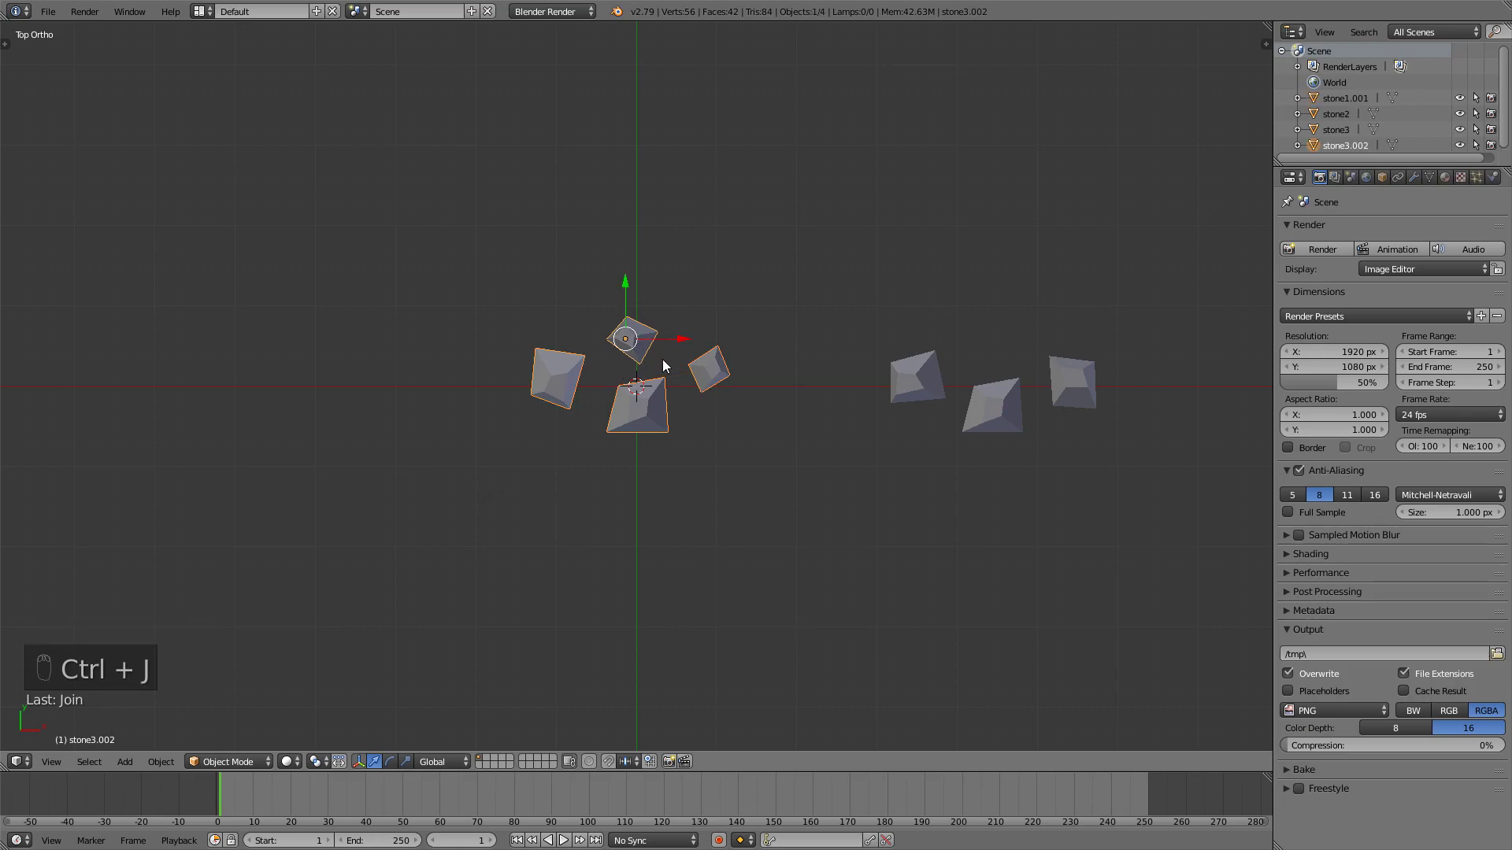
Step: Set the joined cluster's origin to the 3D cursor
key(ctrl+alt+shift+c)
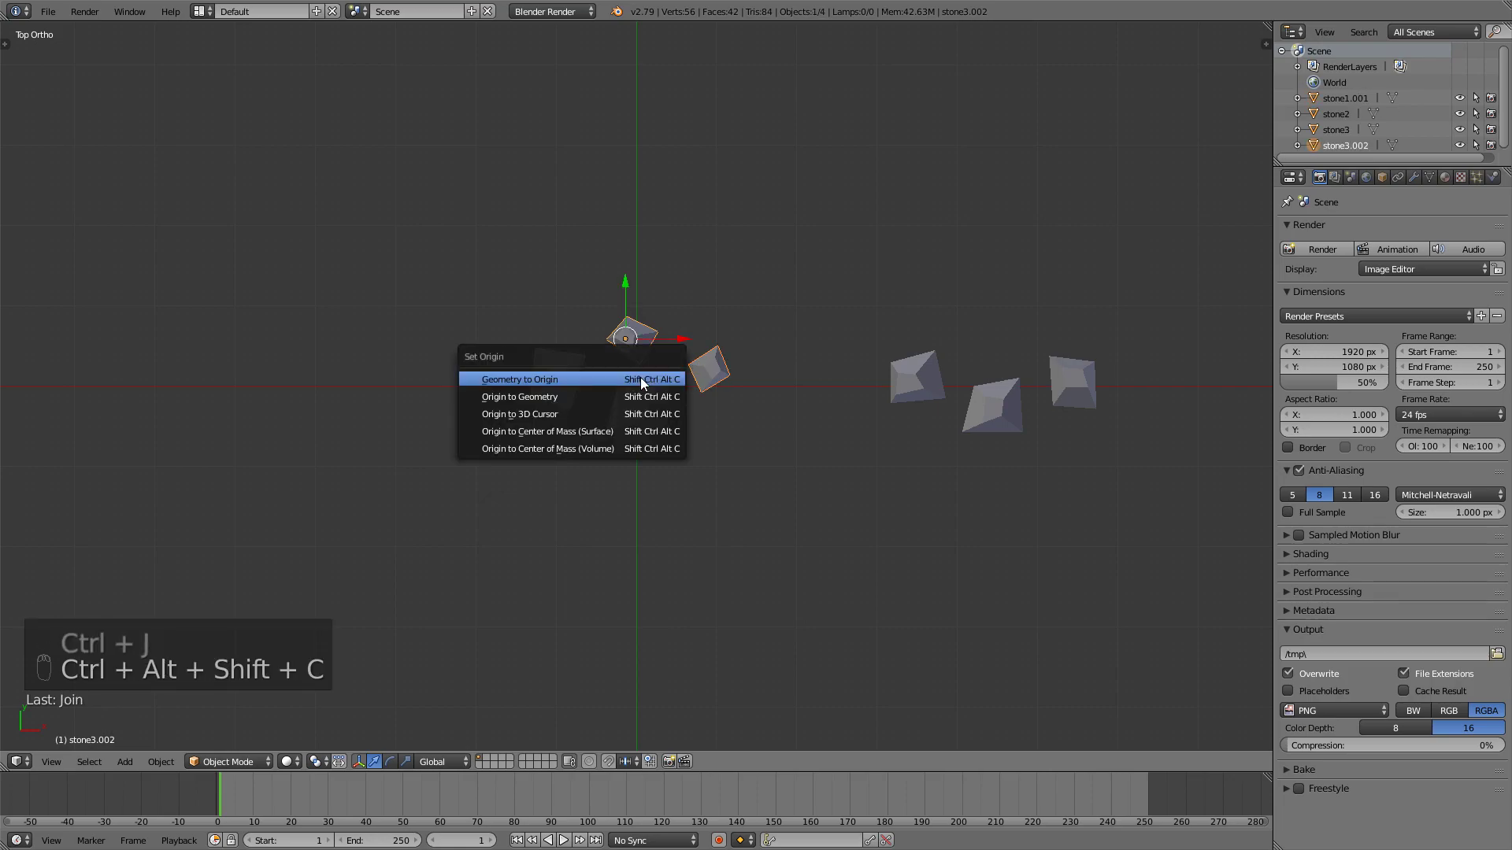
click(574, 396)
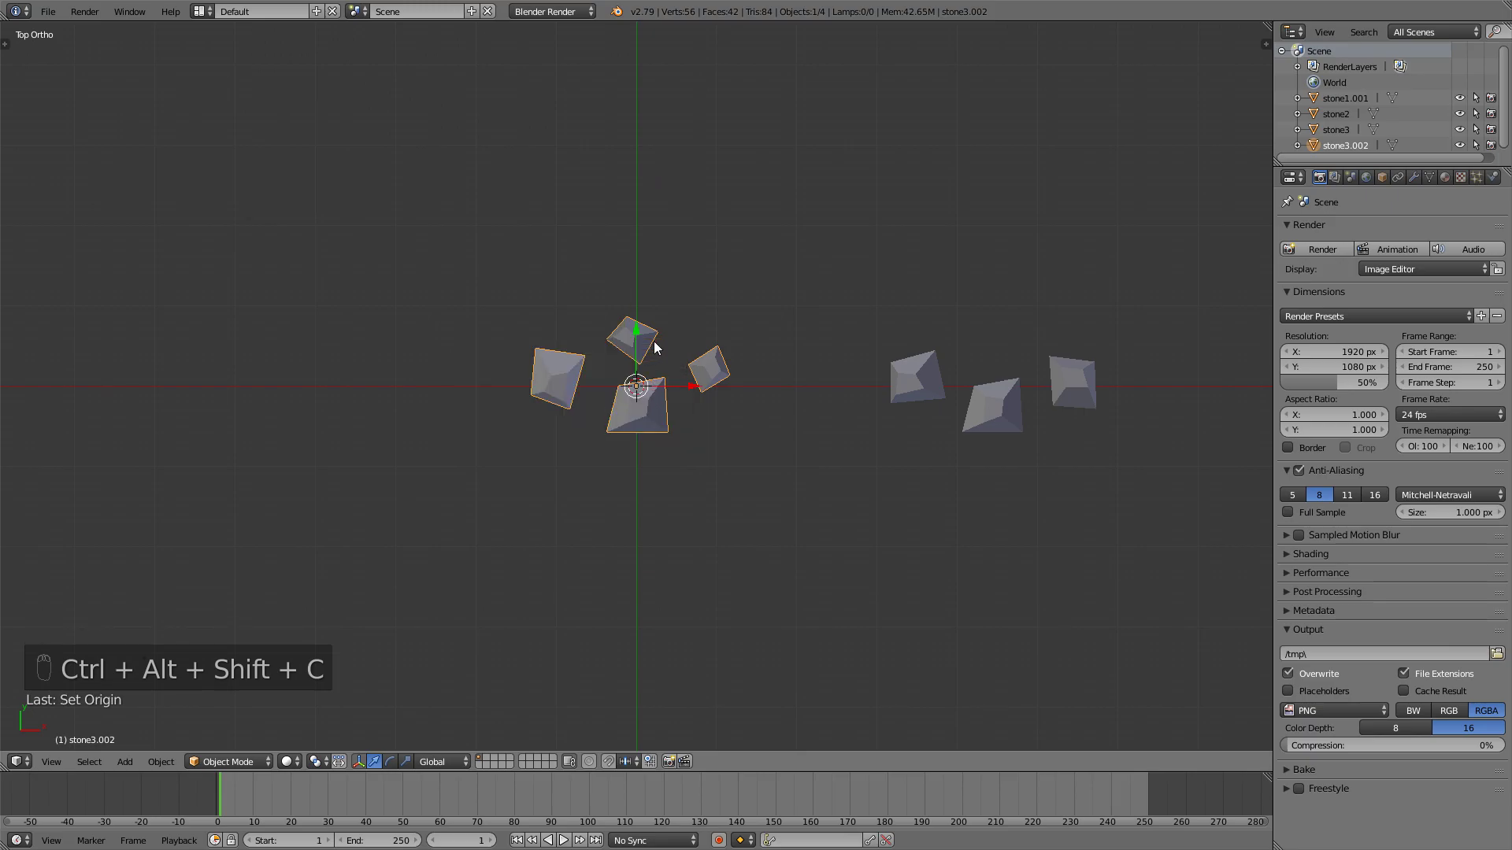
middle_drag(655, 348, 634, 390)
key(KP_7)
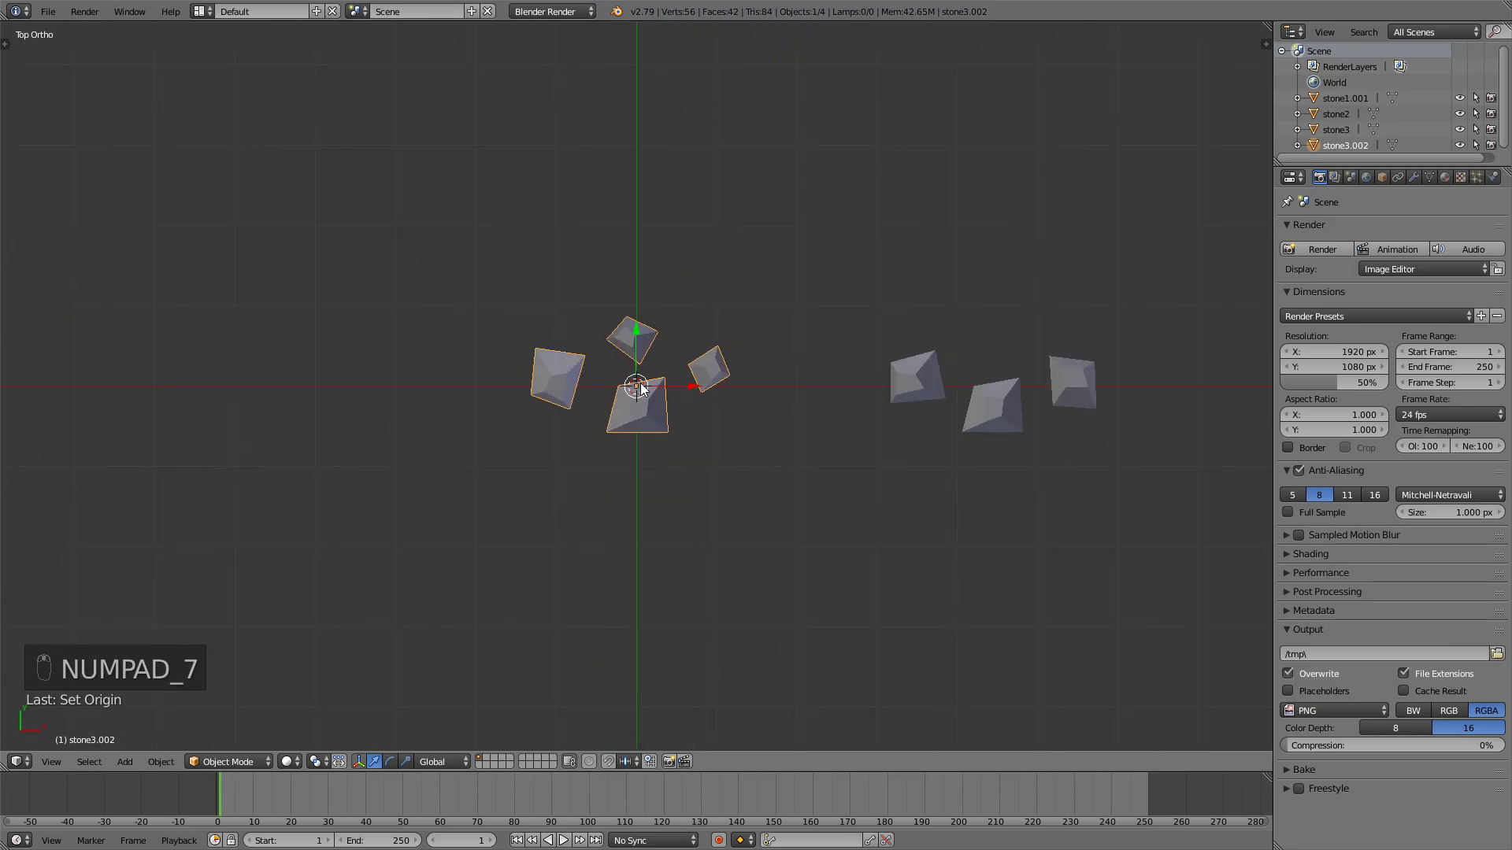
Step: Center the cluster's geometry on its origin and move the cluster along X to the side opposite the source rocks
key(ctrl+alt+shift+c)
click(699, 437)
key(g)
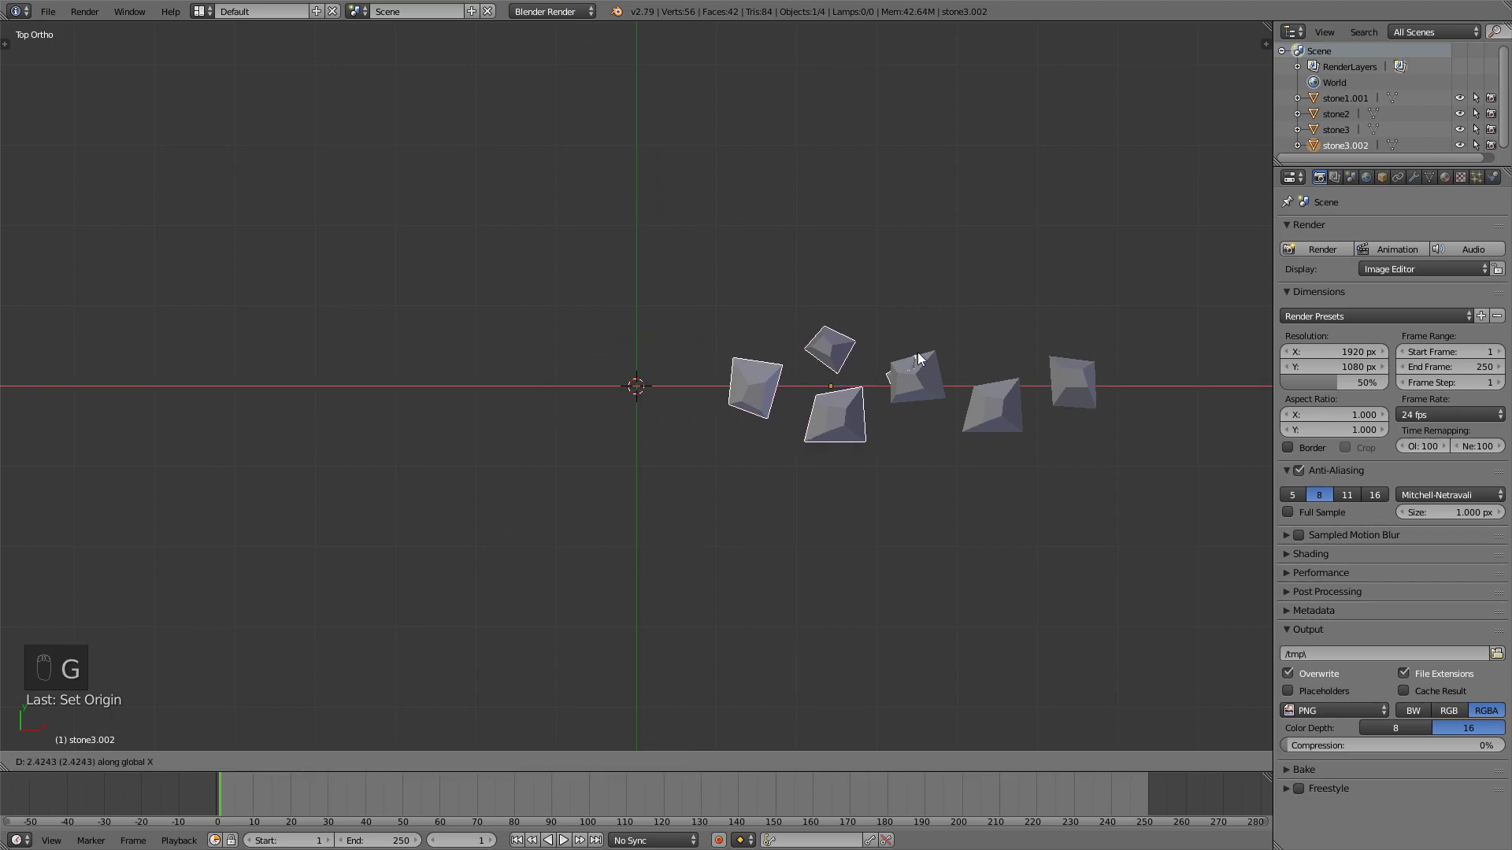
click(299, 378)
Step: Duplicate the source row's stone1 copy to just above the world origin, scaling it slightly down and rotating it
right_click(1008, 412)
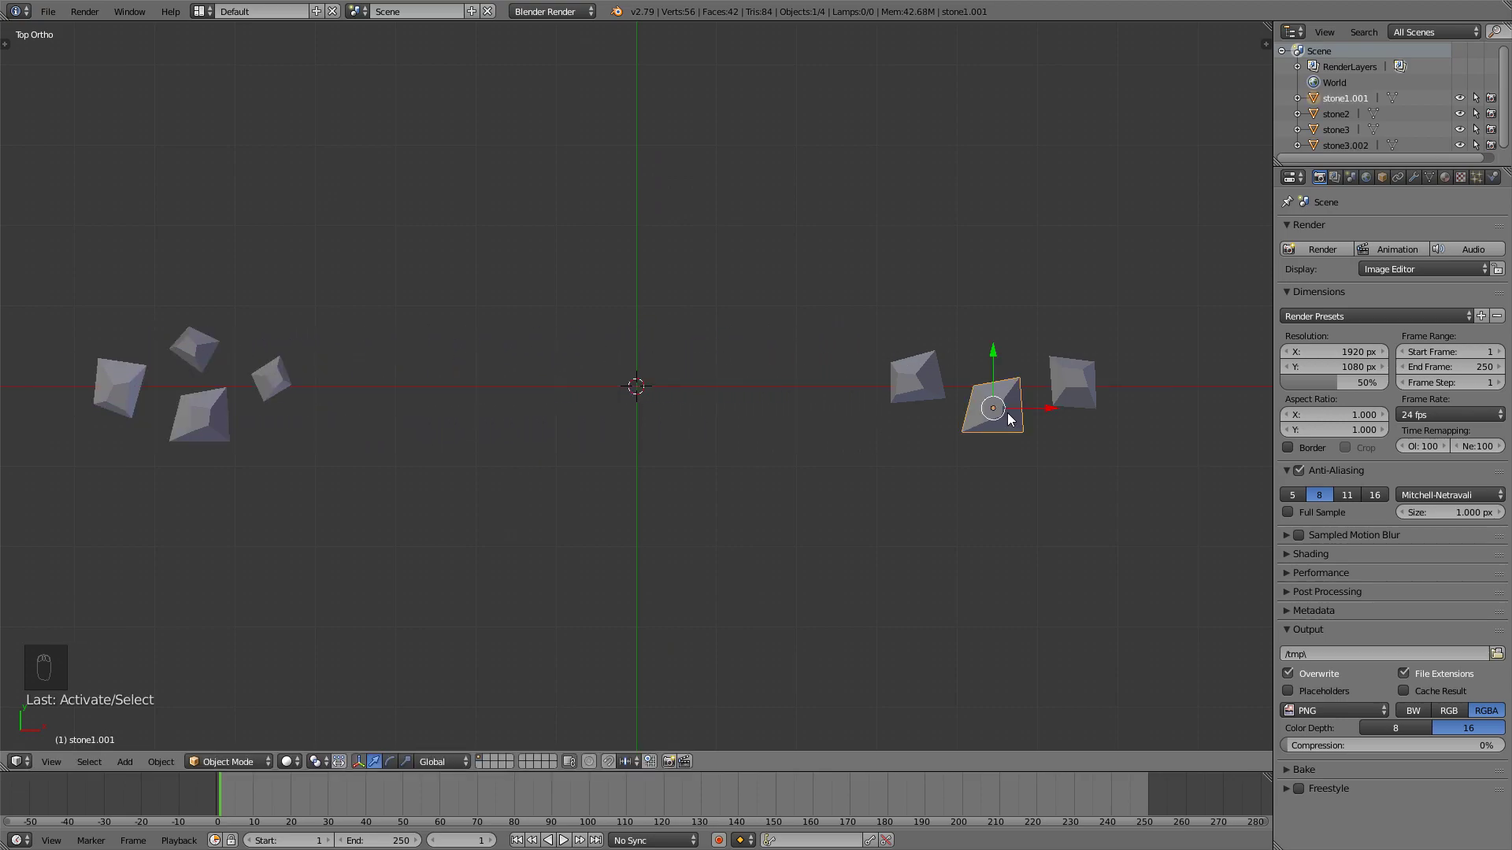
key(shift+d)
click(556, 443)
key(s)
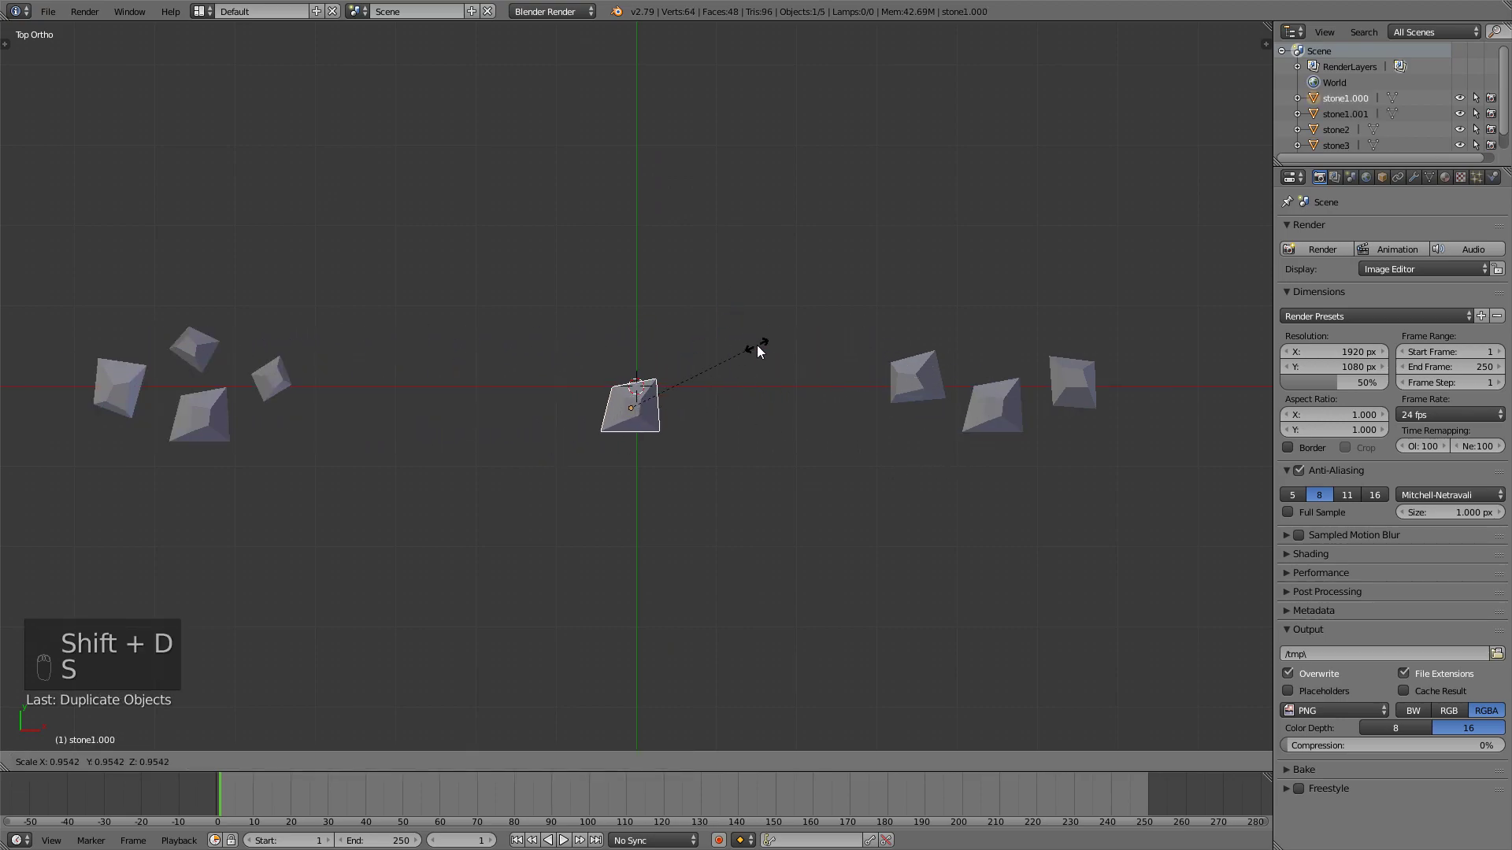
click(748, 334)
key(r)
click(750, 388)
key(g)
click(752, 338)
Step: Duplicate the new rotated rock to the lower right of it and shrink the copy
key(shift+d)
click(817, 402)
key(s)
Step: Move stone3 from the source row to the left side of the new cluster and scale it down
right_click(925, 389)
key(g)
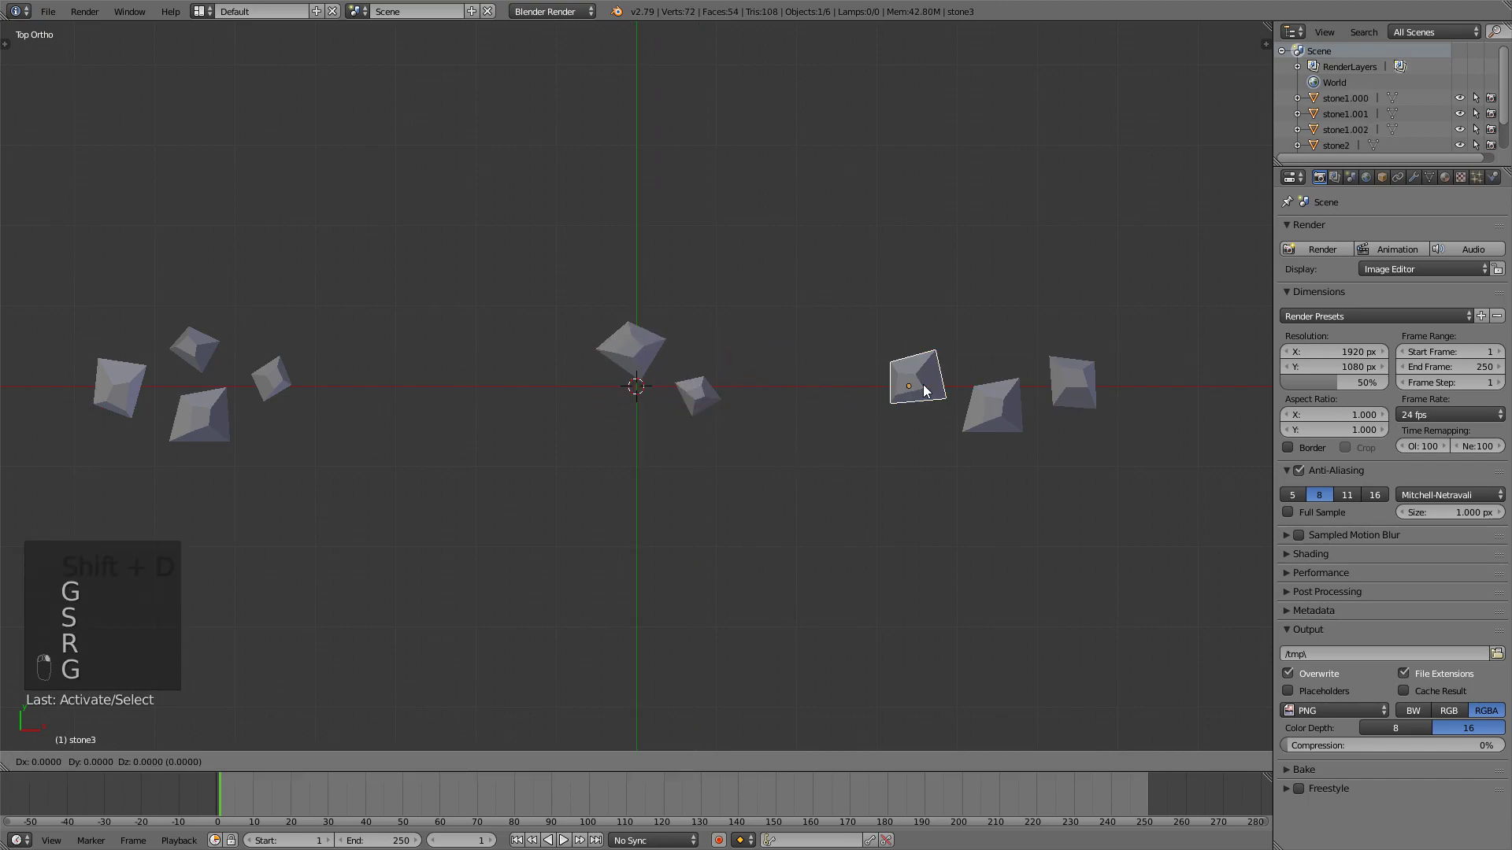
key(s)
key(g)
Step: Duplicate the source row's stone1 copy to just below the origin and scale it to about 0.65
right_click(989, 397)
key(shift+d)
key(g)
key(s)
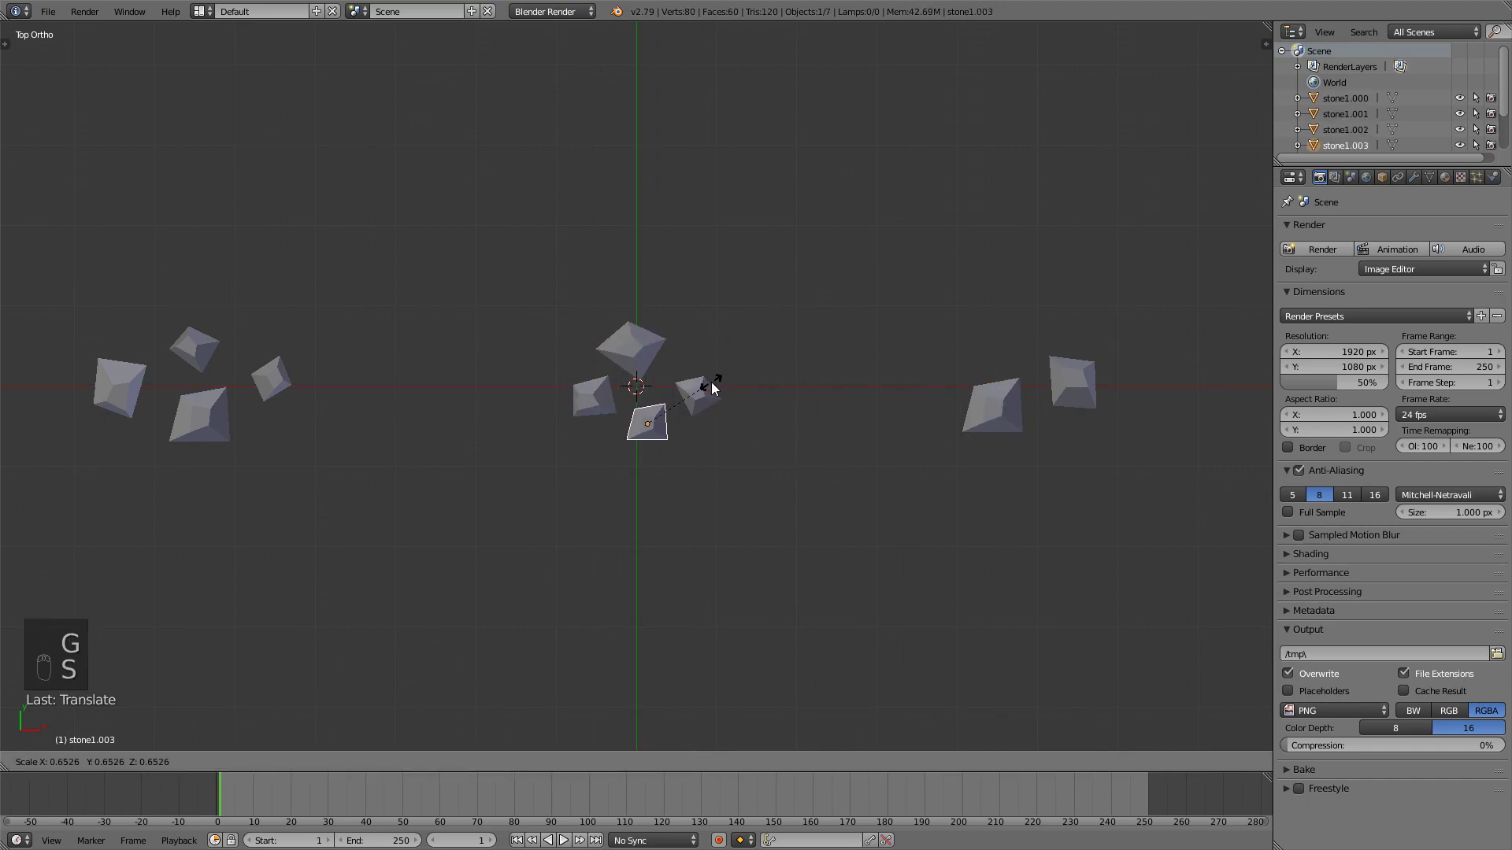
Step: Duplicate the cluster's stone3 back into the empty spot of the source row and enlarge the copy
right_click(590, 399)
key(shift+d)
key(s)
Step: Rotate and rescale the rock below the origin into a diamond orientation
right_click(648, 423)
key(r)
key(s)
key(Tab)
key(Tab)
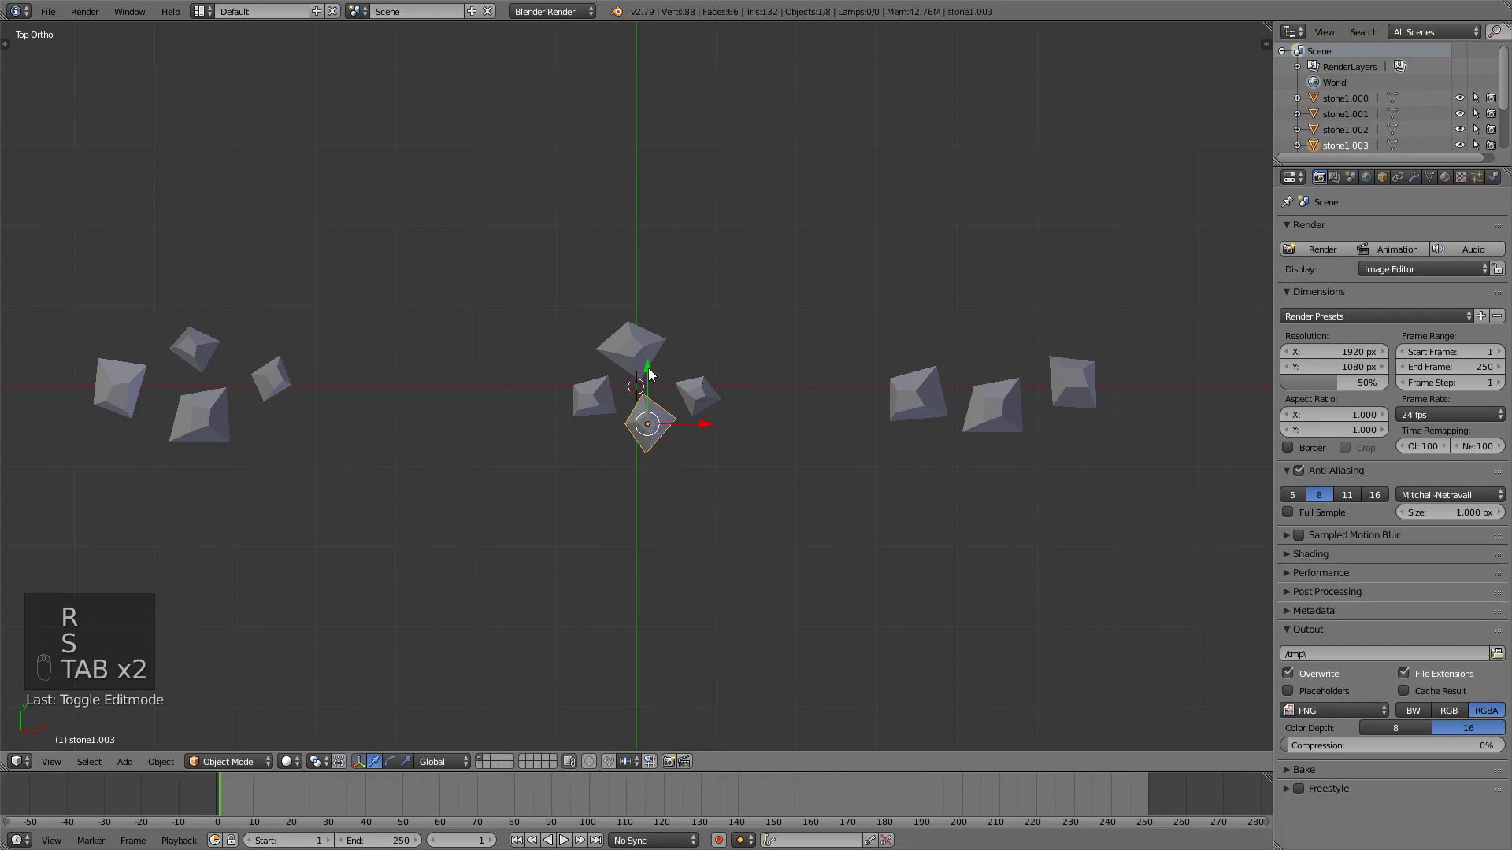
Step: Select the second cluster's four rocks around the origin and join them into a single object
key(c)
mouse_move(642, 347)
mouse_down()
mouse_move(624, 391)
mouse_move(685, 405)
mouse_up()
right_click(716, 376)
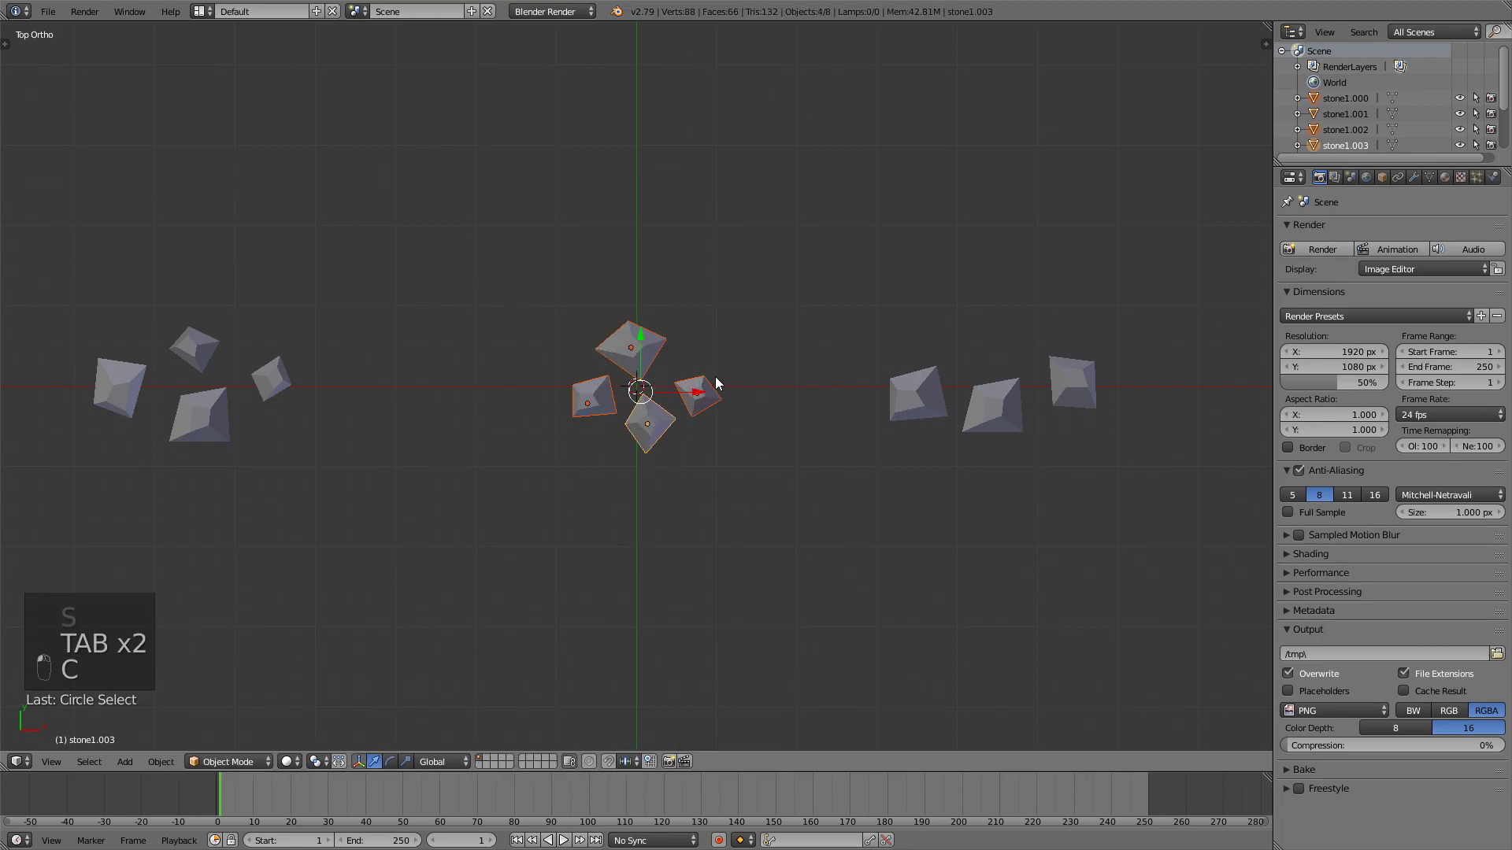
key(ctrl+j)
key(g)
right_click(713, 382)
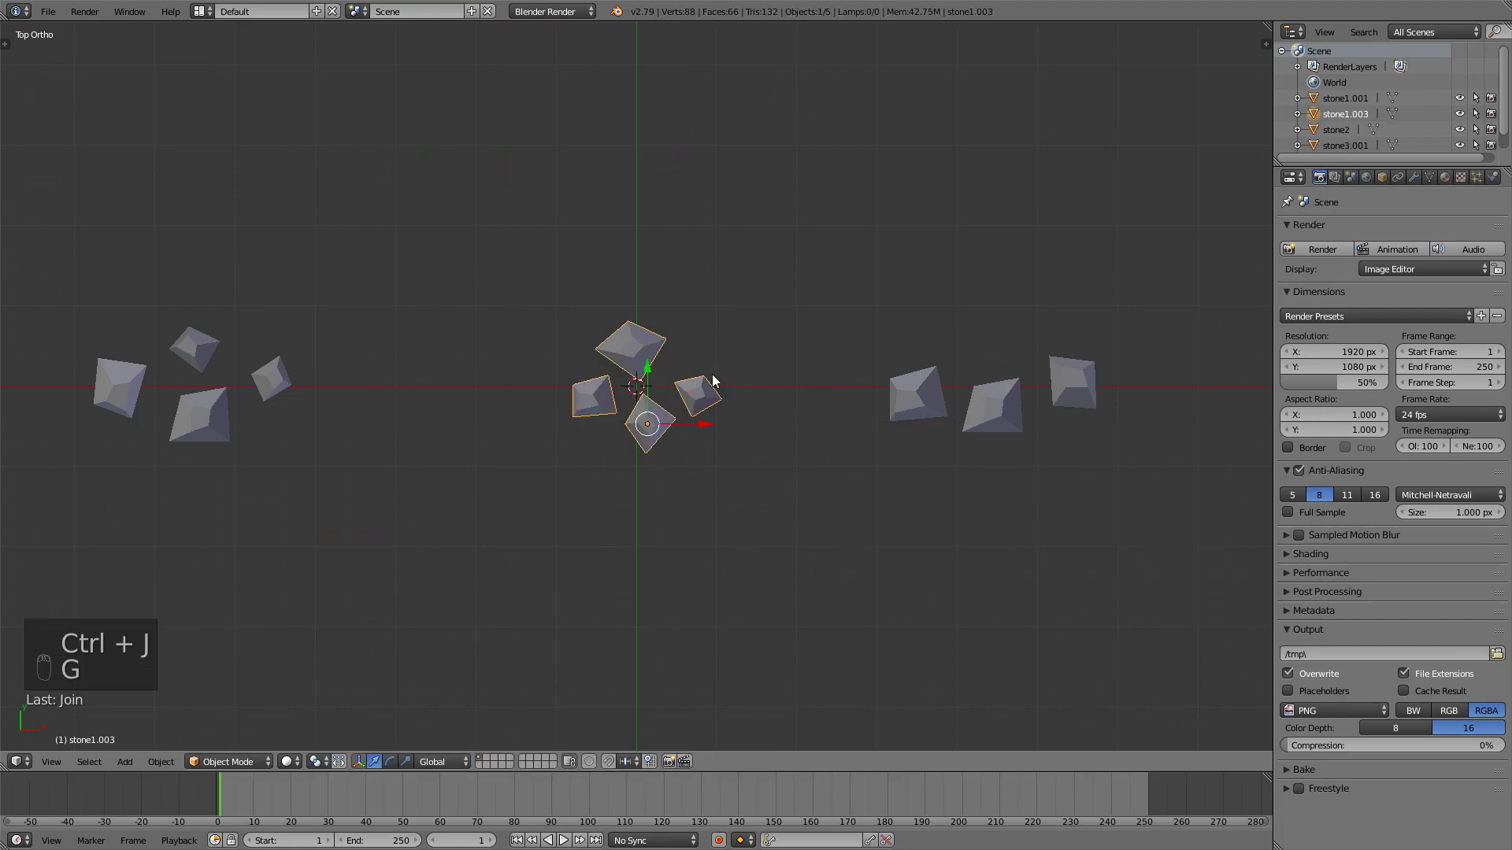
Step: Set the second cluster's origin to the 3D cursor and move it along X beside the first cluster
key(ctrl+alt+shift+c)
click(712, 379)
key(g)
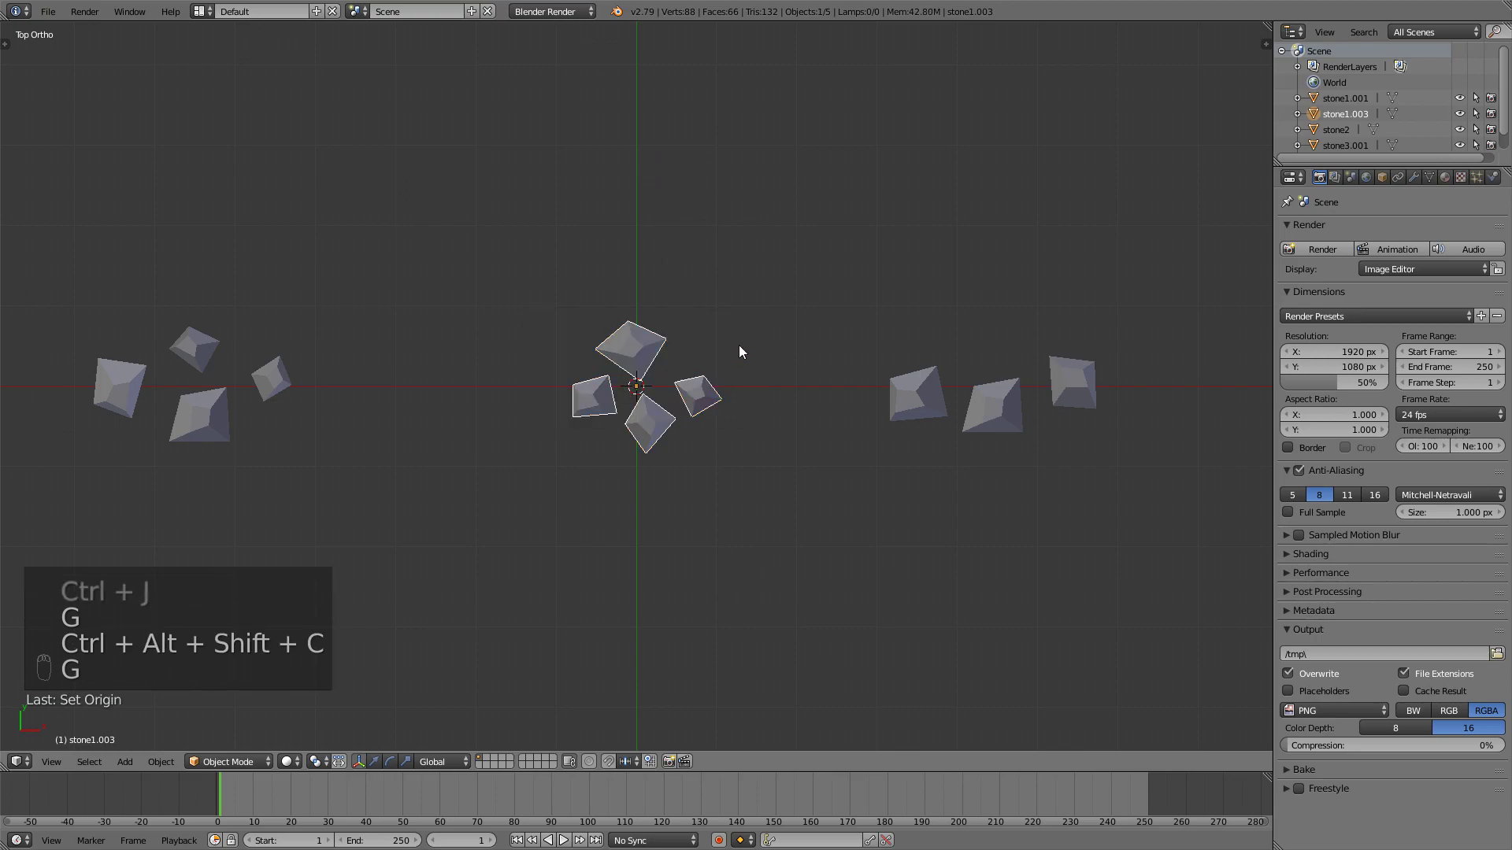
click(487, 349)
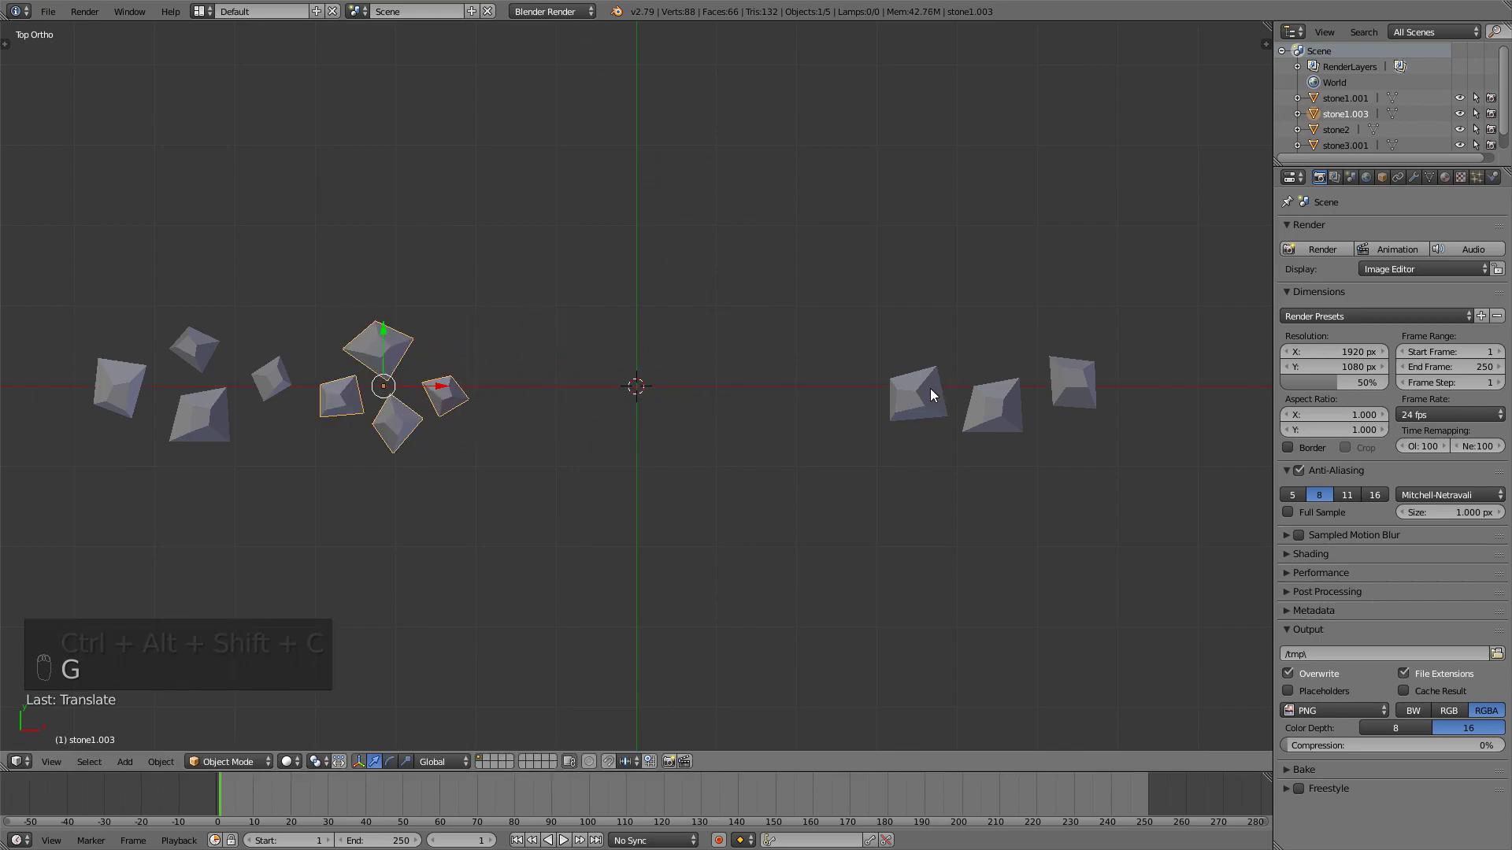
Step: Duplicate stone2 to the world origin, enlarge the copy and rotate it
right_click(1063, 379)
key(shift+d)
click(678, 389)
key(s)
click(758, 310)
key(r)
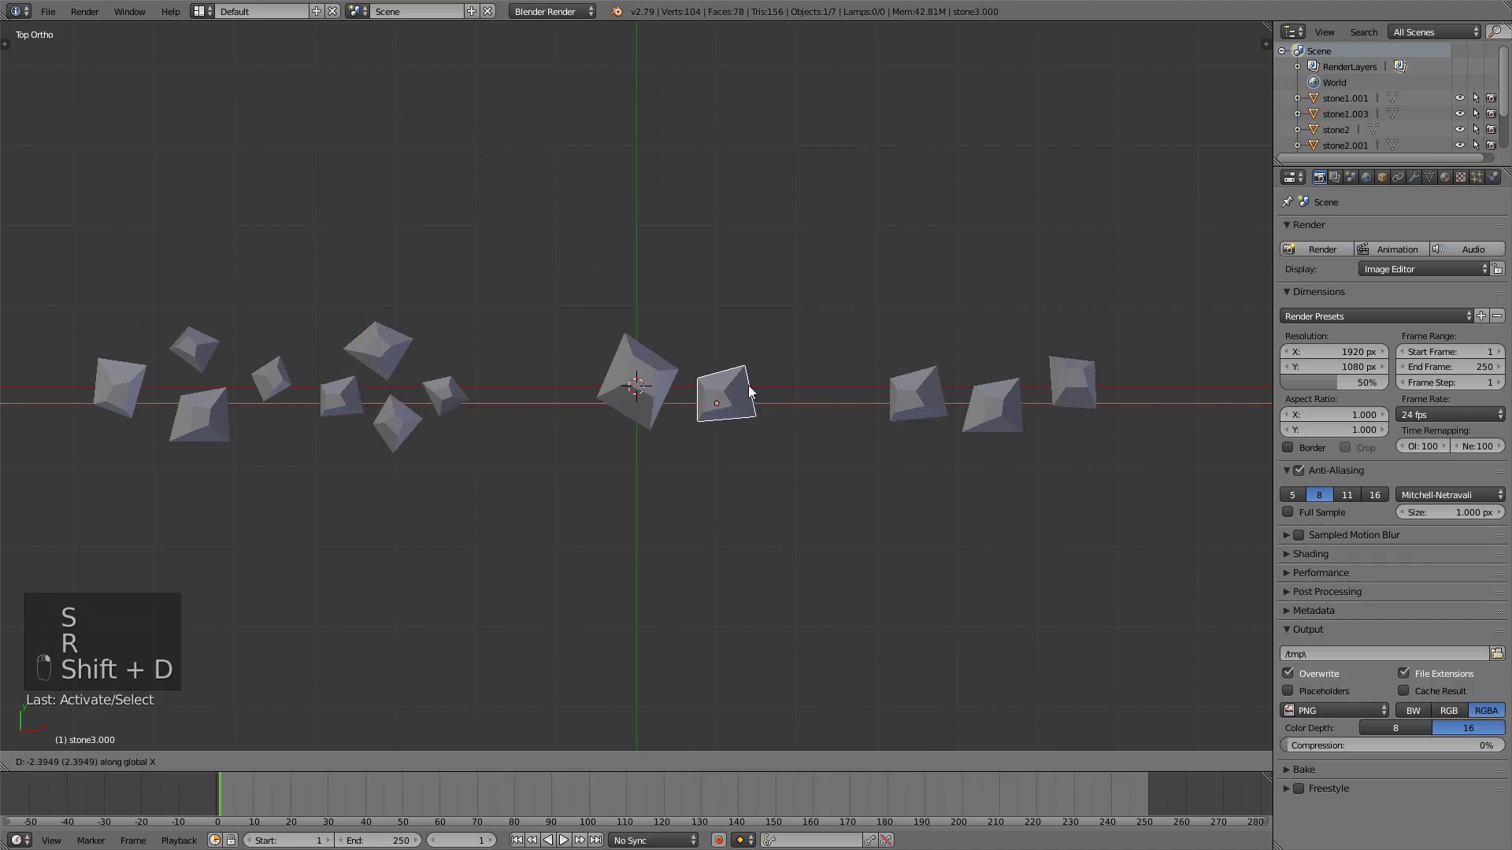
Step: Shrink and turn the central rock at the 3D cursor, and resize and rotate the stone3 copy on its +X side
key(s)
click(816, 348)
right_click(656, 378)
key(s)
key(r)
right_click(725, 394)
key(r)
Step: Duplicate stone1.001, place the copy just below the central rock and scale it down
right_click(976, 401)
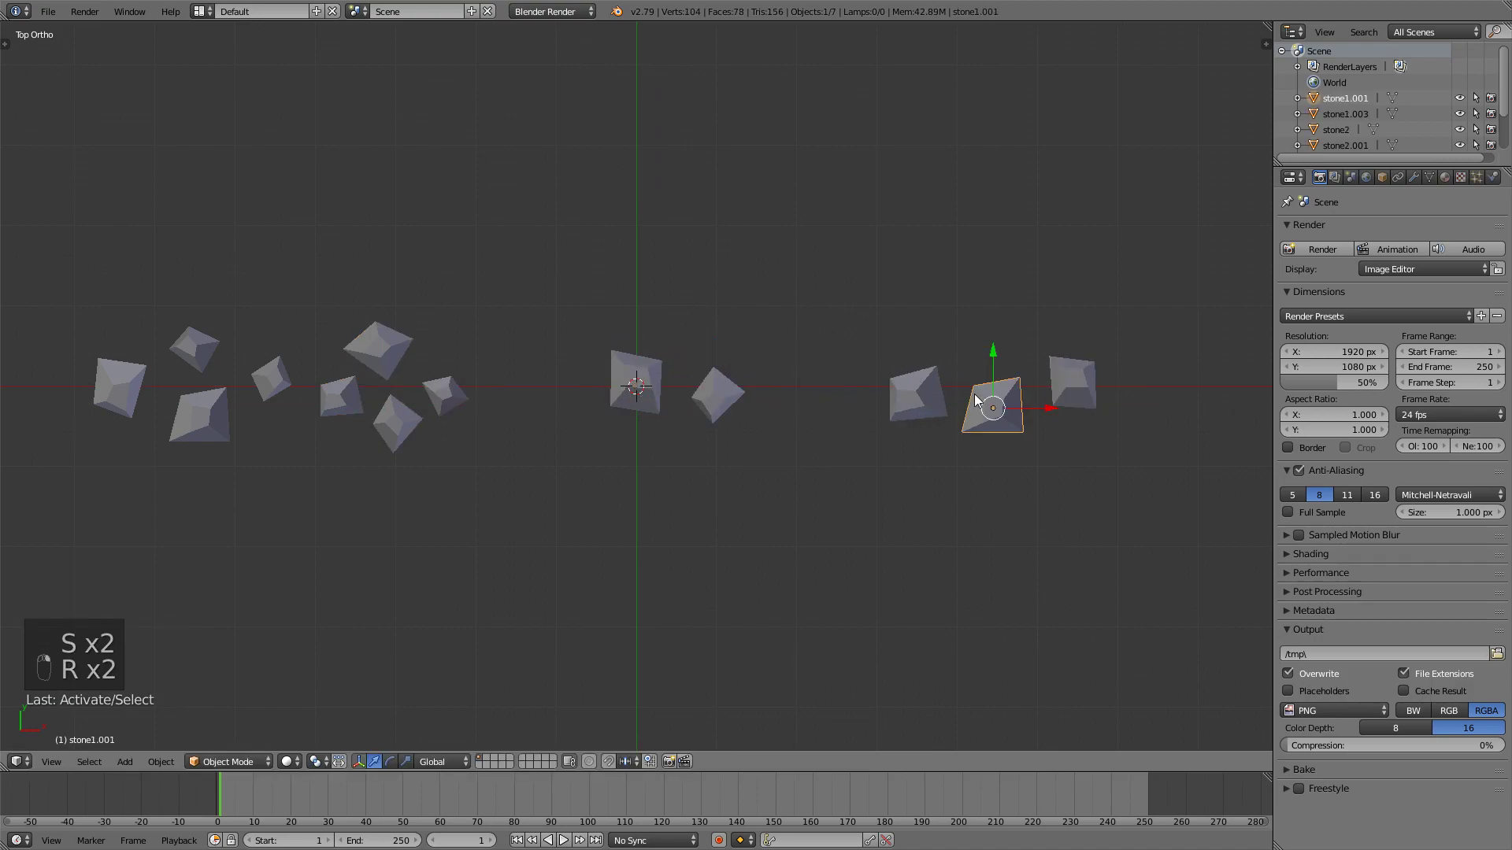
key(shift+d)
key(g)
click(633, 462)
key(s)
click(710, 412)
Step: Duplicate stone1.001 again, place the copy on the -X side of the central rock, then shrink and rotate it
right_click(969, 406)
key(shift+d)
key(s)
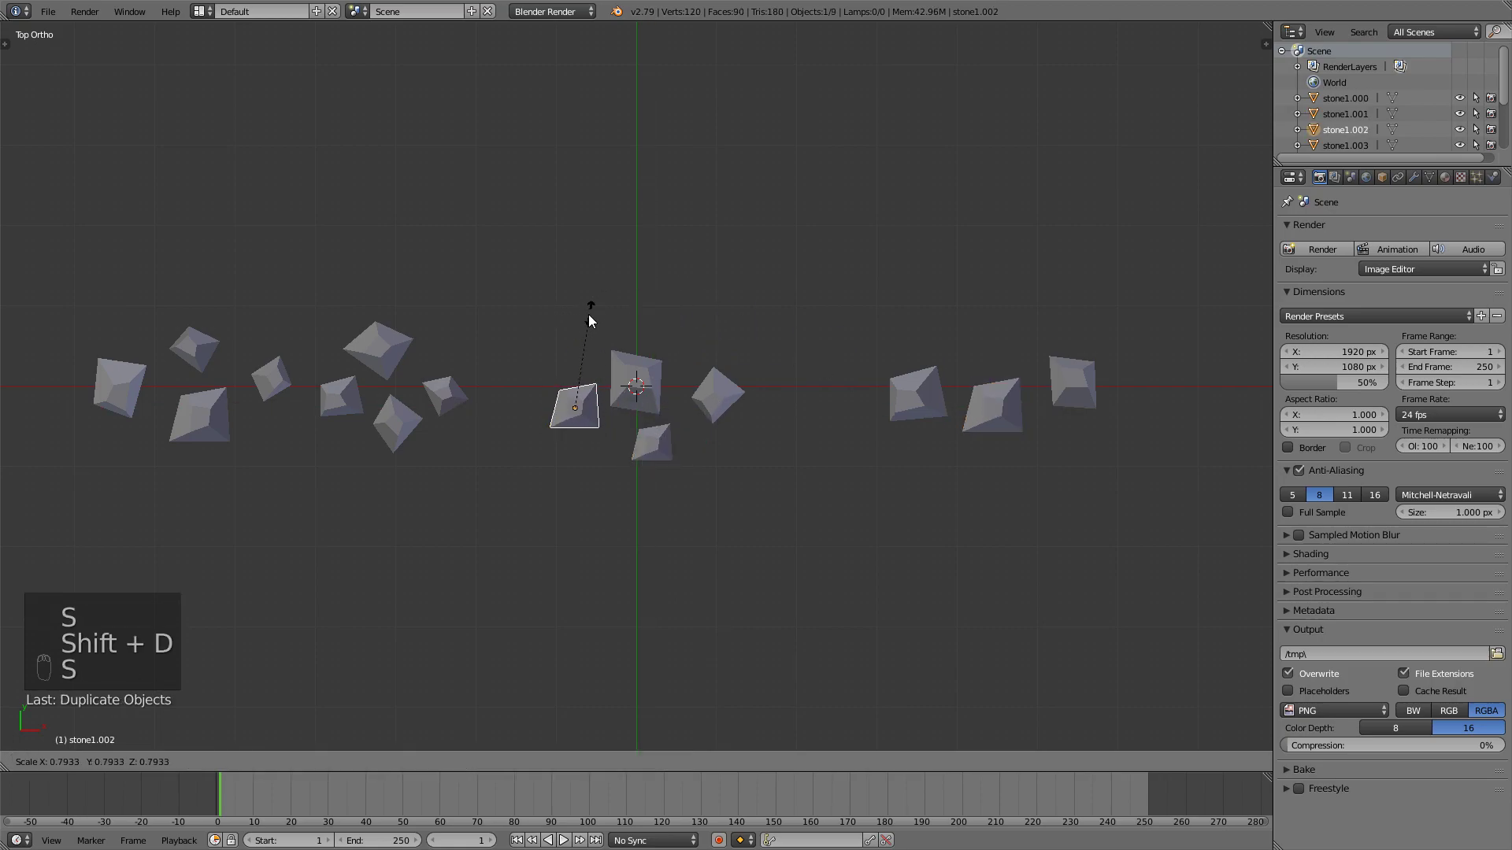
click(588, 315)
key(r)
key(s)
Step: Duplicate the original stone3 above the central rock, then rotate the copy, shrink it and adjust its position
right_click(913, 394)
key(shift+d)
click(619, 337)
key(r)
key(g)
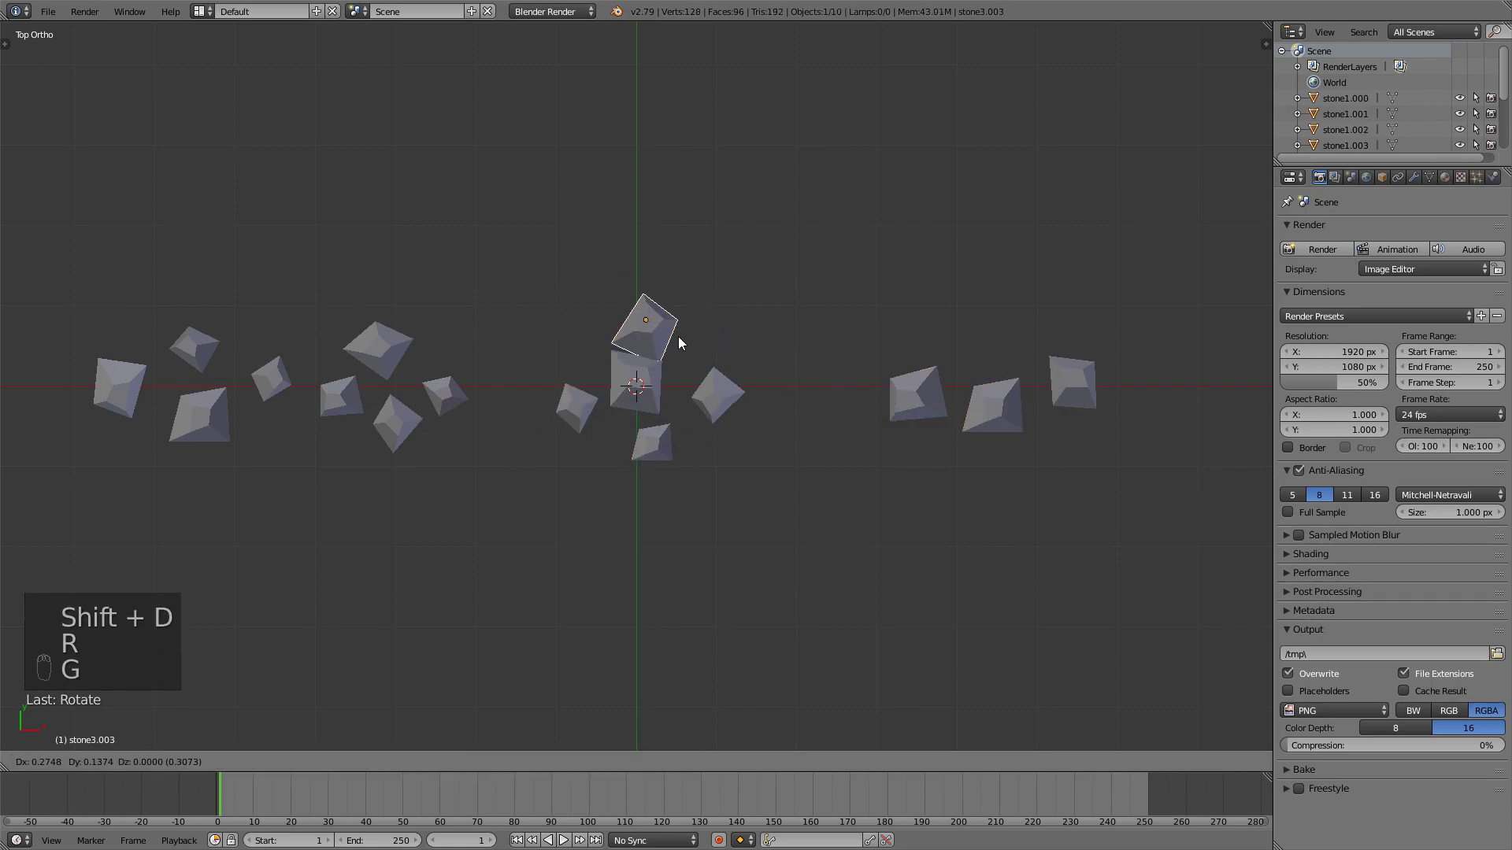
click(680, 338)
key(s)
click(686, 345)
key(g)
click(696, 348)
Step: Select the third cluster's five rocks around the origin and join them into a single object
key(c)
mouse_move(638, 352)
mouse_down()
mouse_move(609, 402)
mouse_move(650, 431)
mouse_move(711, 394)
mouse_up()
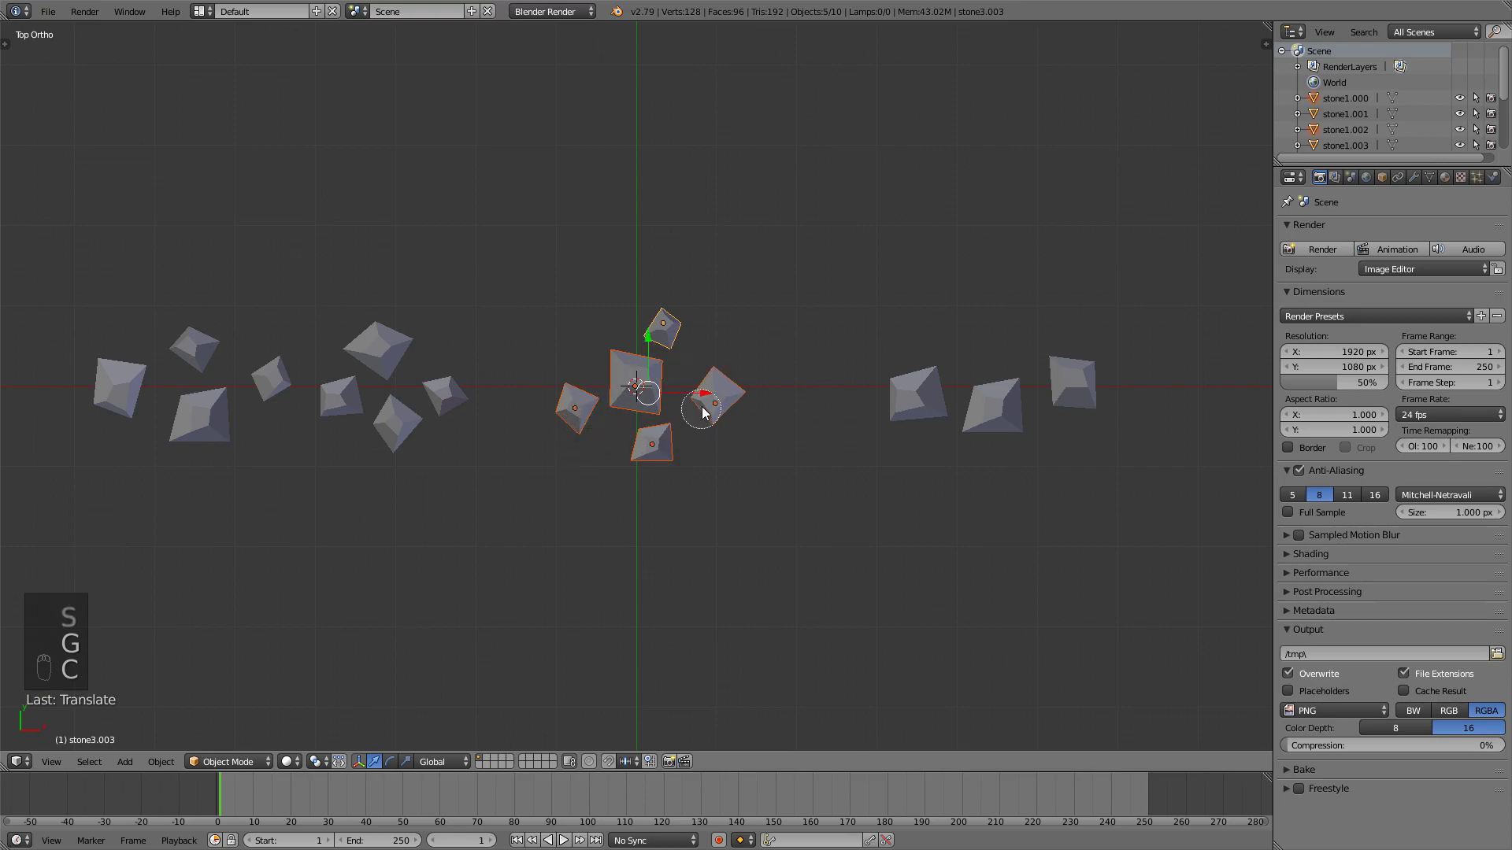
right_click(724, 388)
key(ctrl+j)
key(Tab)
key(Tab)
key(Tab)
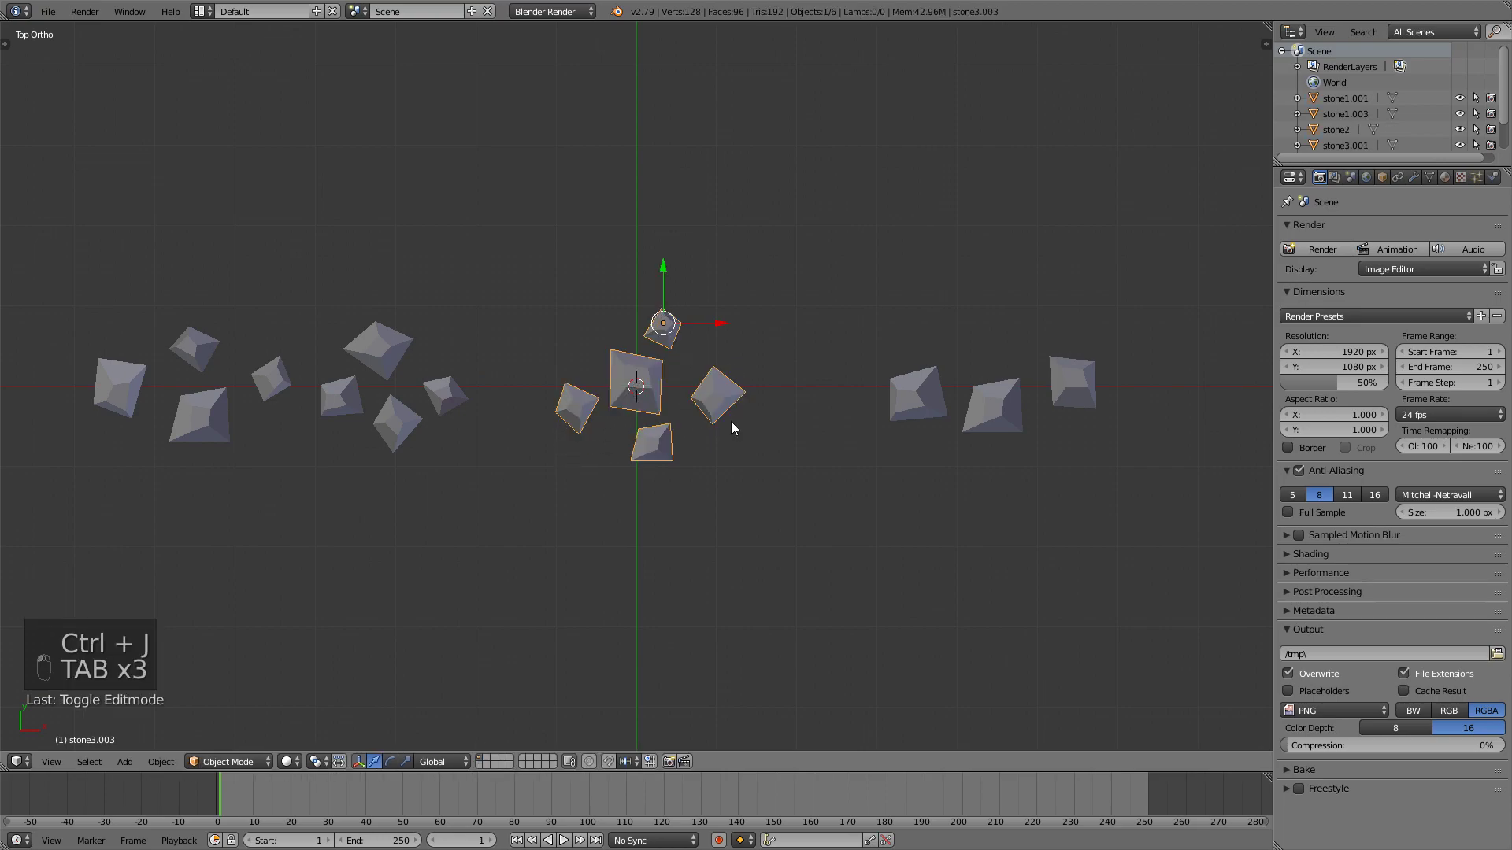
Step: Clear the selection and delete the three original single rocks on the +X side of the clusters
key(a)
key(a)
key(a)
key(a)
middle_drag(731, 422, 649, 277)
key(Page_Down)
key(KP_7)
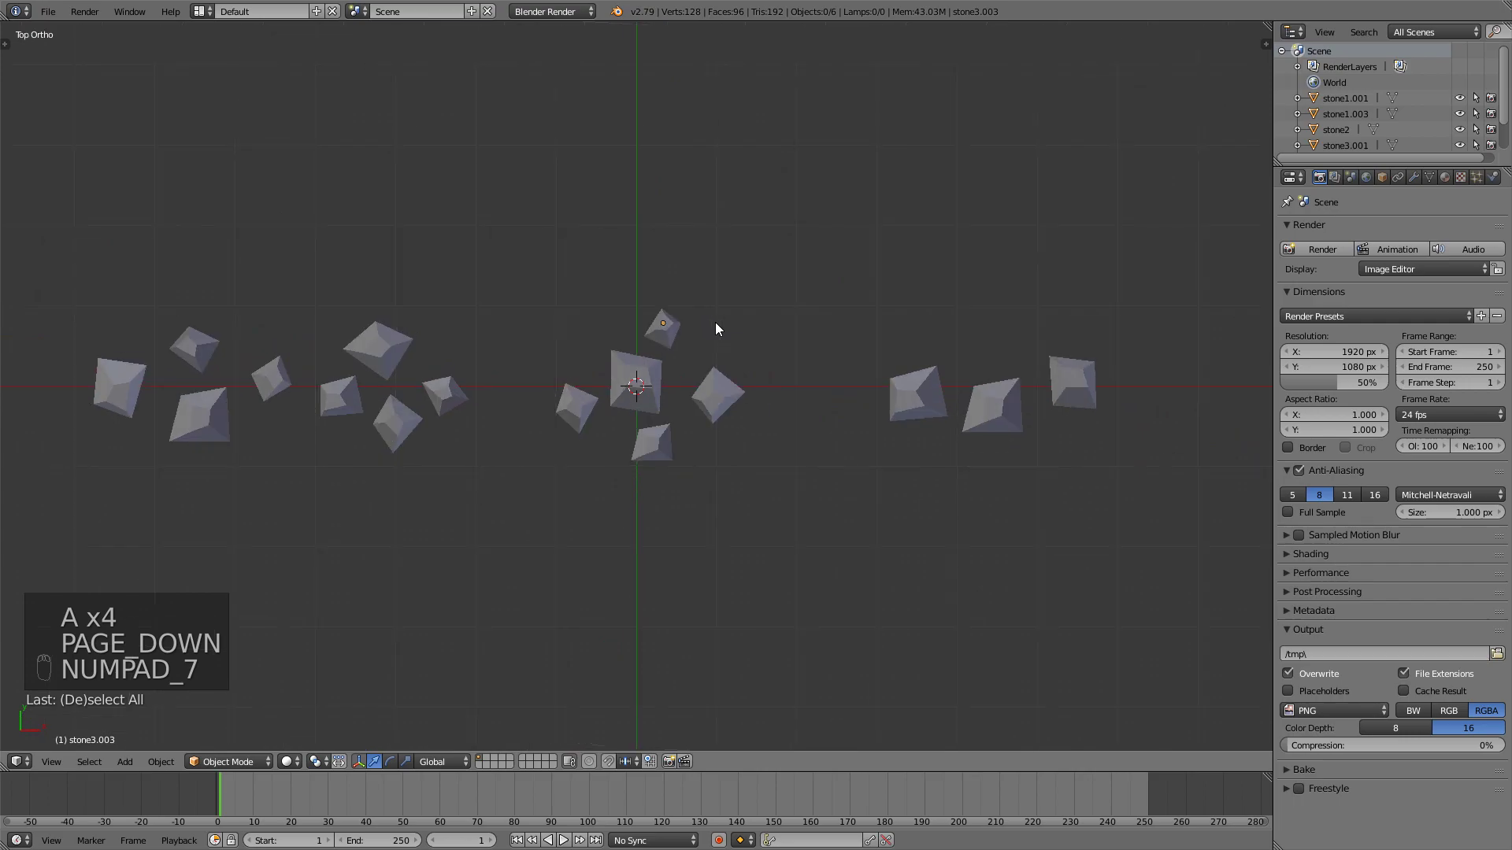
right_click(933, 391)
shift+right_click(976, 403)
shift+right_click(1073, 384)
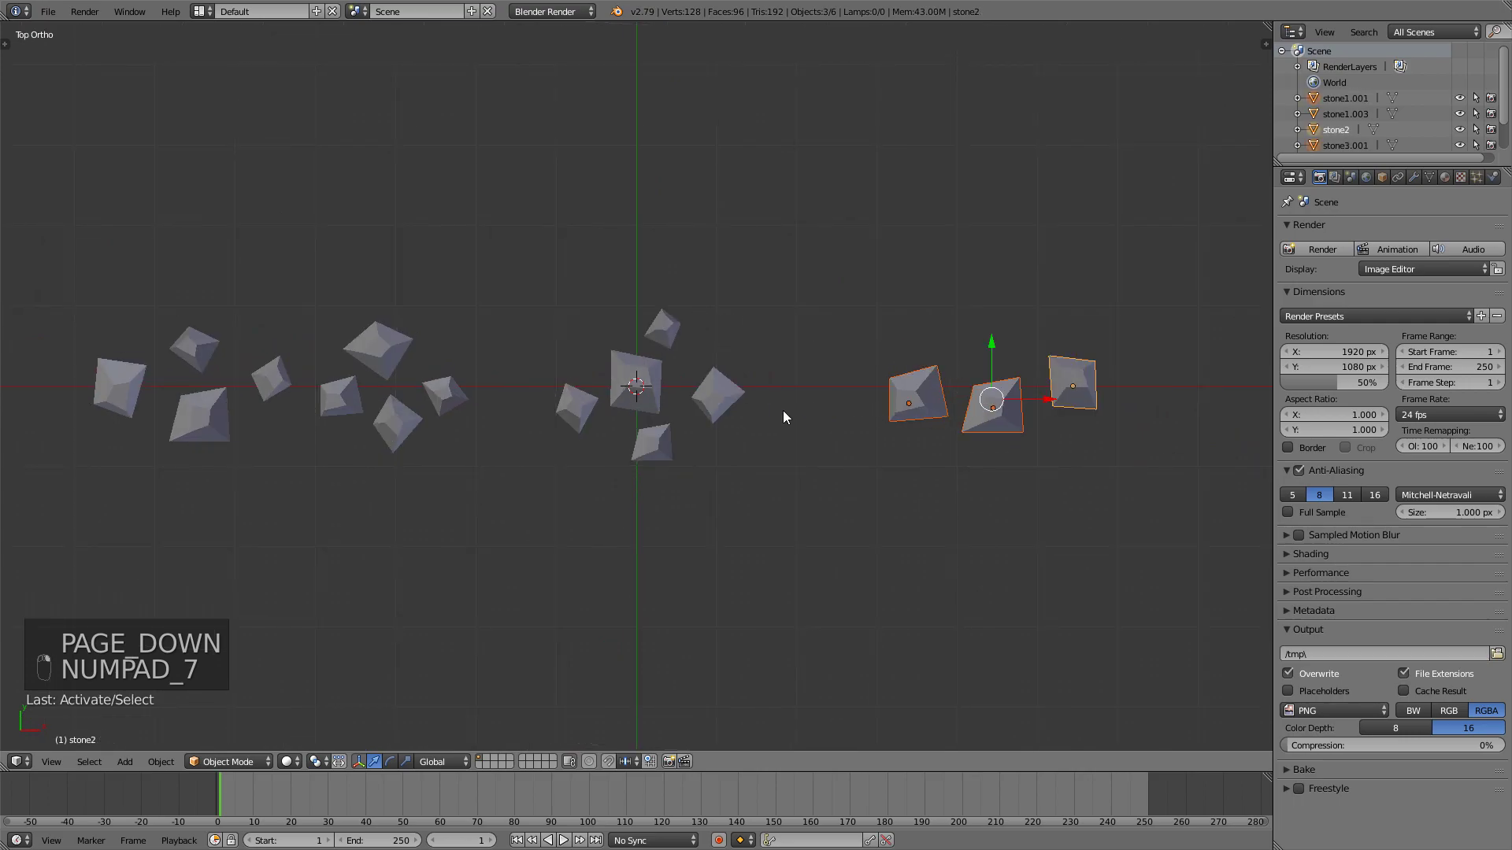
key(x)
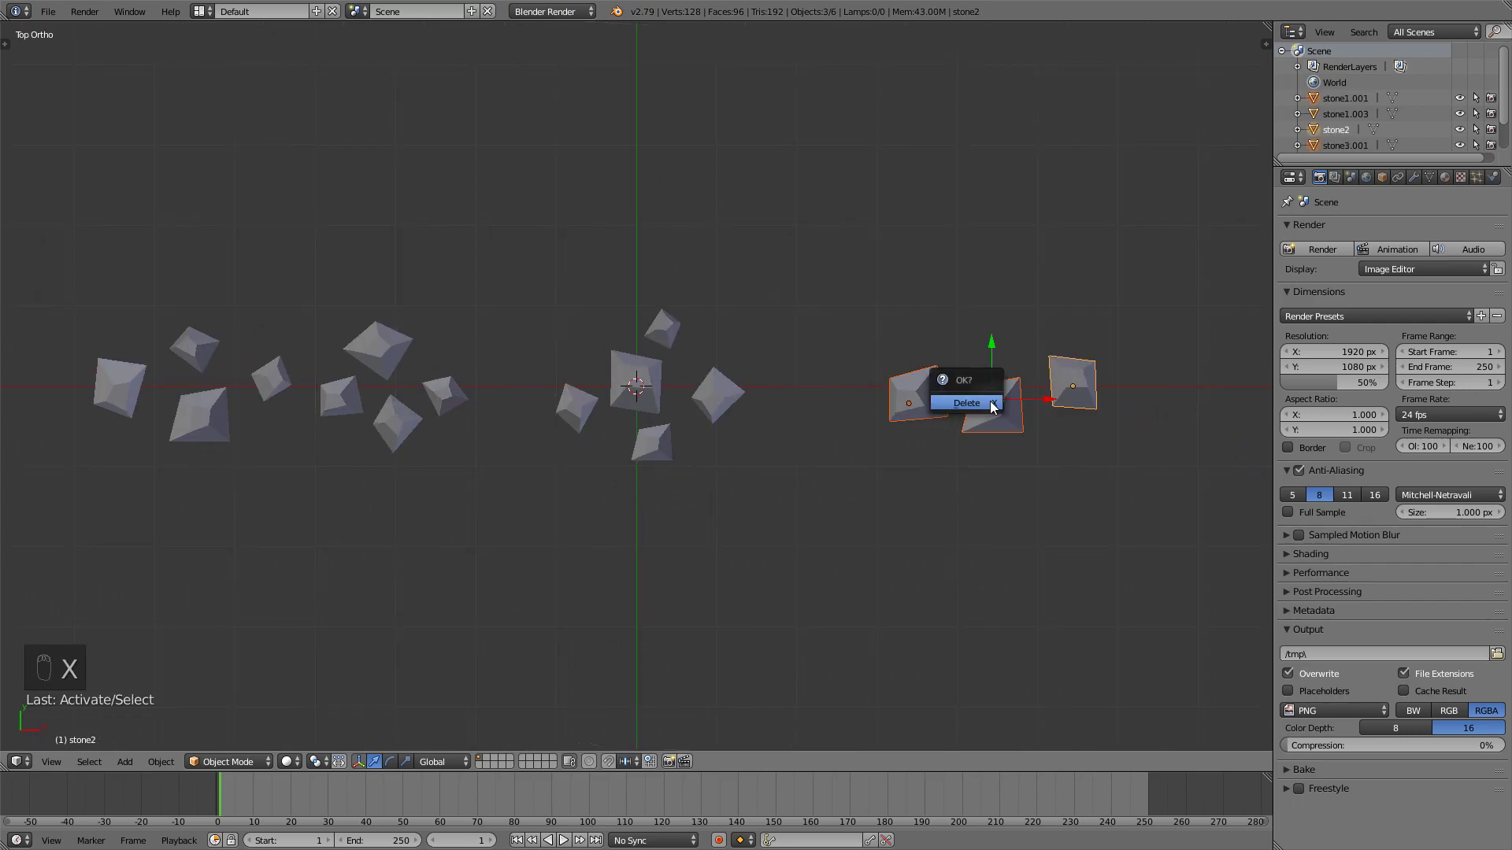
click(958, 404)
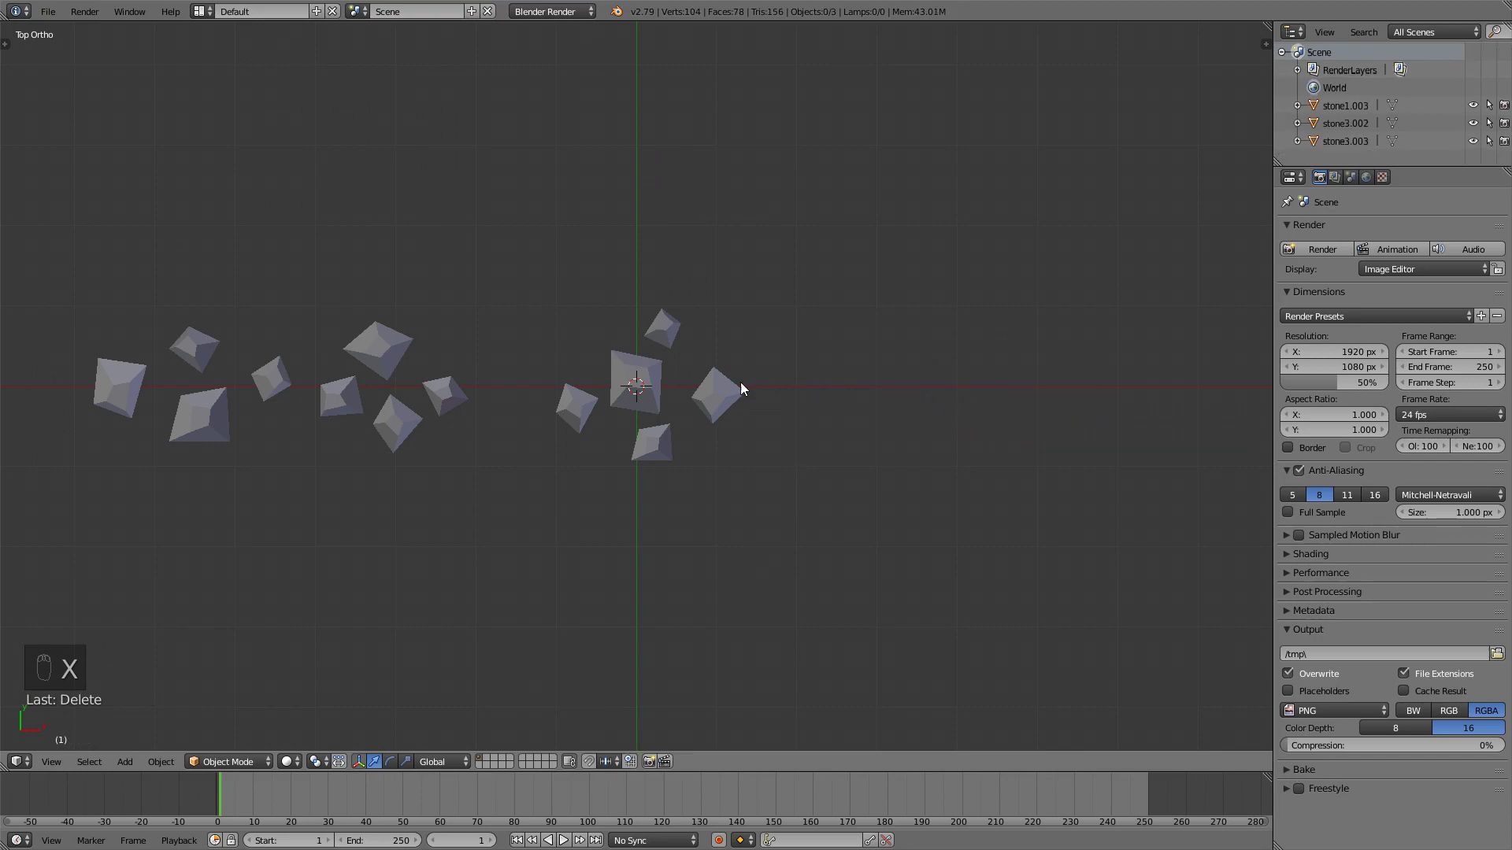
Step: Rename the four-rock cluster stone1.003 as stone_group1
right_click(406, 380)
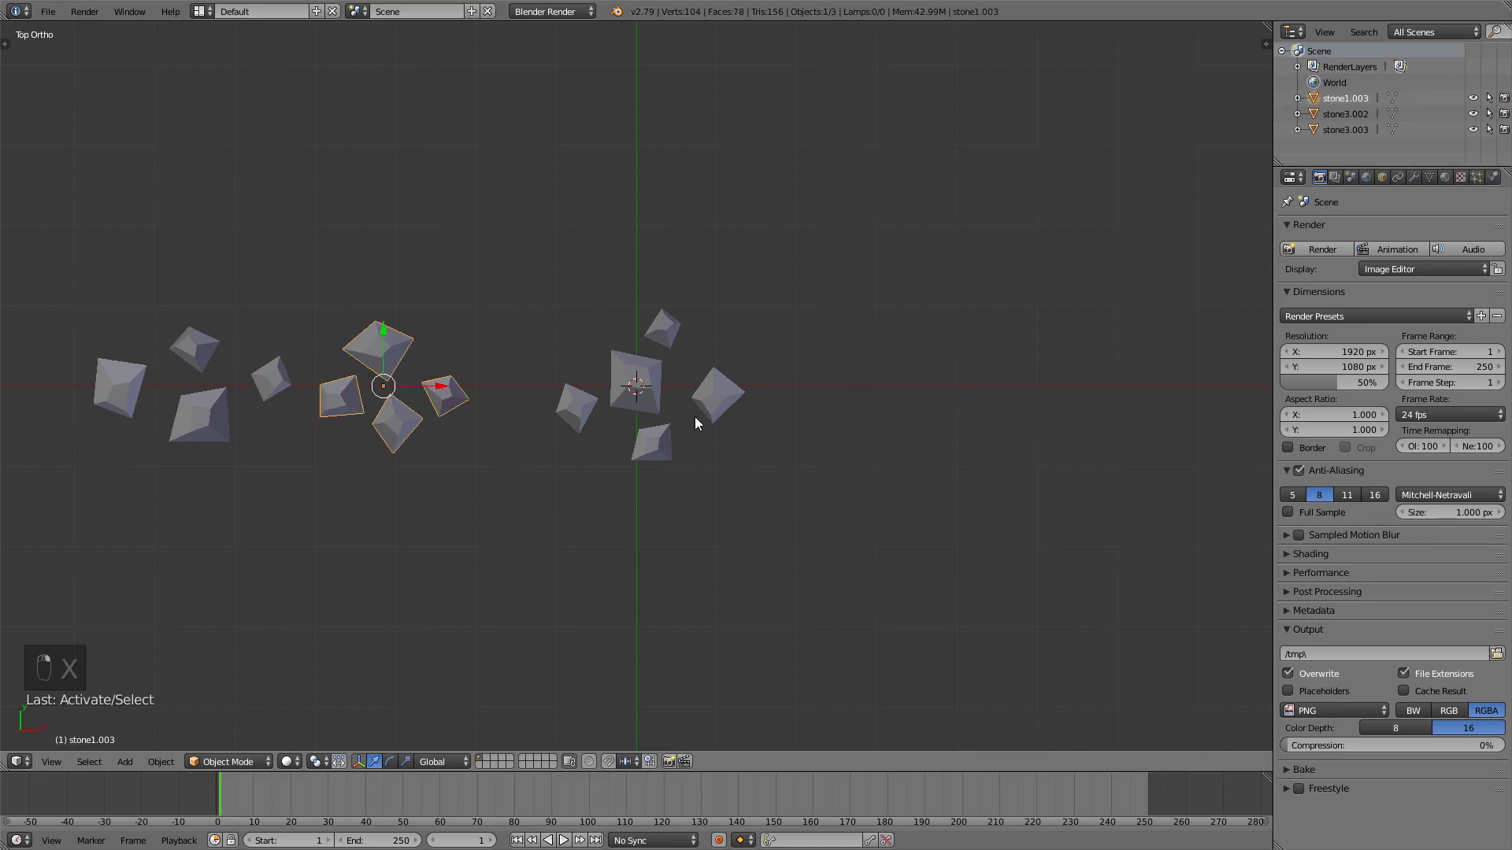
double_click(1363, 99)
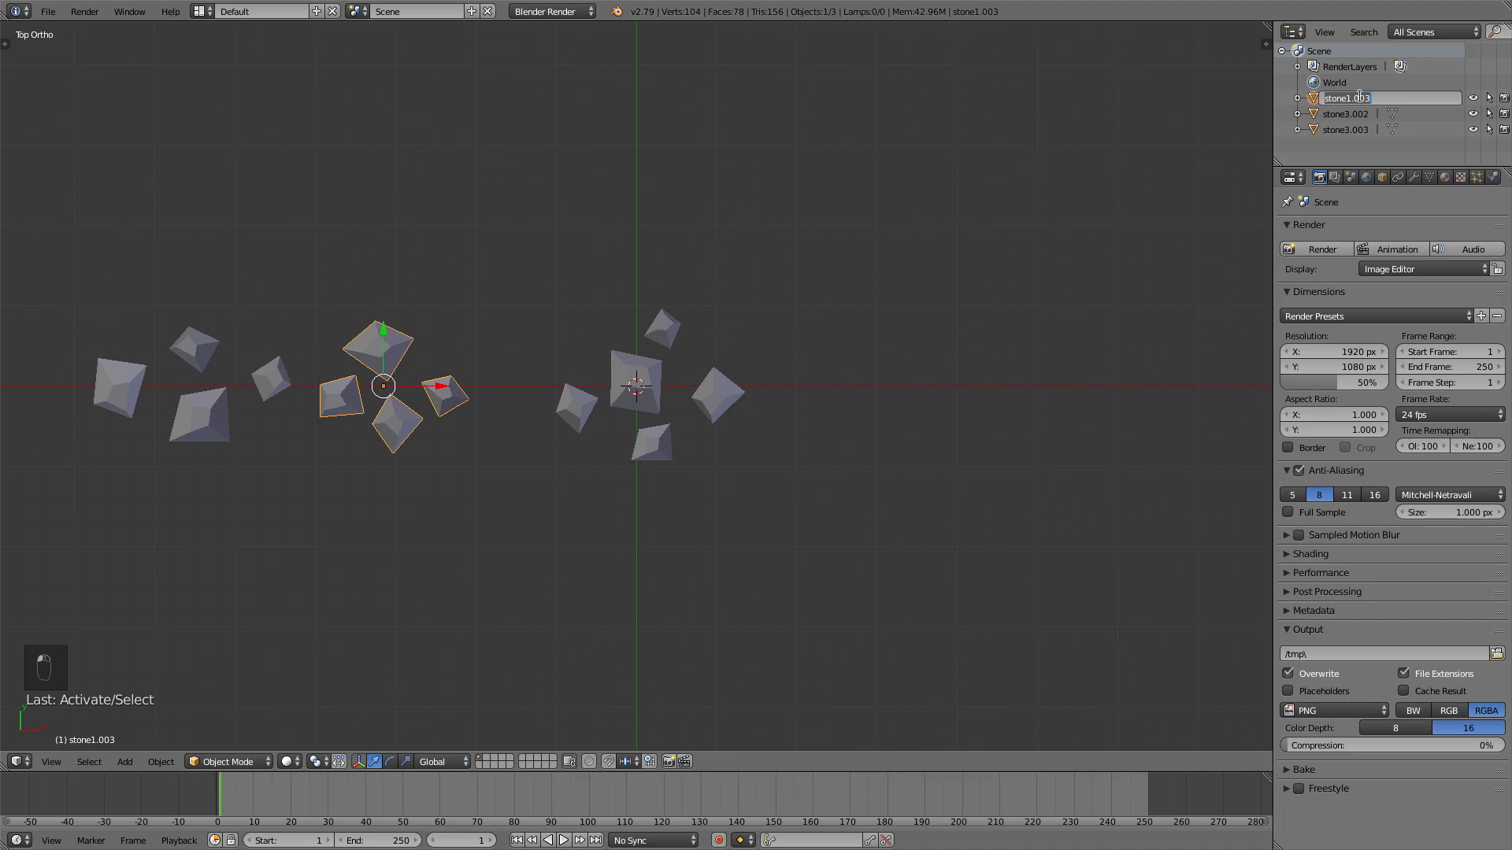
text(stone_group)
key(Return)
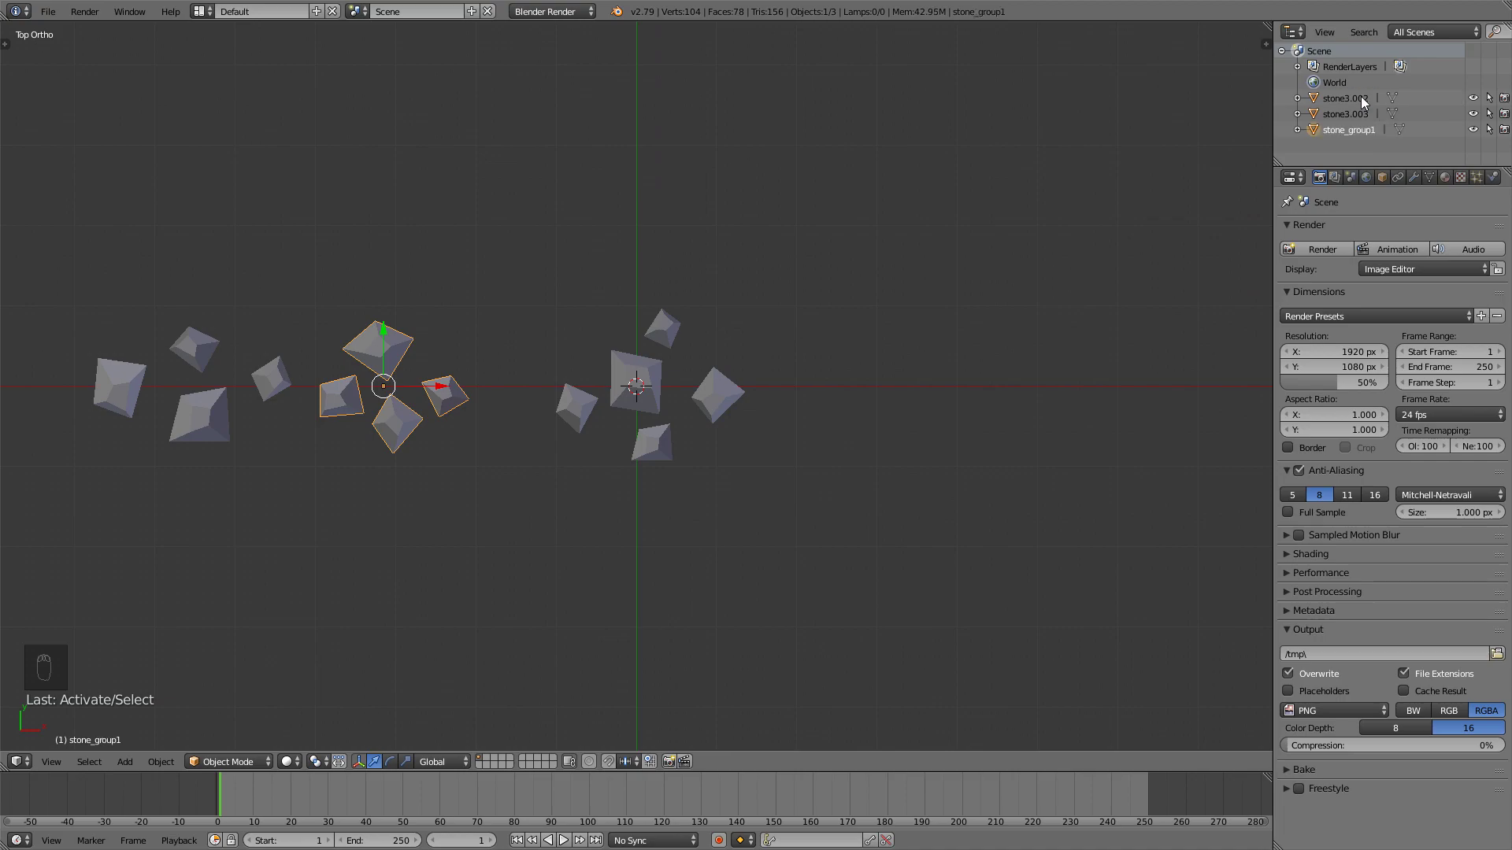
Step: Rename the outermost cluster stone3.002 as stone_group2
double_click(1360, 98)
text(stone)
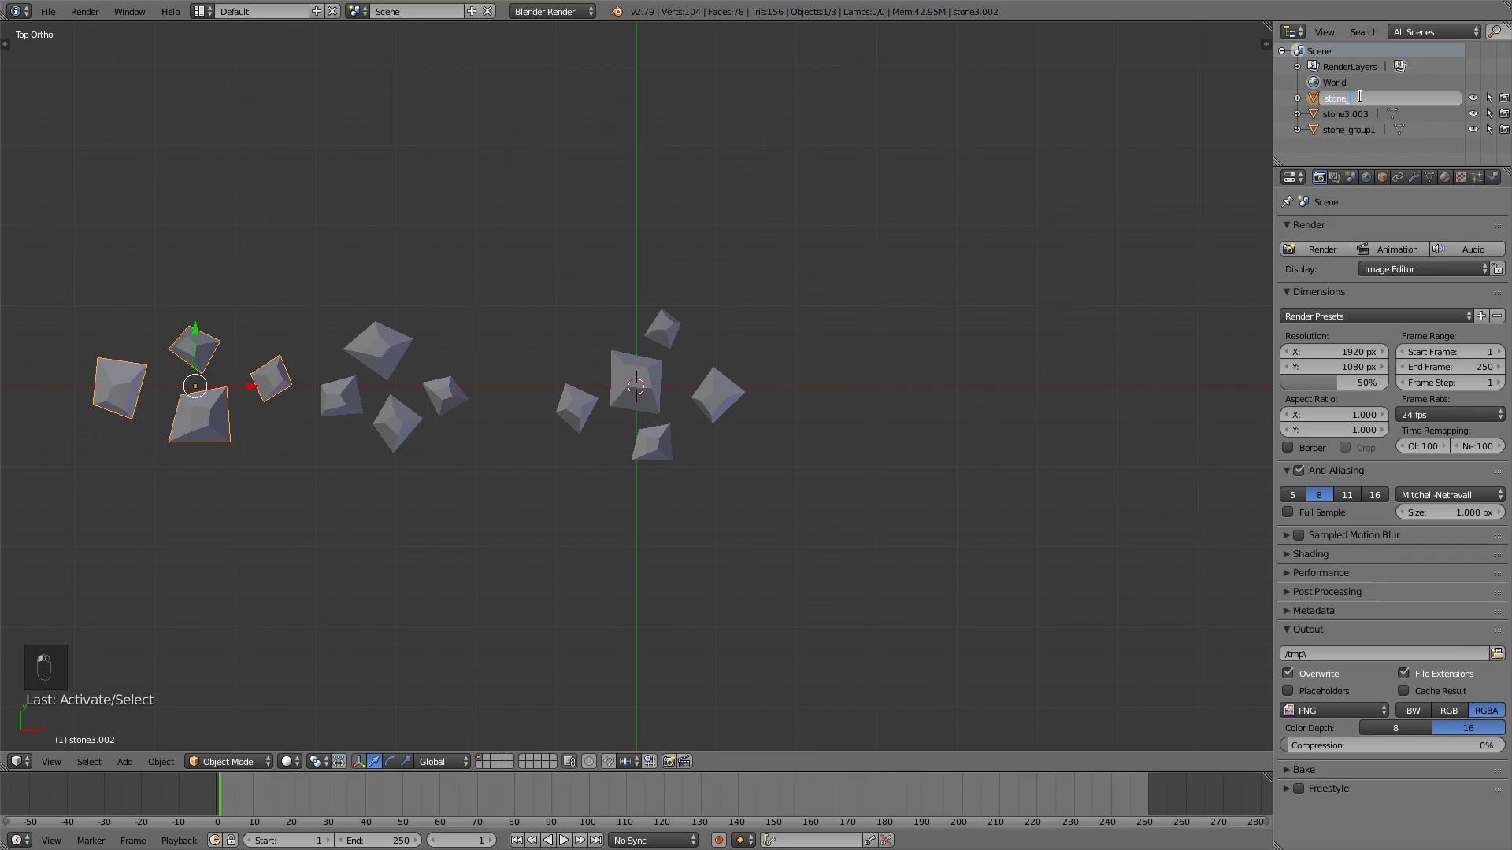
text(_group)
key(Return)
Step: Rename the five-rock cluster stone3.003 as stone_group3 and set its origin to the 3D cursor
double_click(1360, 97)
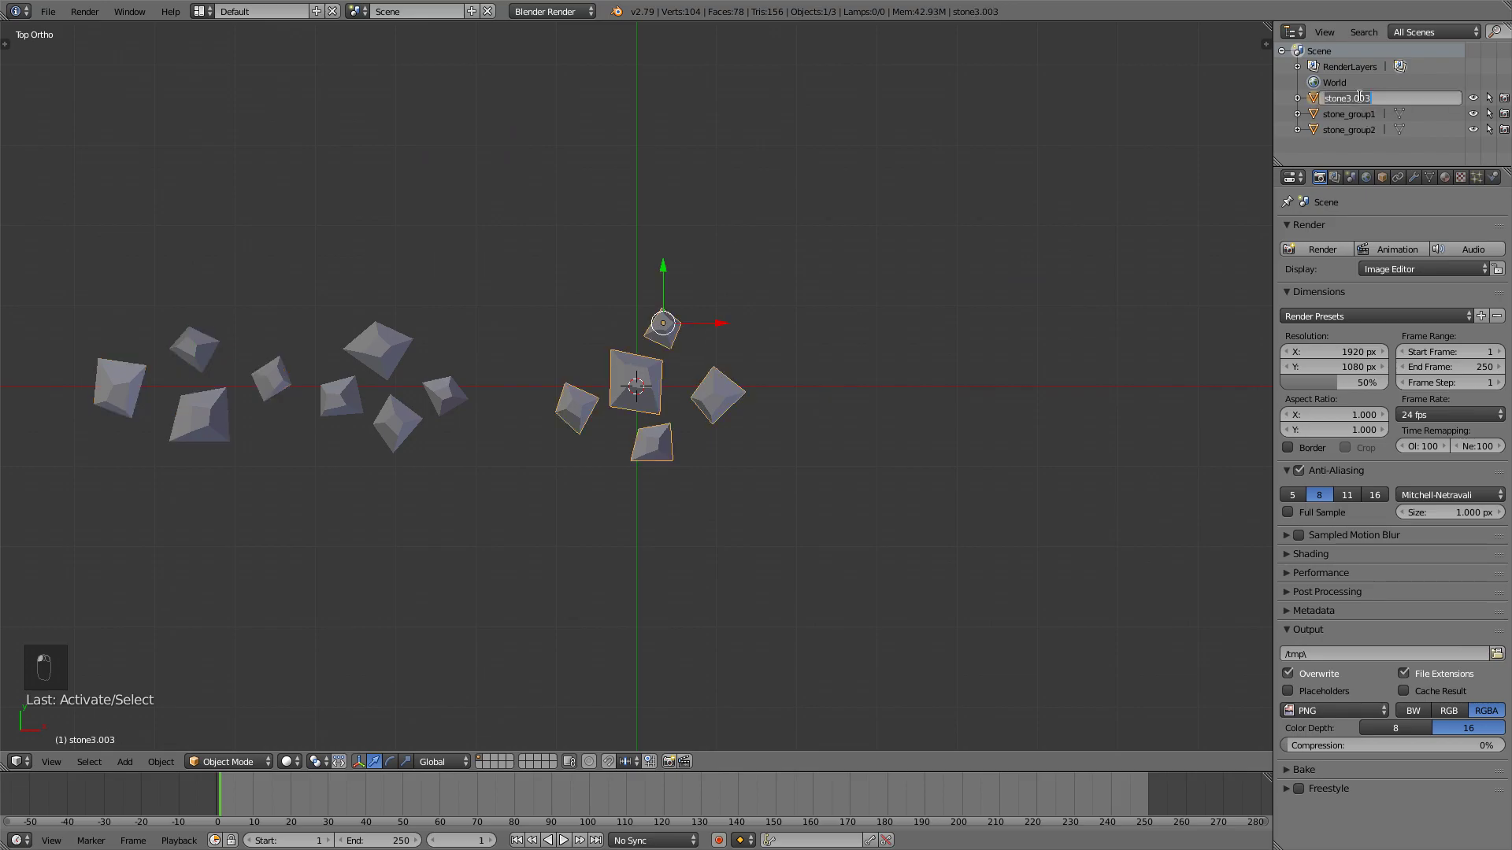
text(stone_group3)
key(Return)
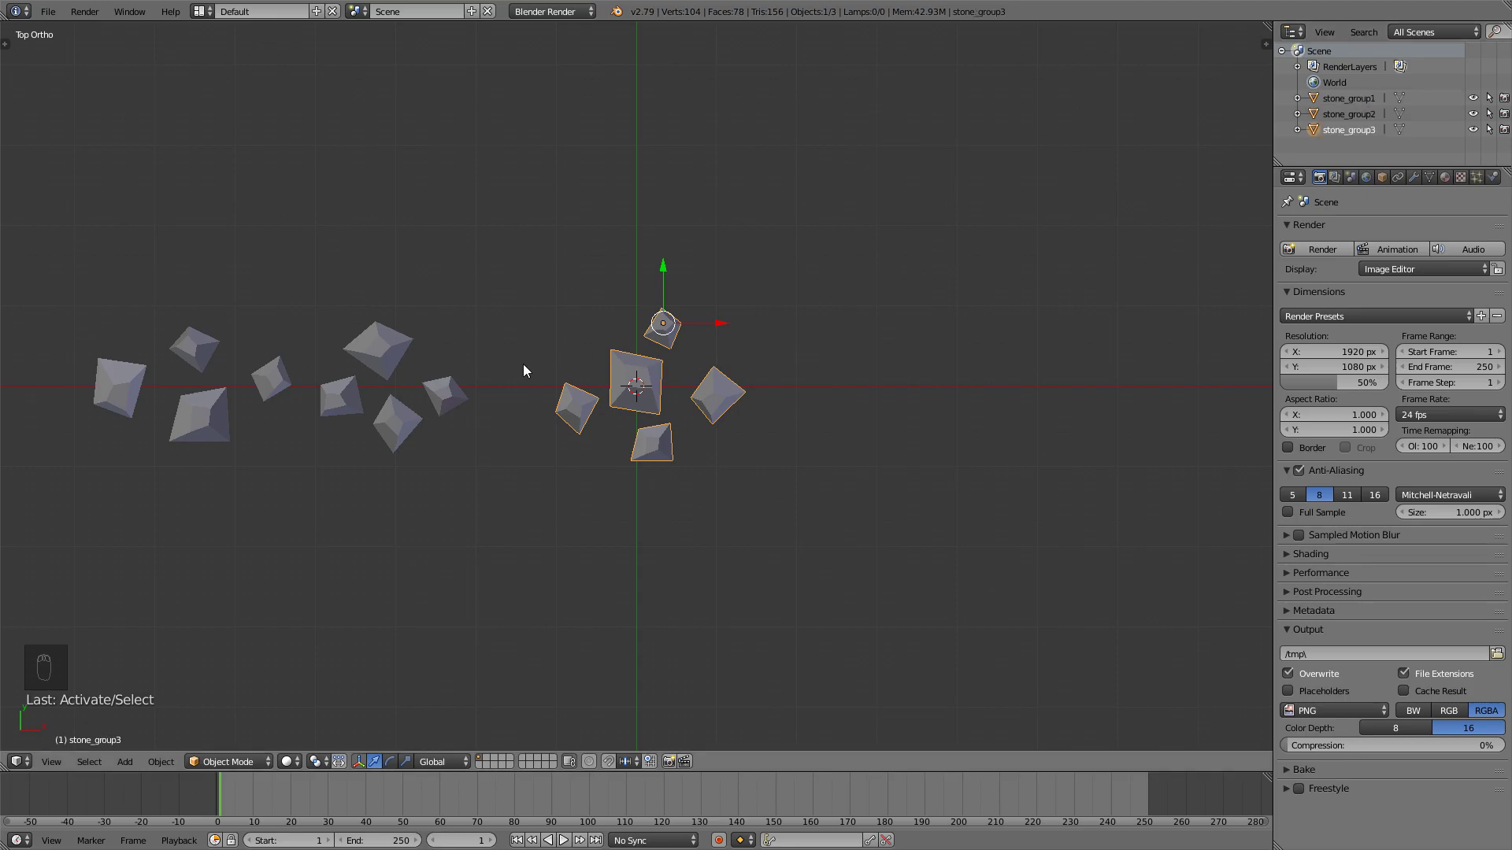
key(ctrl+alt+shift+c)
click(635, 378)
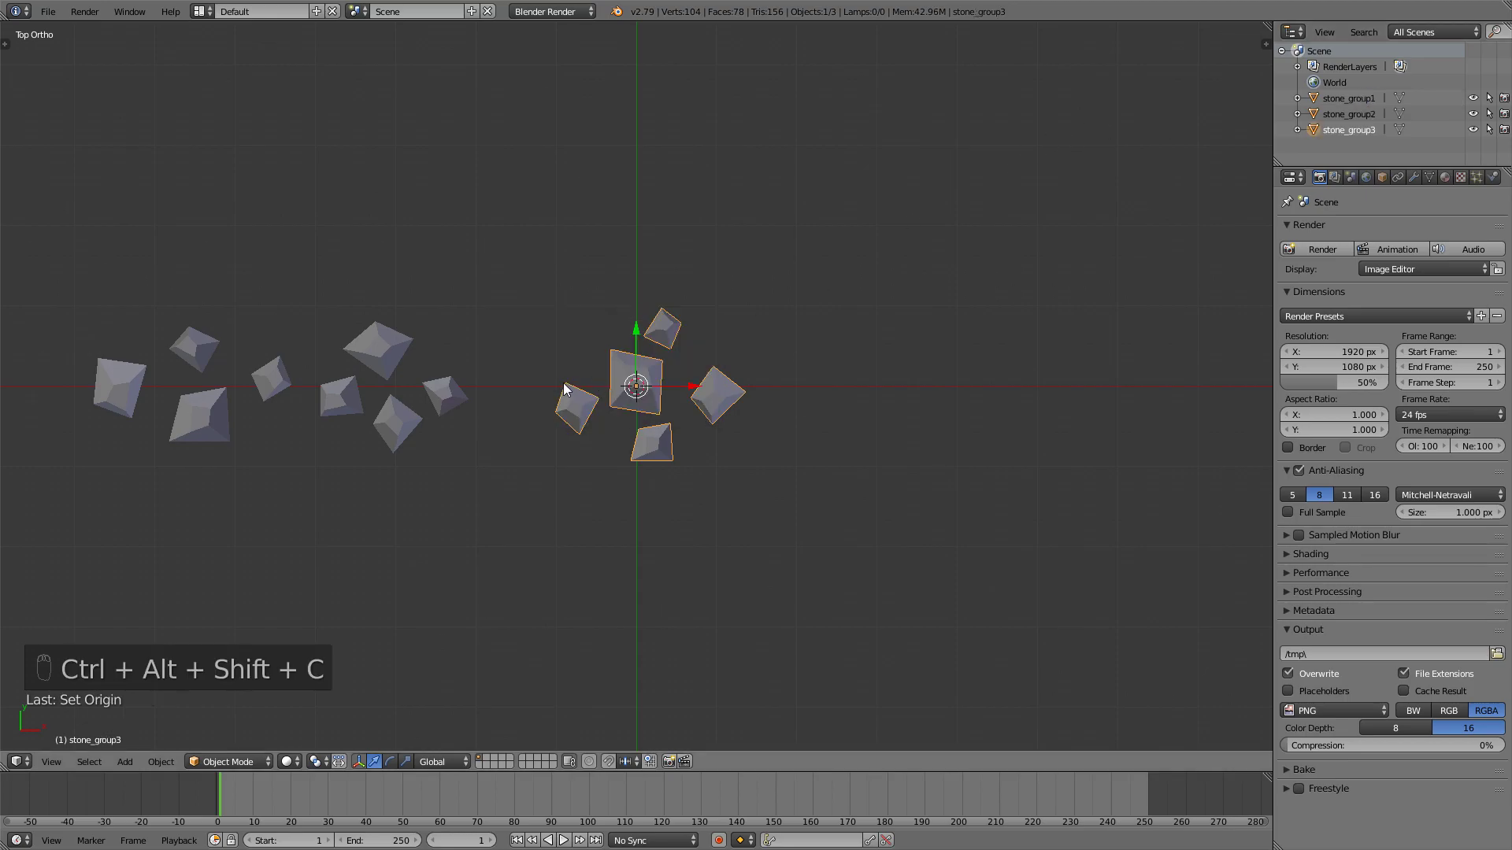
Step: Move stone_group1 and stone_group2 along X so both are centered on the 3D cursor
right_click(439, 391)
key(g)
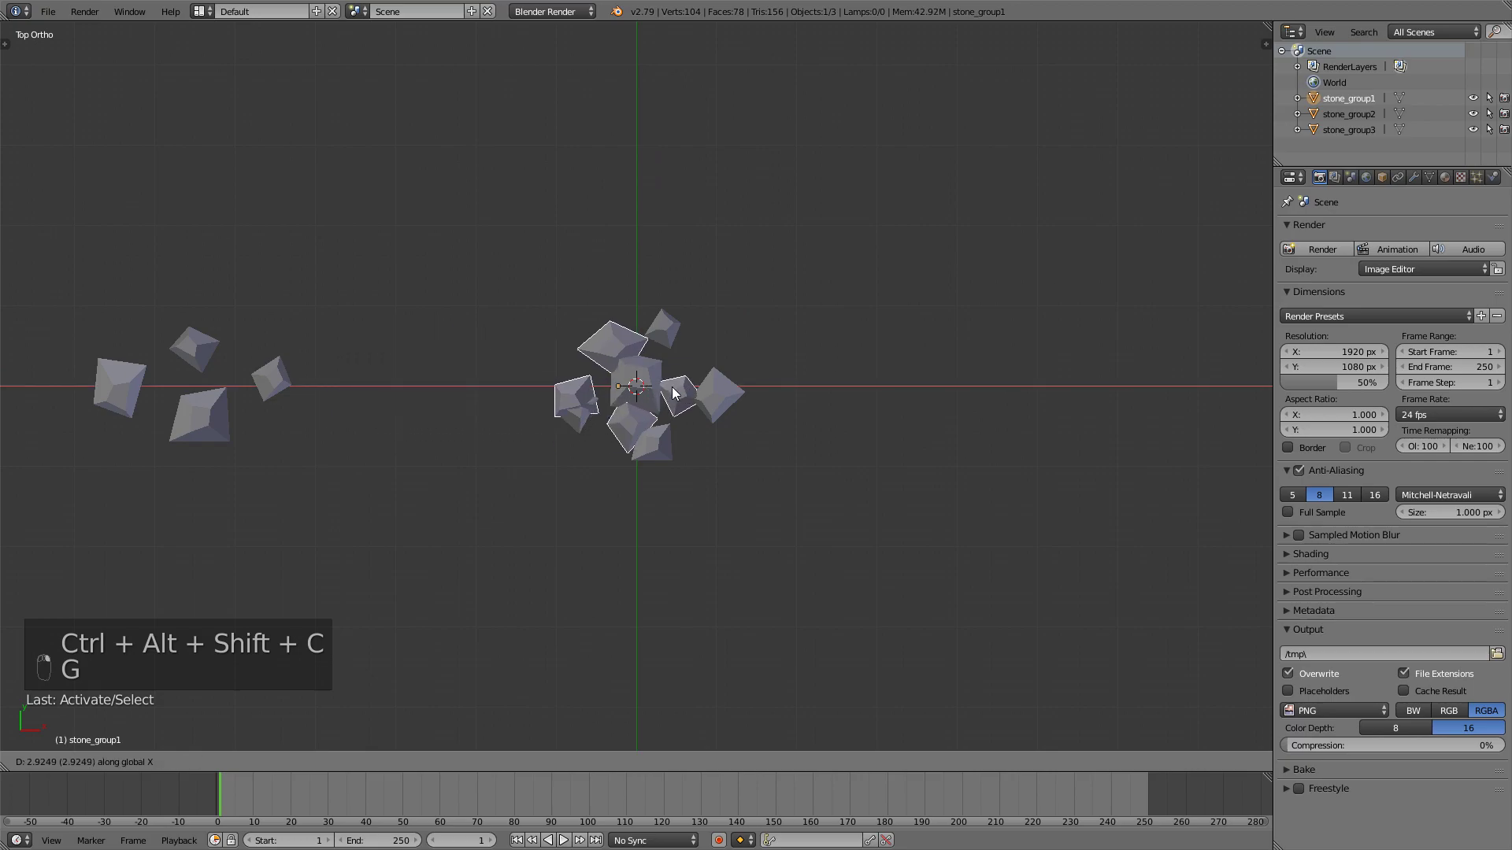
key(x)
click(689, 389)
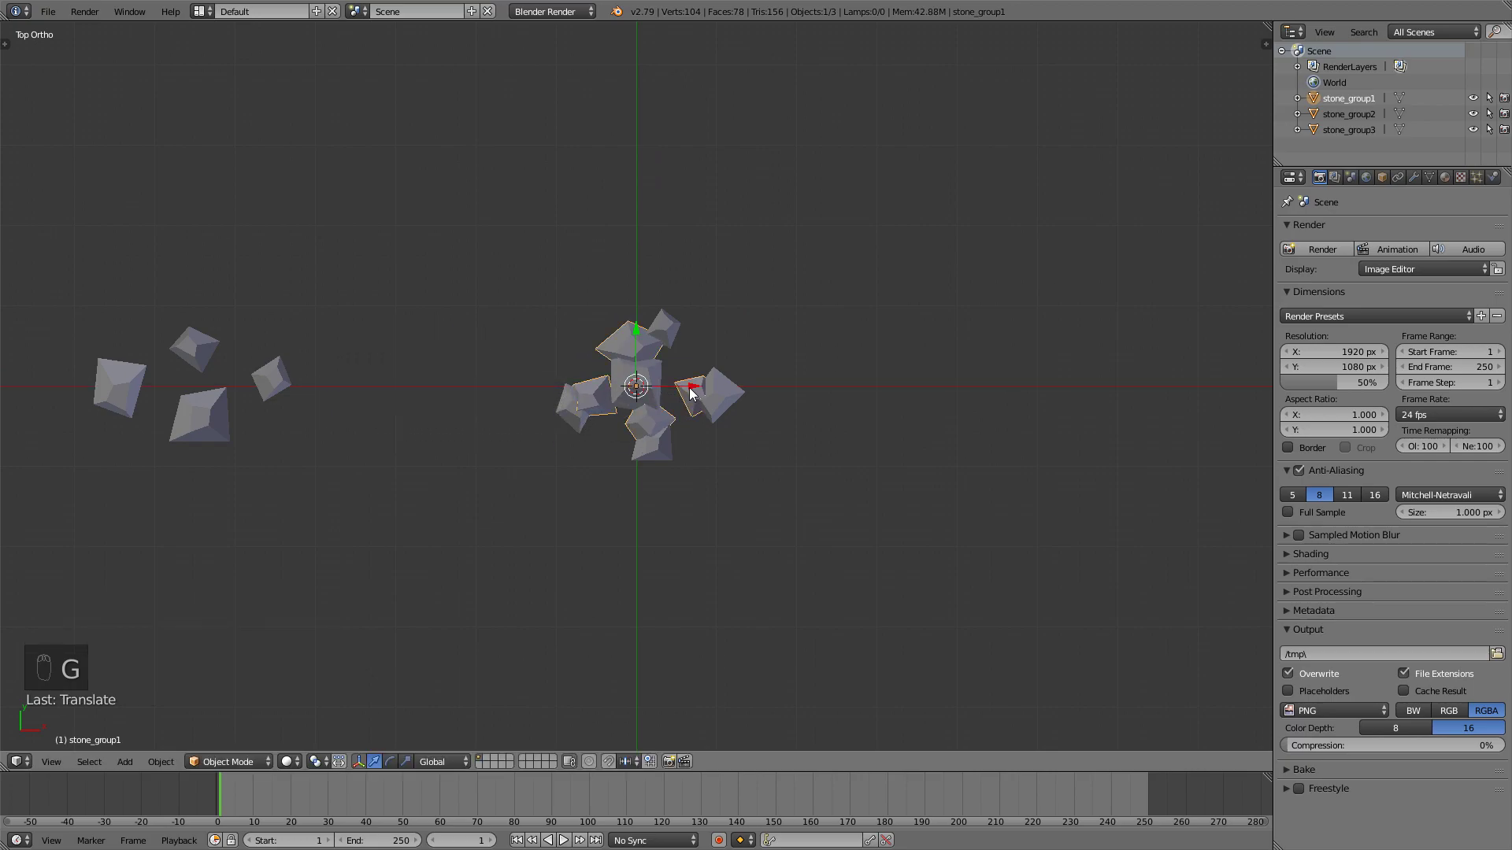
right_click(185, 398)
key(g)
key(x)
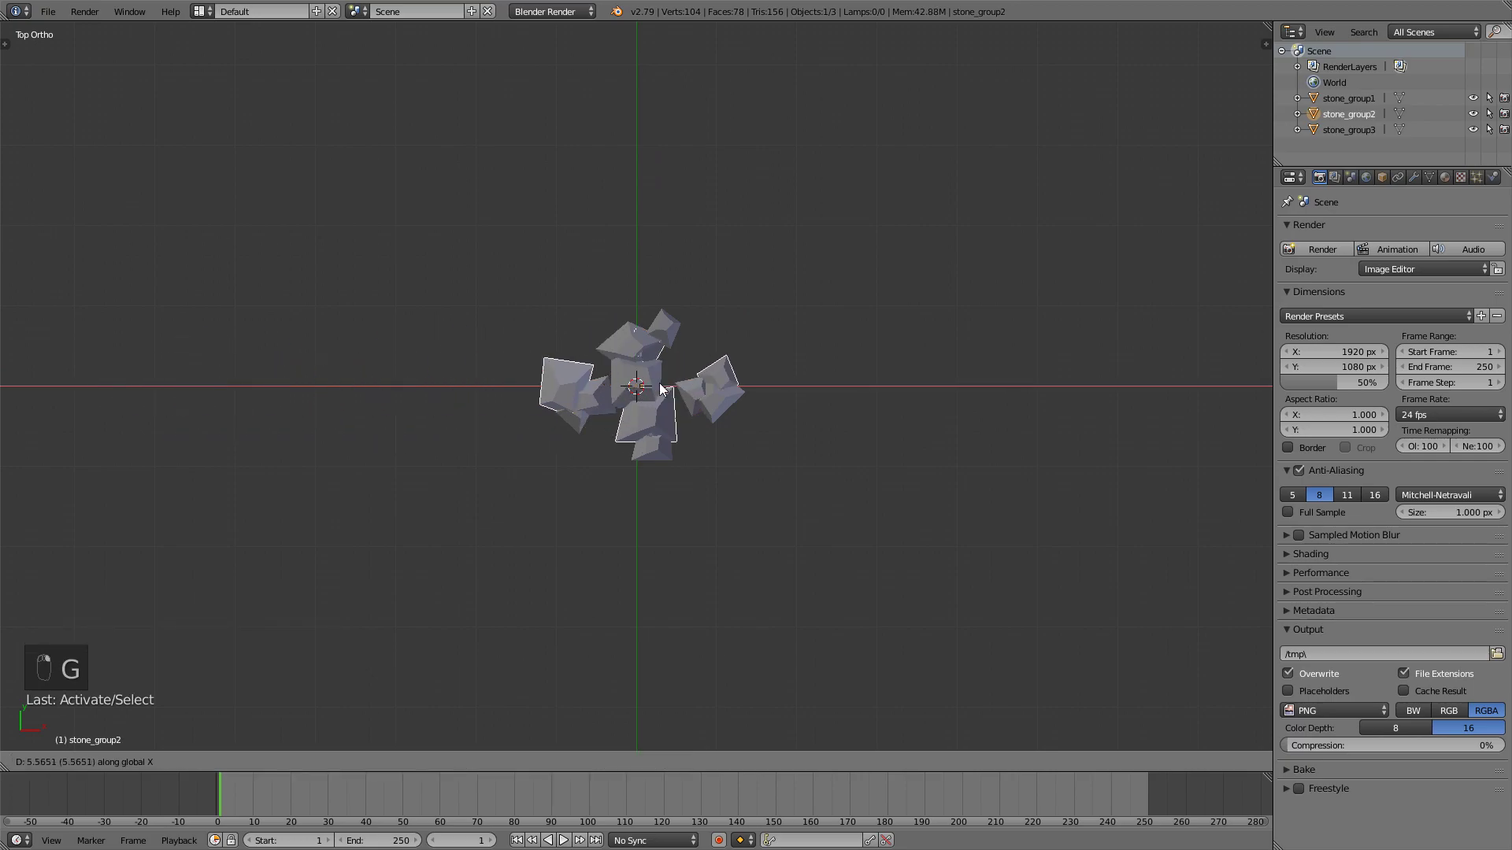
click(661, 389)
Step: Select all three stone groups and set their origins to the 3D cursor
mouse_move(684, 376)
middle_down()
mouse_move(706, 352)
mouse_move(787, 328)
mouse_move(677, 356)
middle_up()
key(a)
key(a)
key(a)
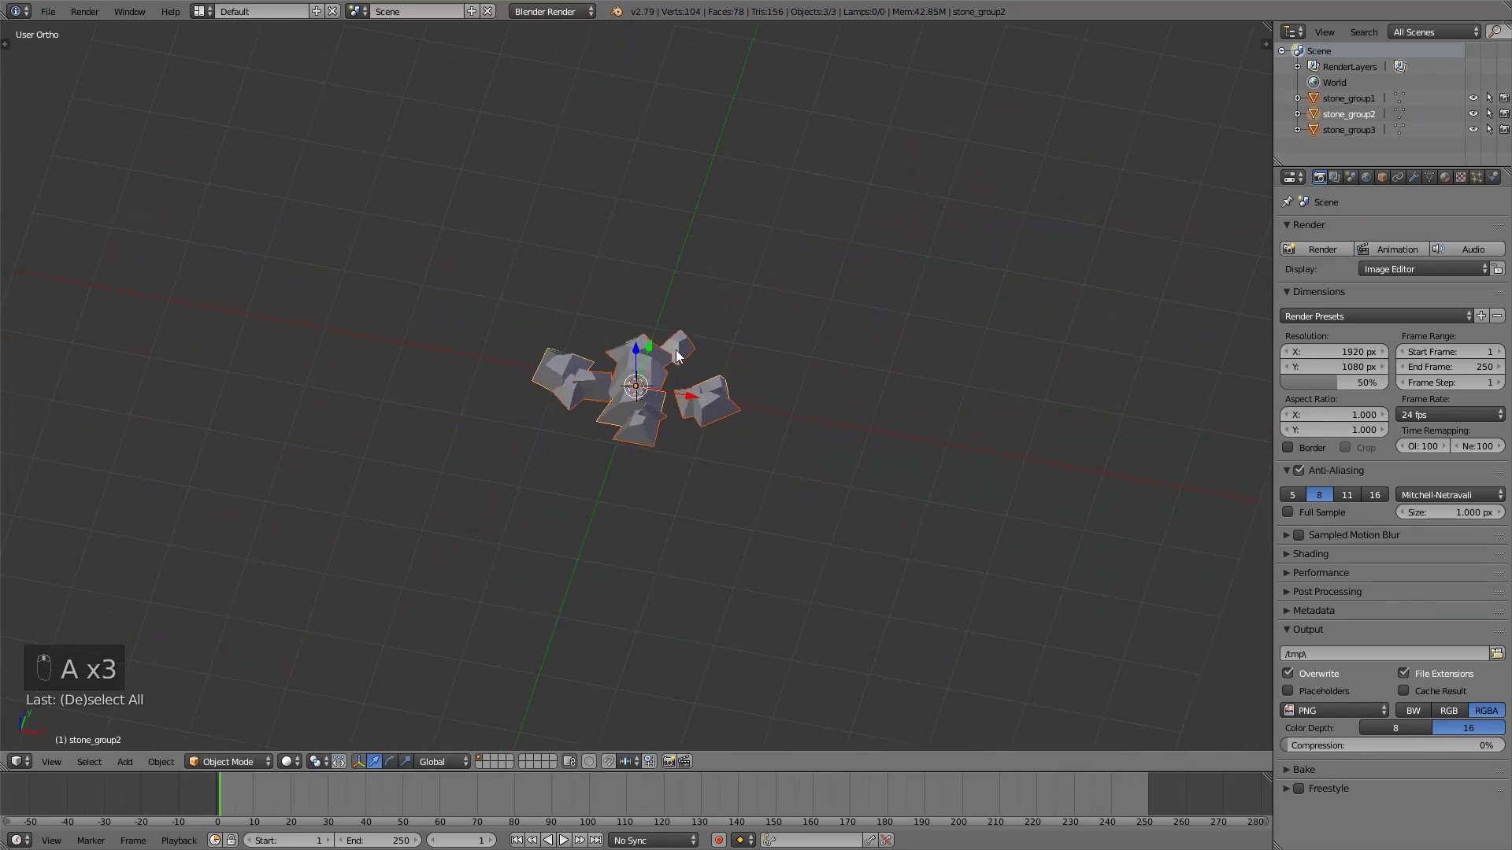
key(ctrl+alt+shift+c)
click(675, 350)
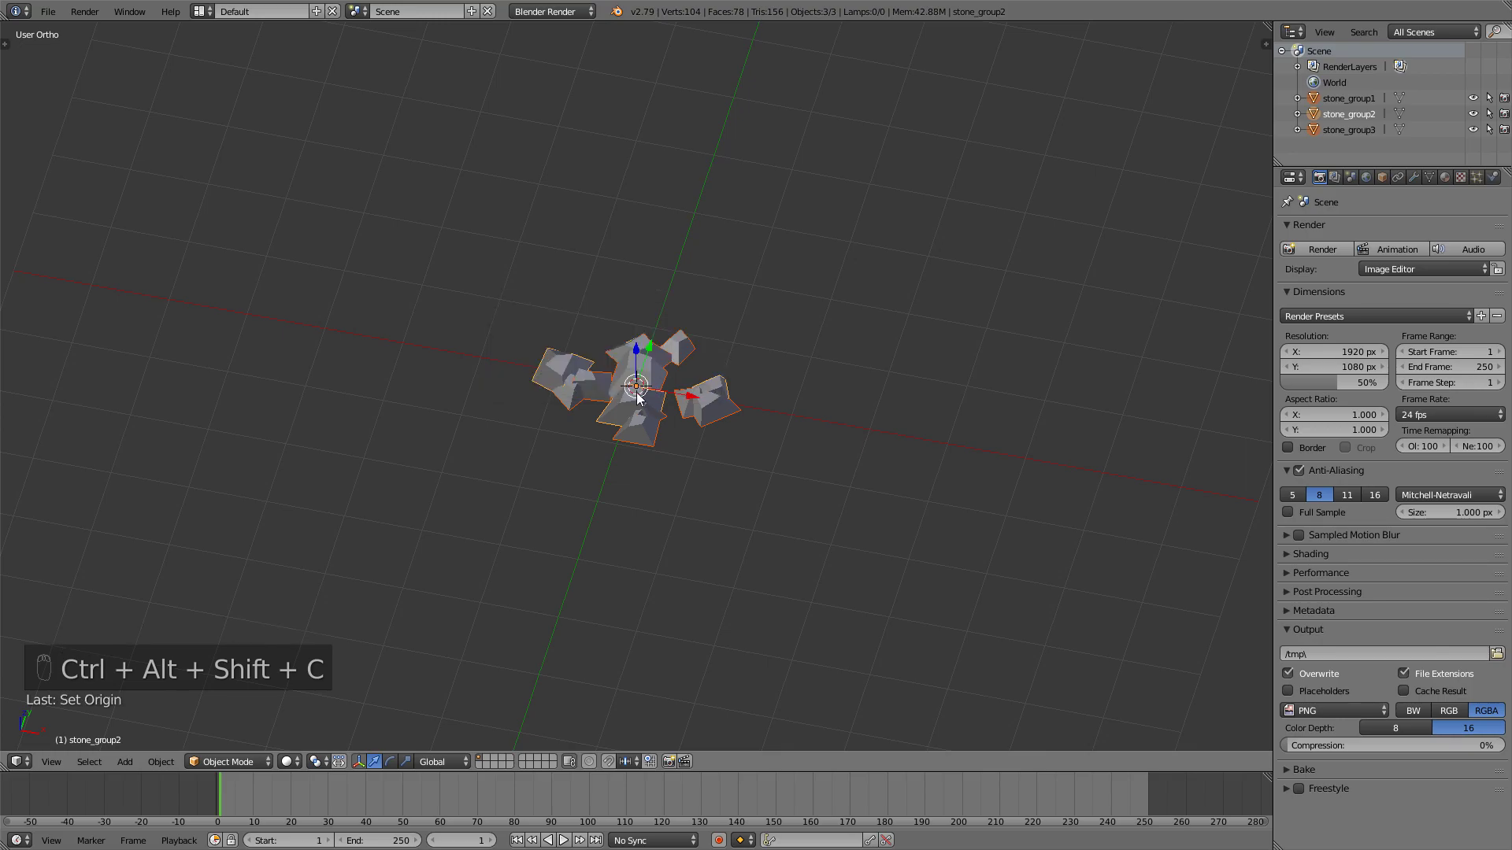
Step: Rotate the three stone groups about the global X axis and apply their location, rotation and scale
key(r)
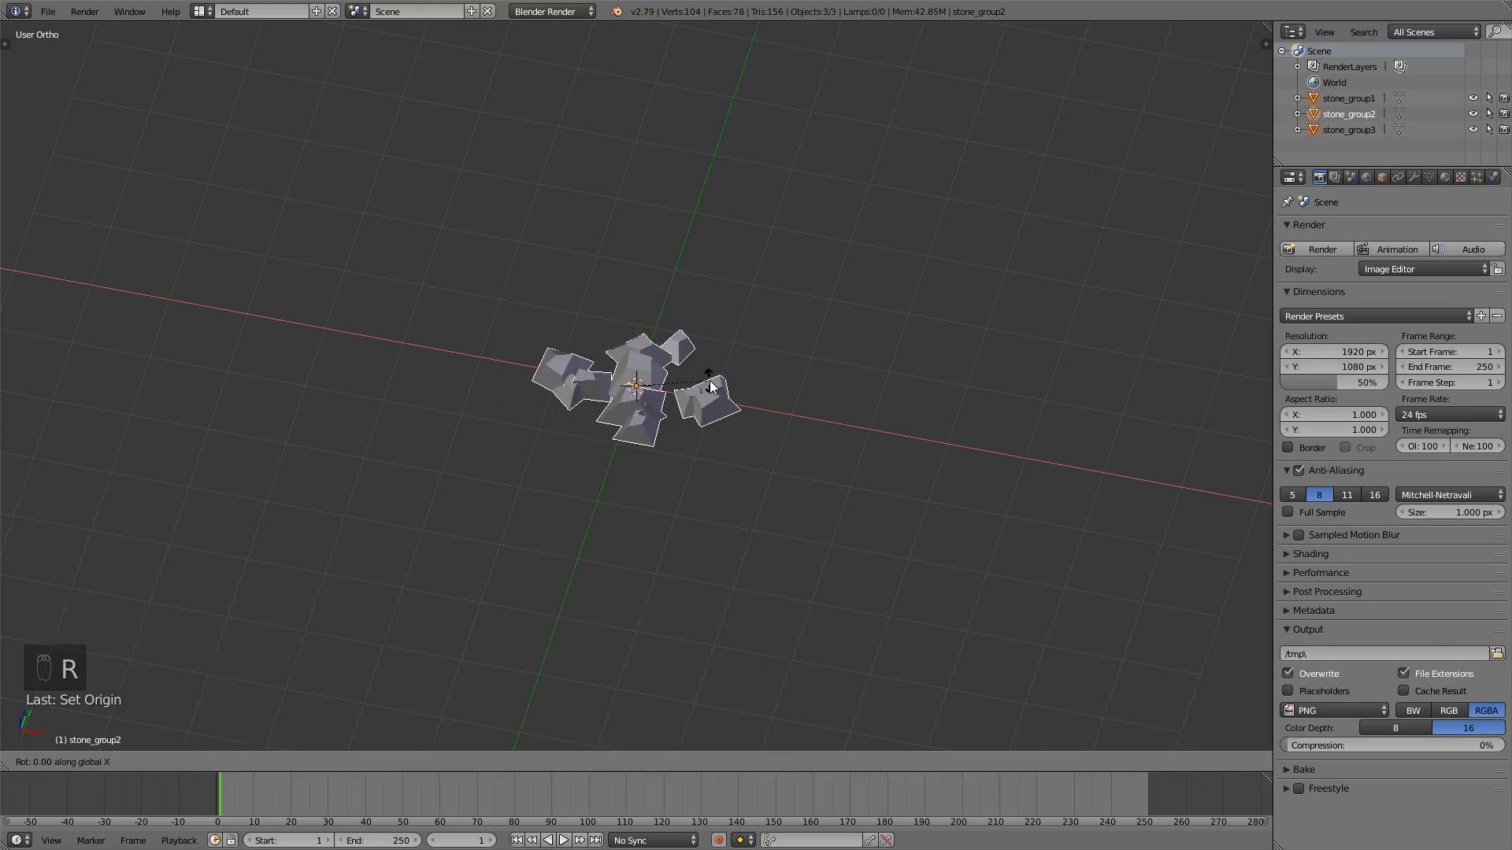
click(710, 386)
key(ctrl+a)
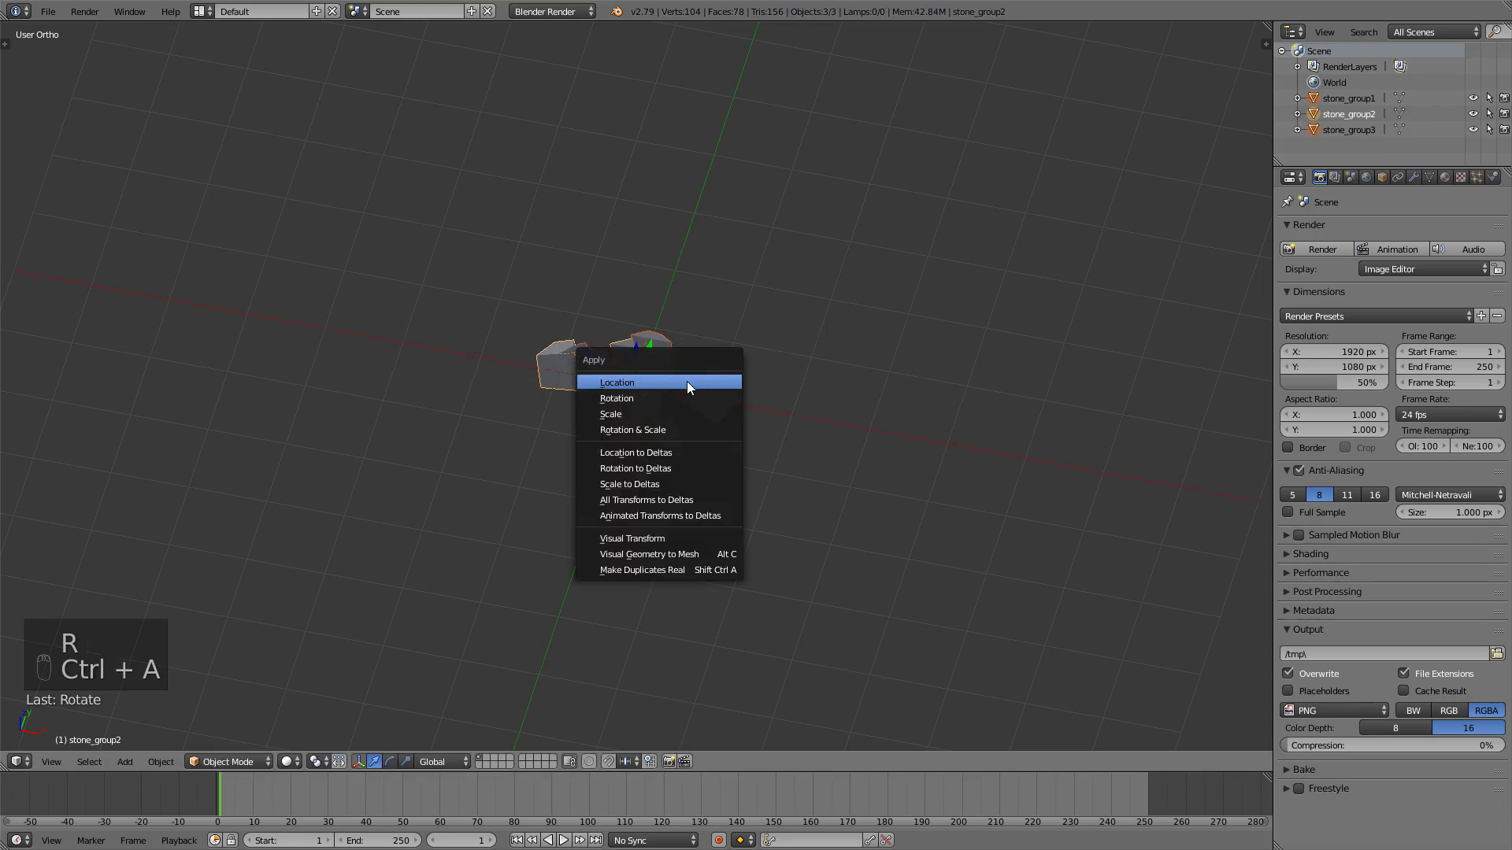
click(686, 381)
key(ctrl+a)
click(653, 395)
key(ctrl+a)
click(631, 419)
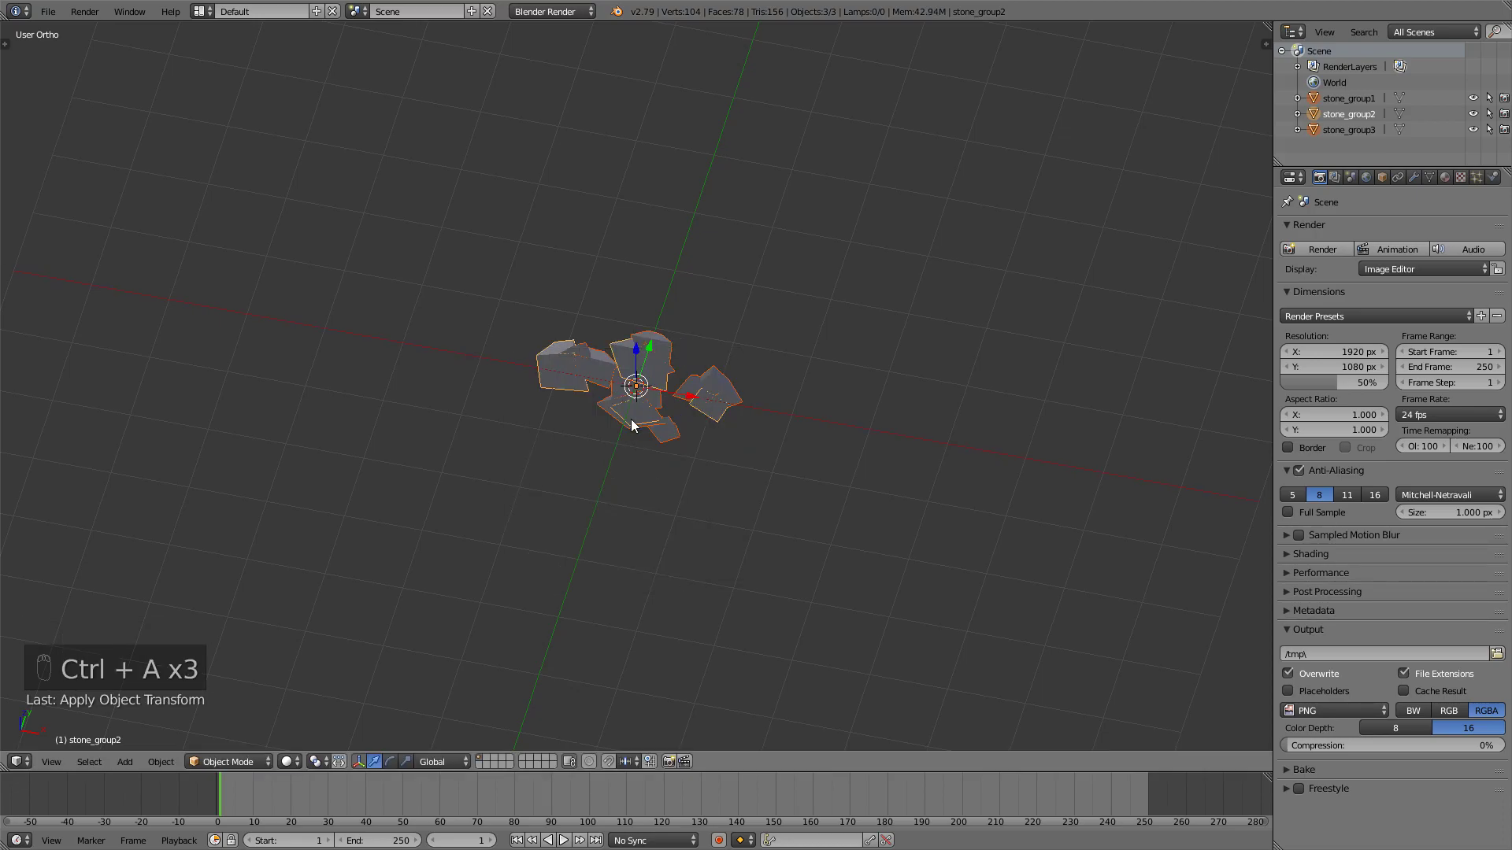
Step: Rotate the three stone groups by 90 degrees about the X axis
text(rx90)
click(631, 418)
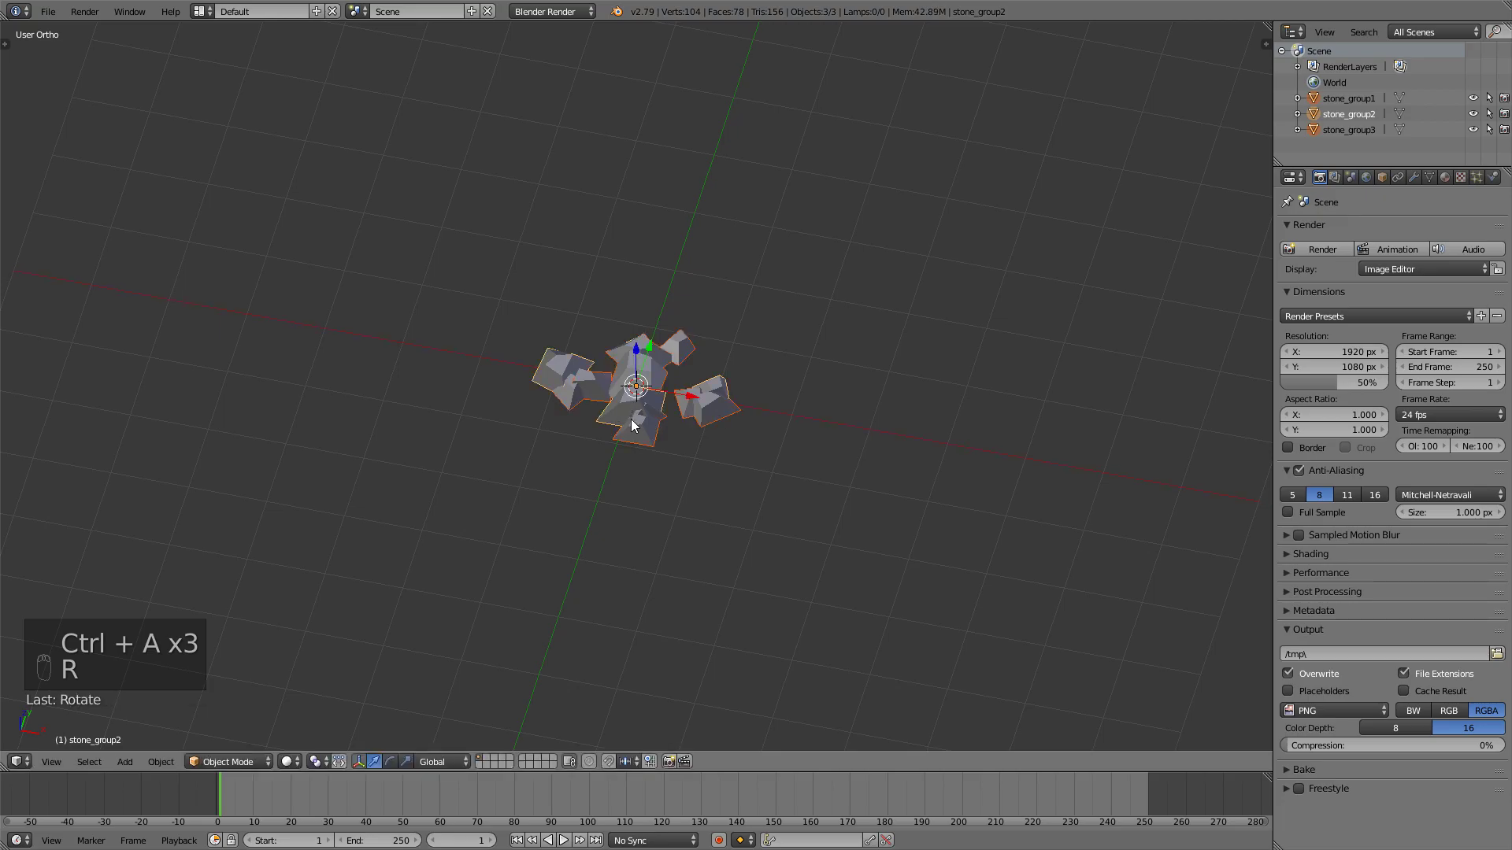
Step: Save the scene in the BLENDER SAVES folder under the file name stonee_group2
click(48, 11)
click(102, 147)
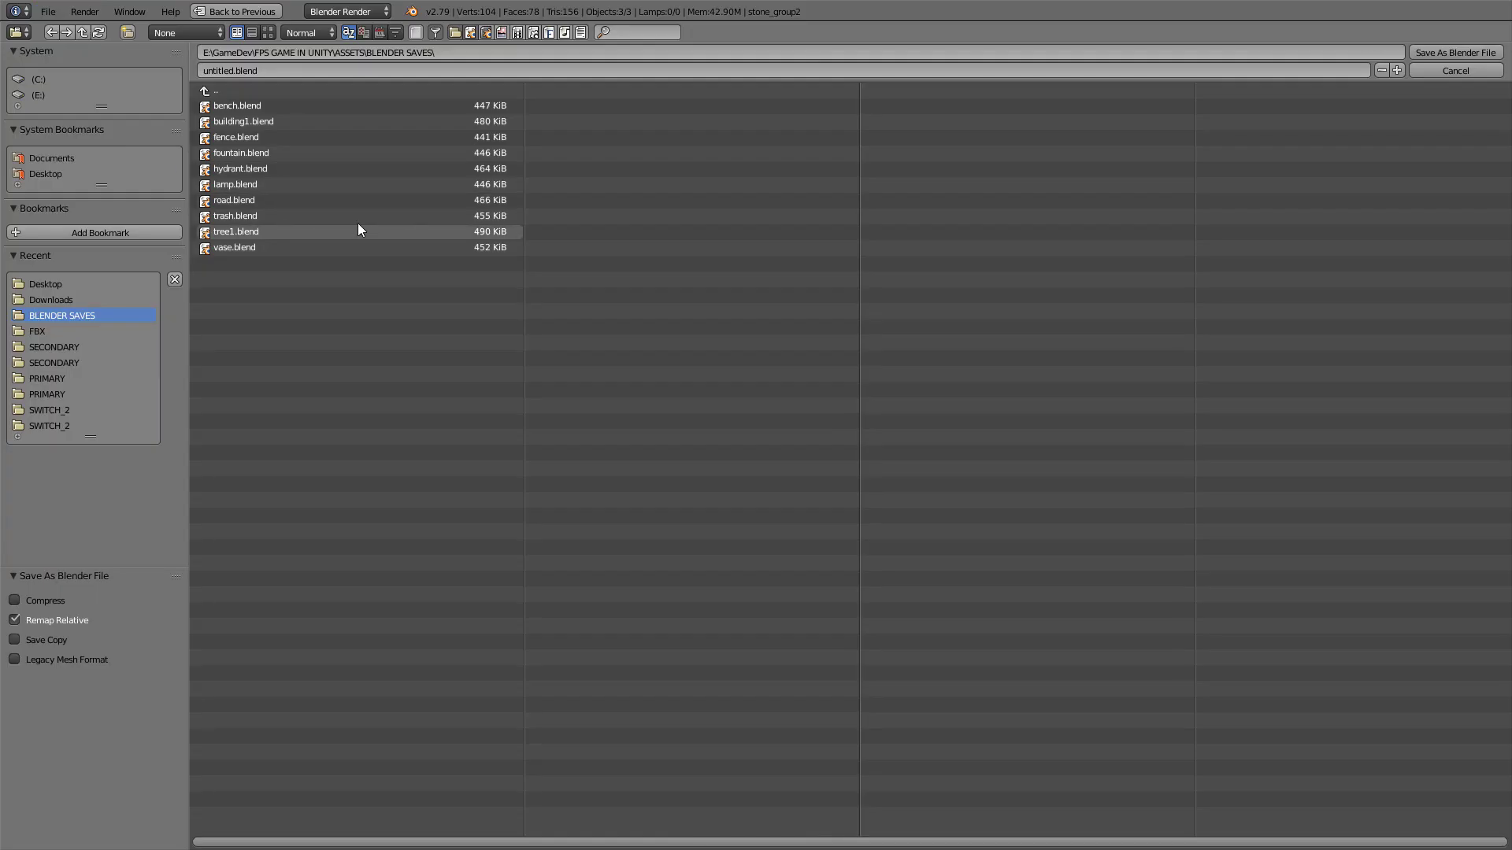
double_click(232, 71)
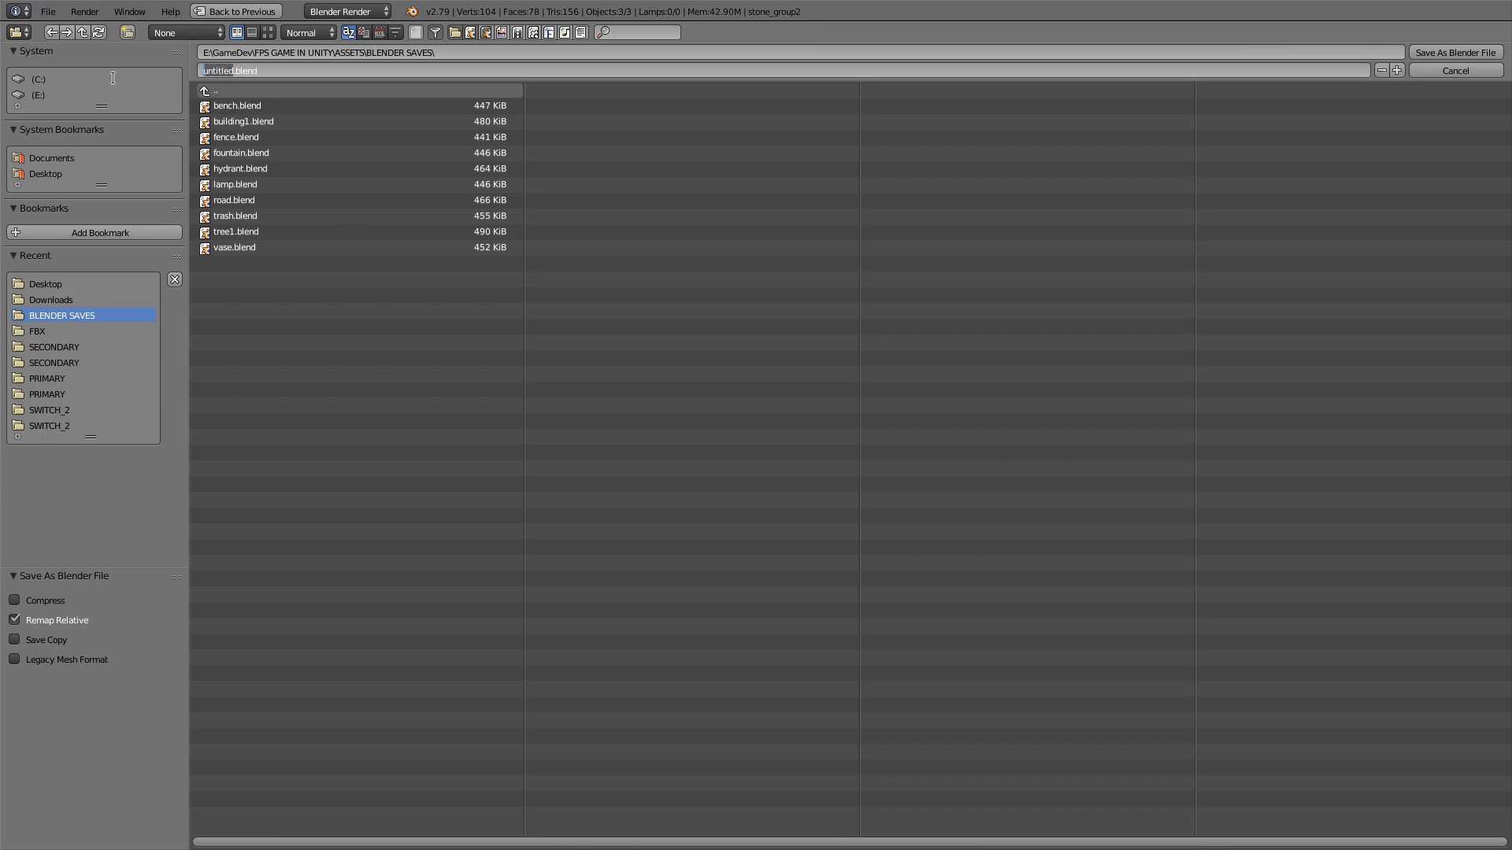
text(stonee_gro)
text(up2)
key(Return)
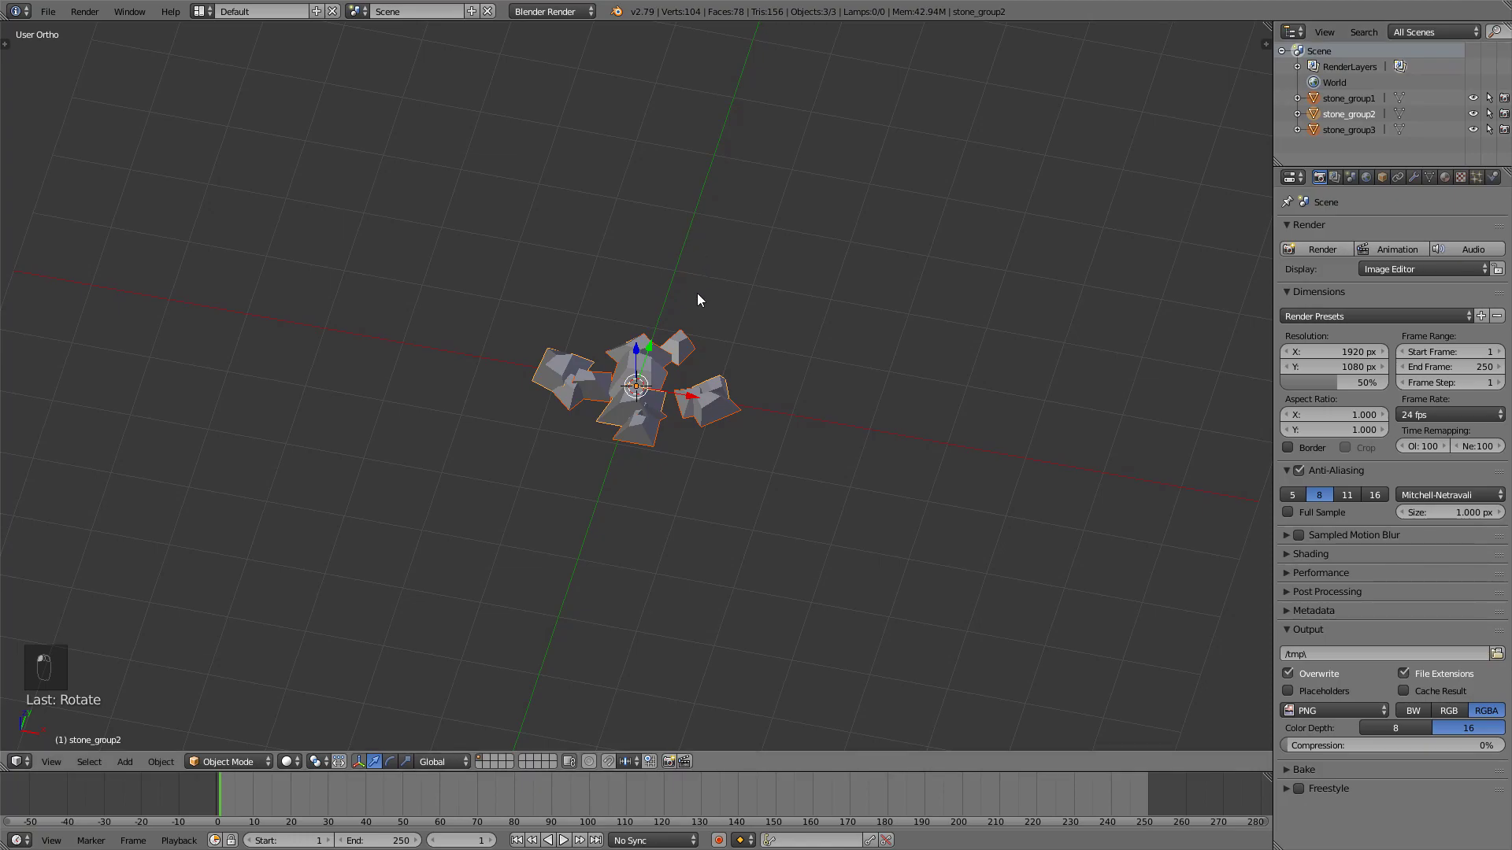
Step: Create a new material for stone_group1 and name it stone
click(1353, 101)
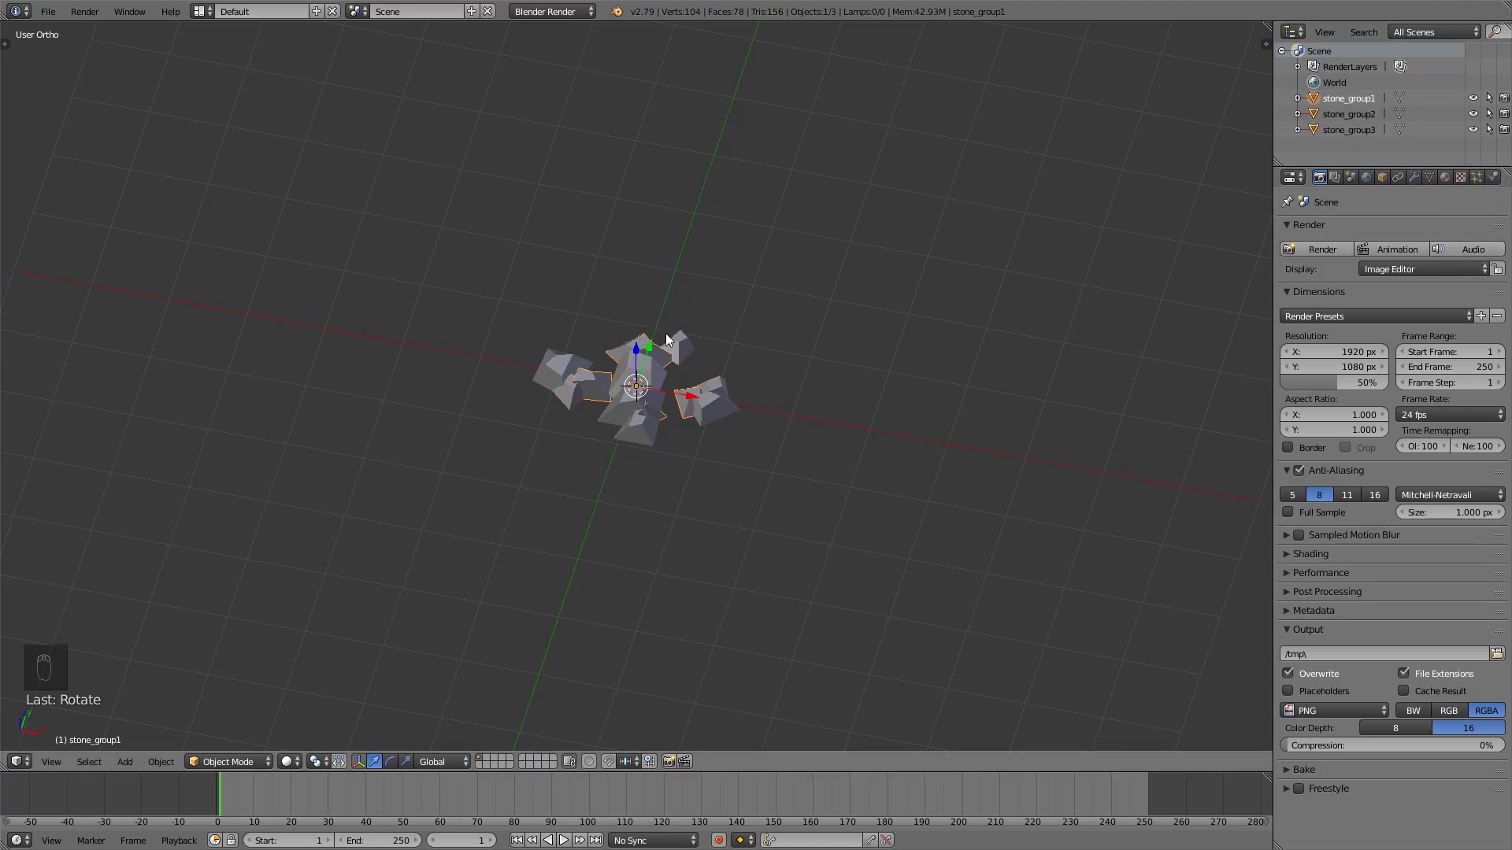
click(1447, 178)
click(1370, 278)
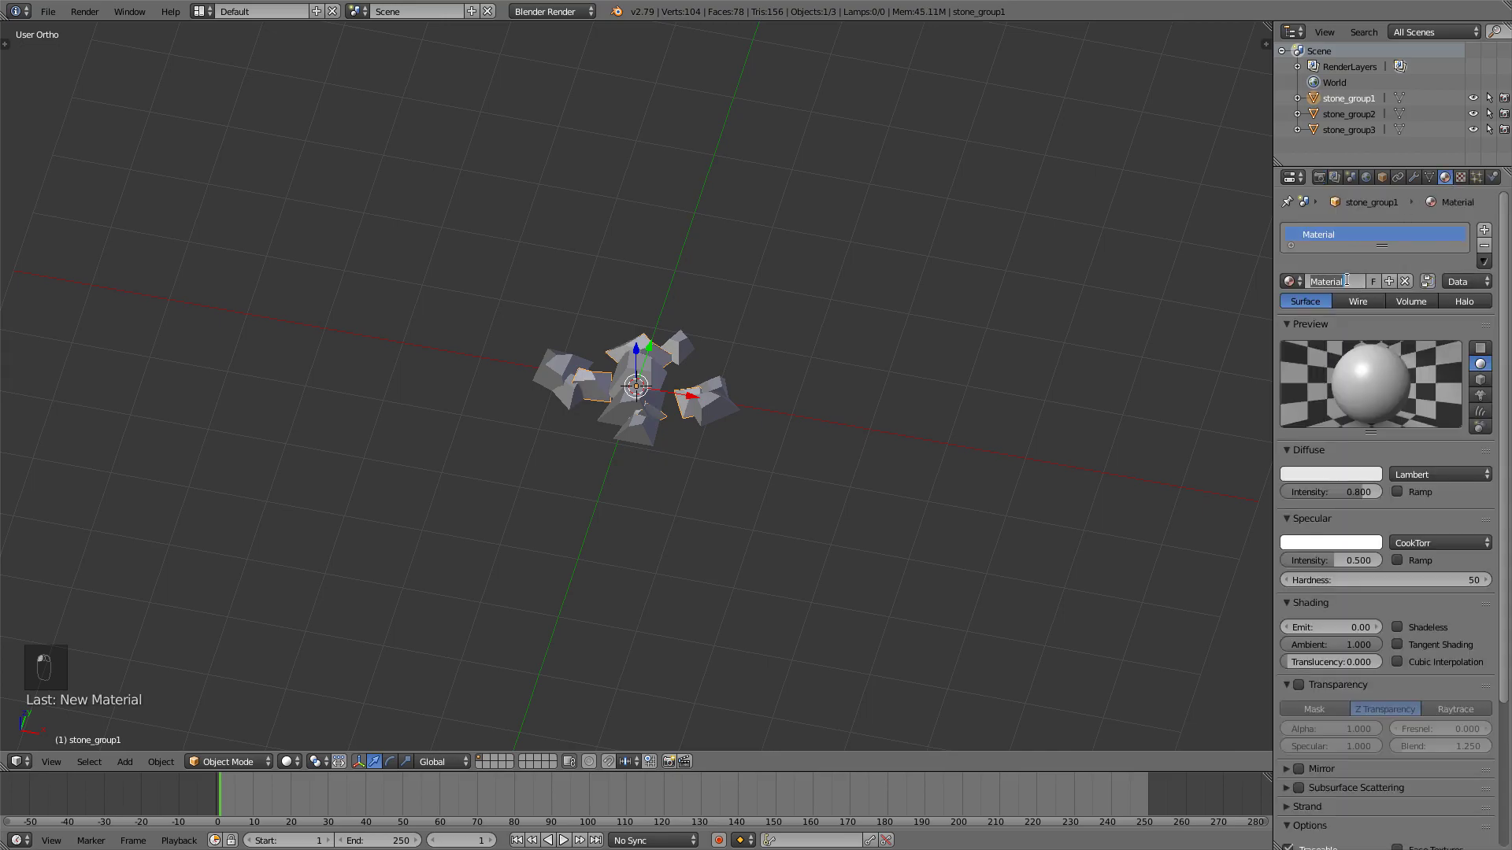
text(stone)
key(Return)
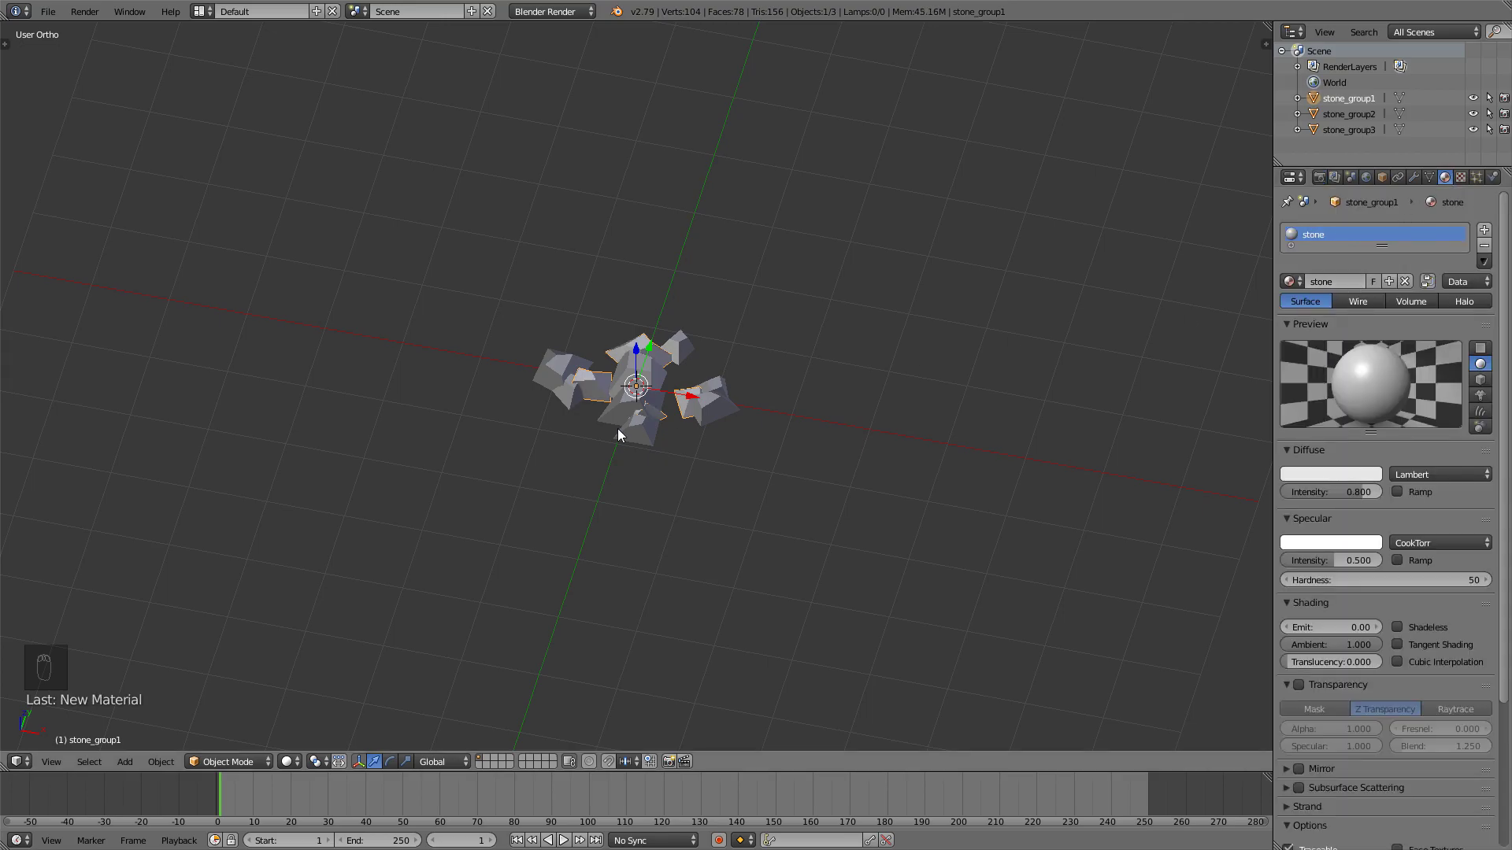
Step: Assign the existing stone material to stone_group2 and stone_group3
right_click(627, 405)
click(1289, 281)
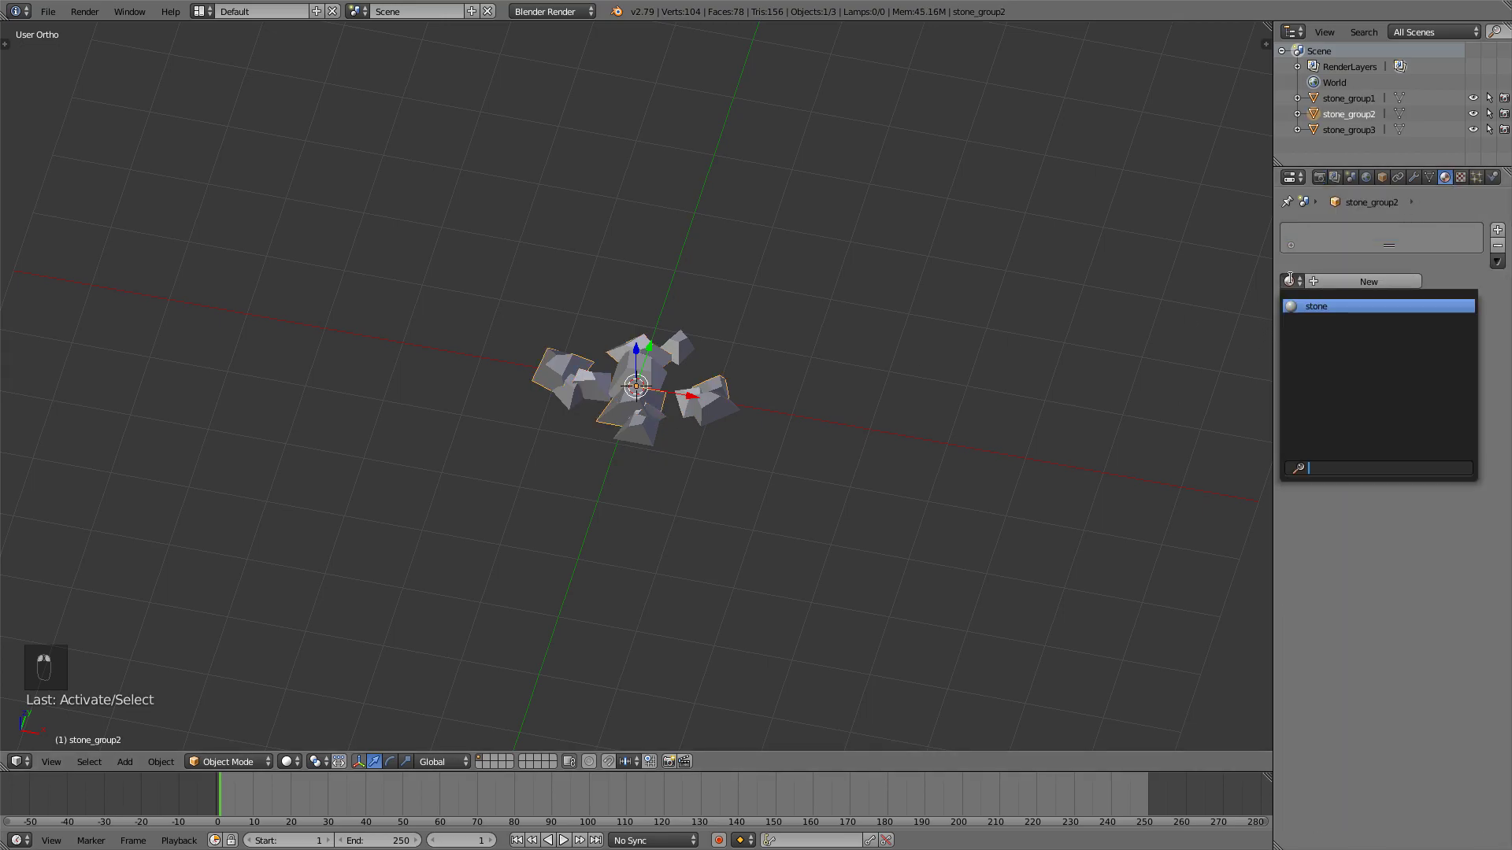
click(1314, 311)
click(1349, 129)
click(1289, 281)
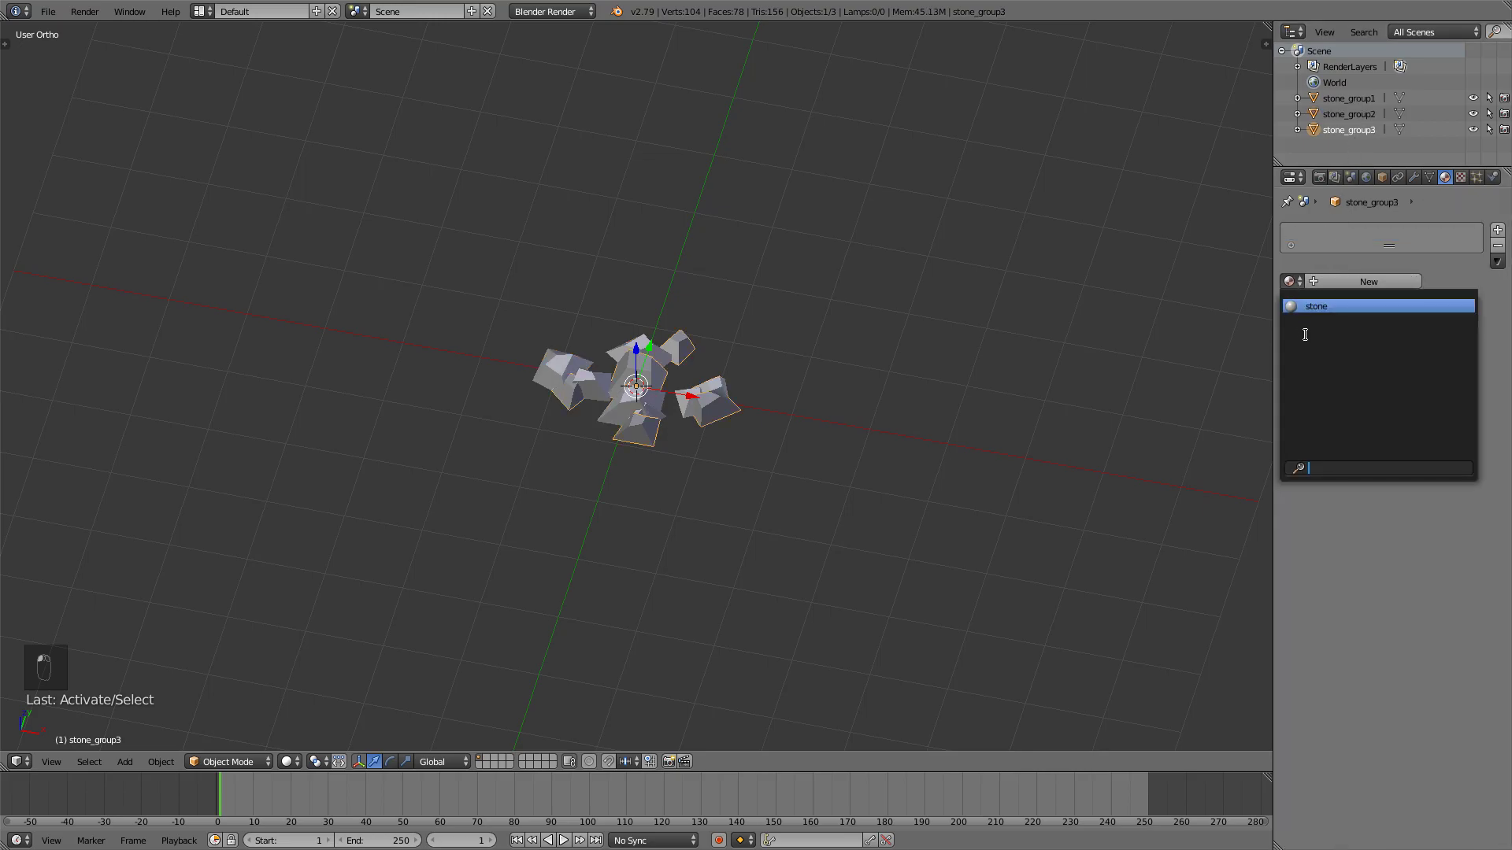
click(1313, 309)
Step: Export only the selected stone_group1 as stone_group1.fbx into the project's ASSETS\FBX folder
click(1349, 98)
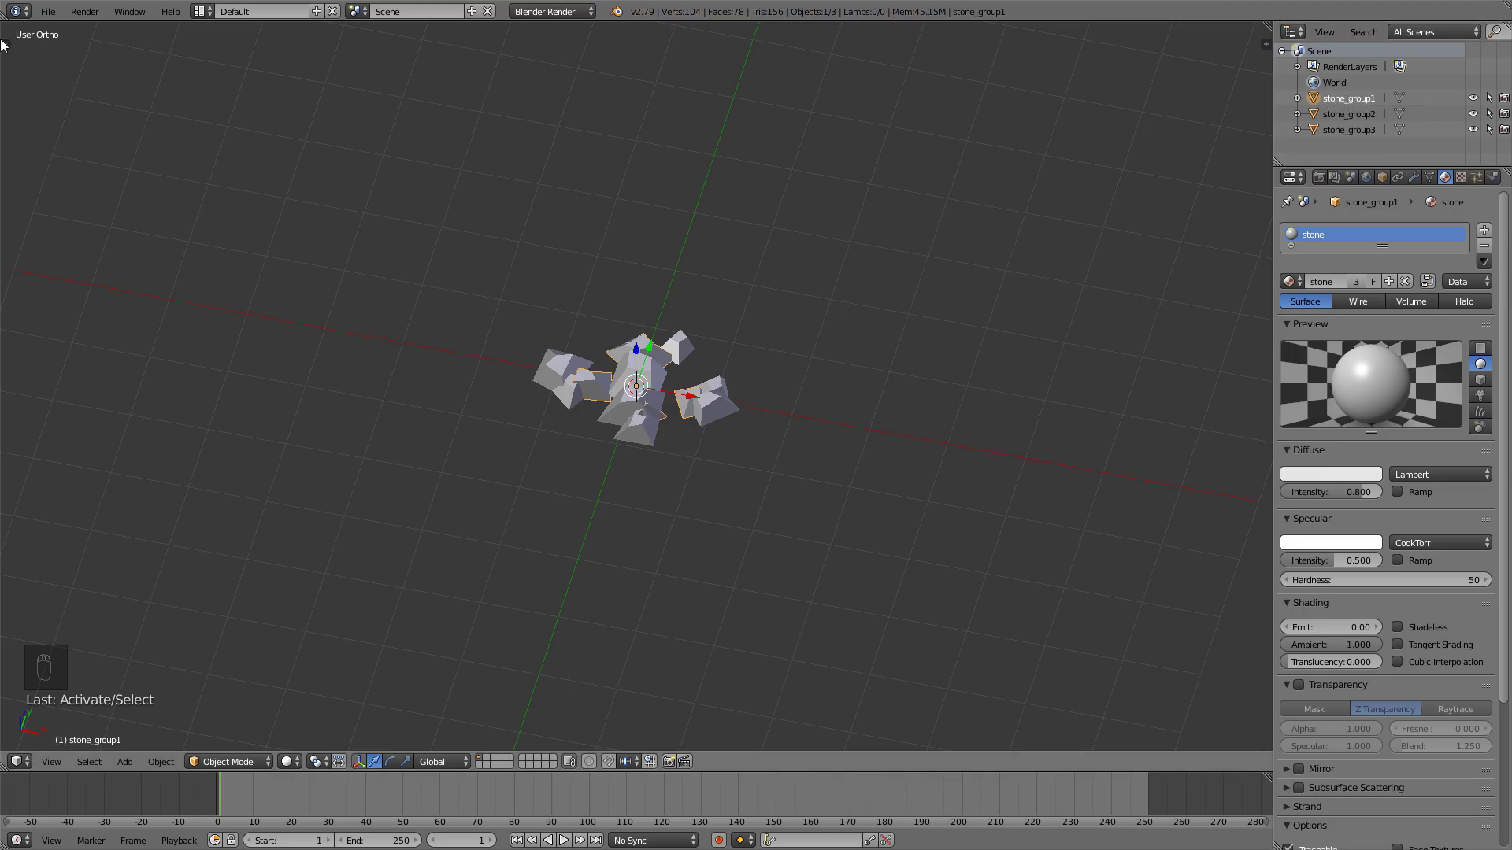
click(48, 11)
mouse_move(79, 326)
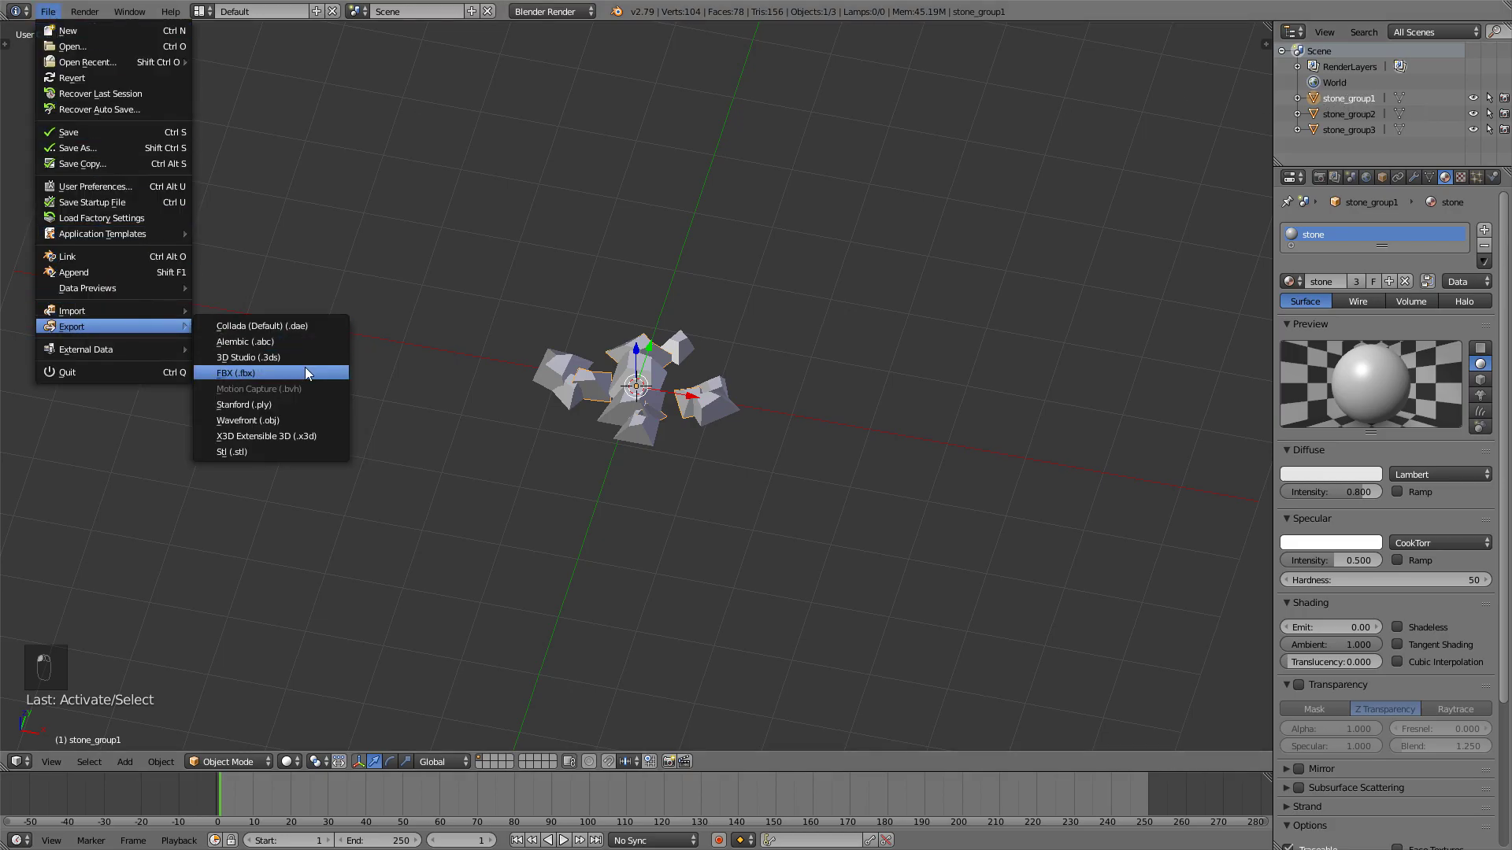
click(305, 367)
click(273, 70)
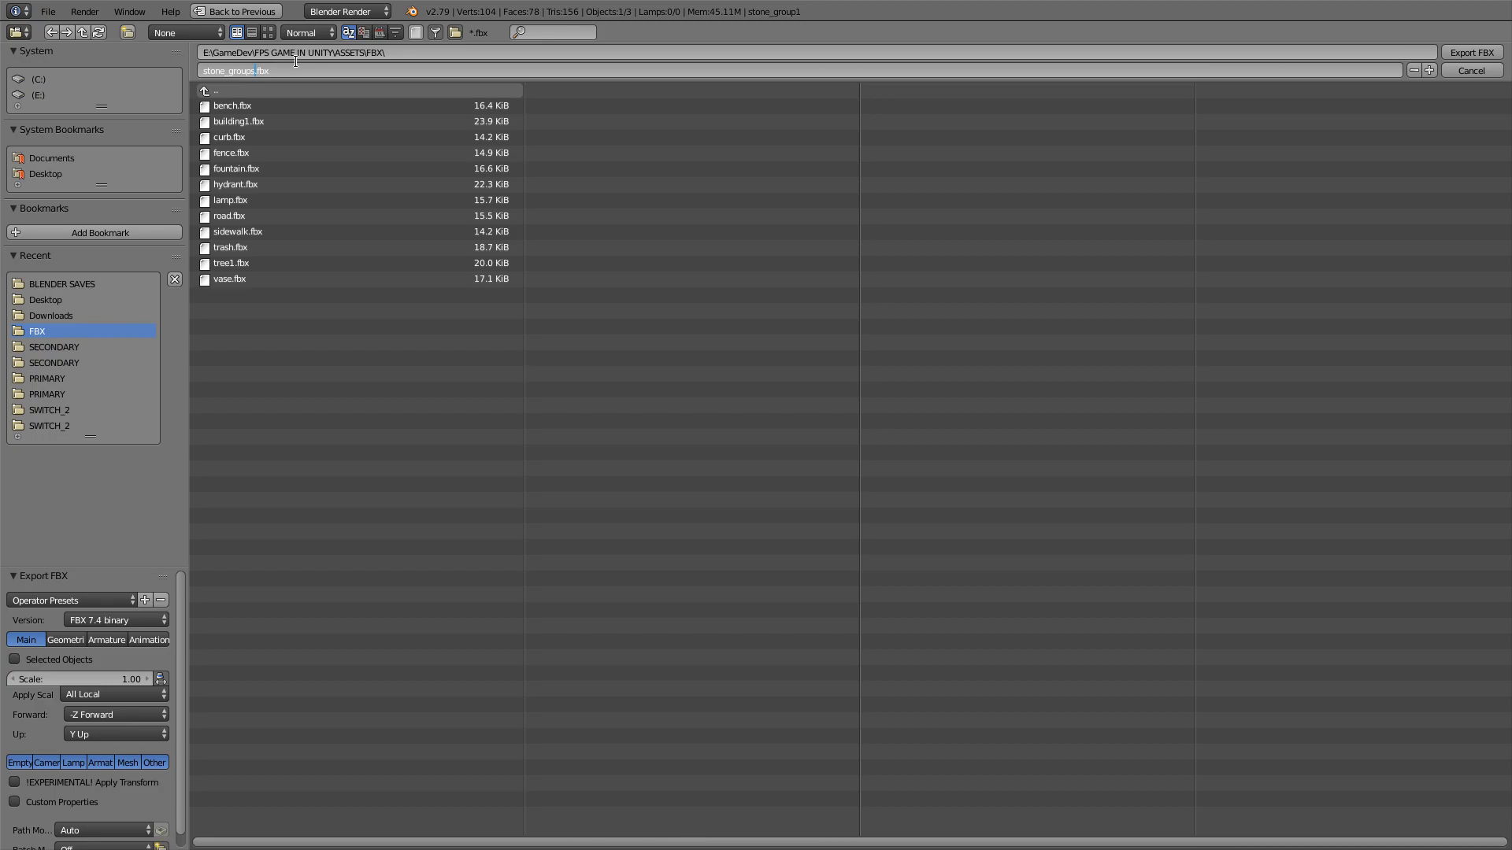
text(1)
key(Return)
click(1472, 56)
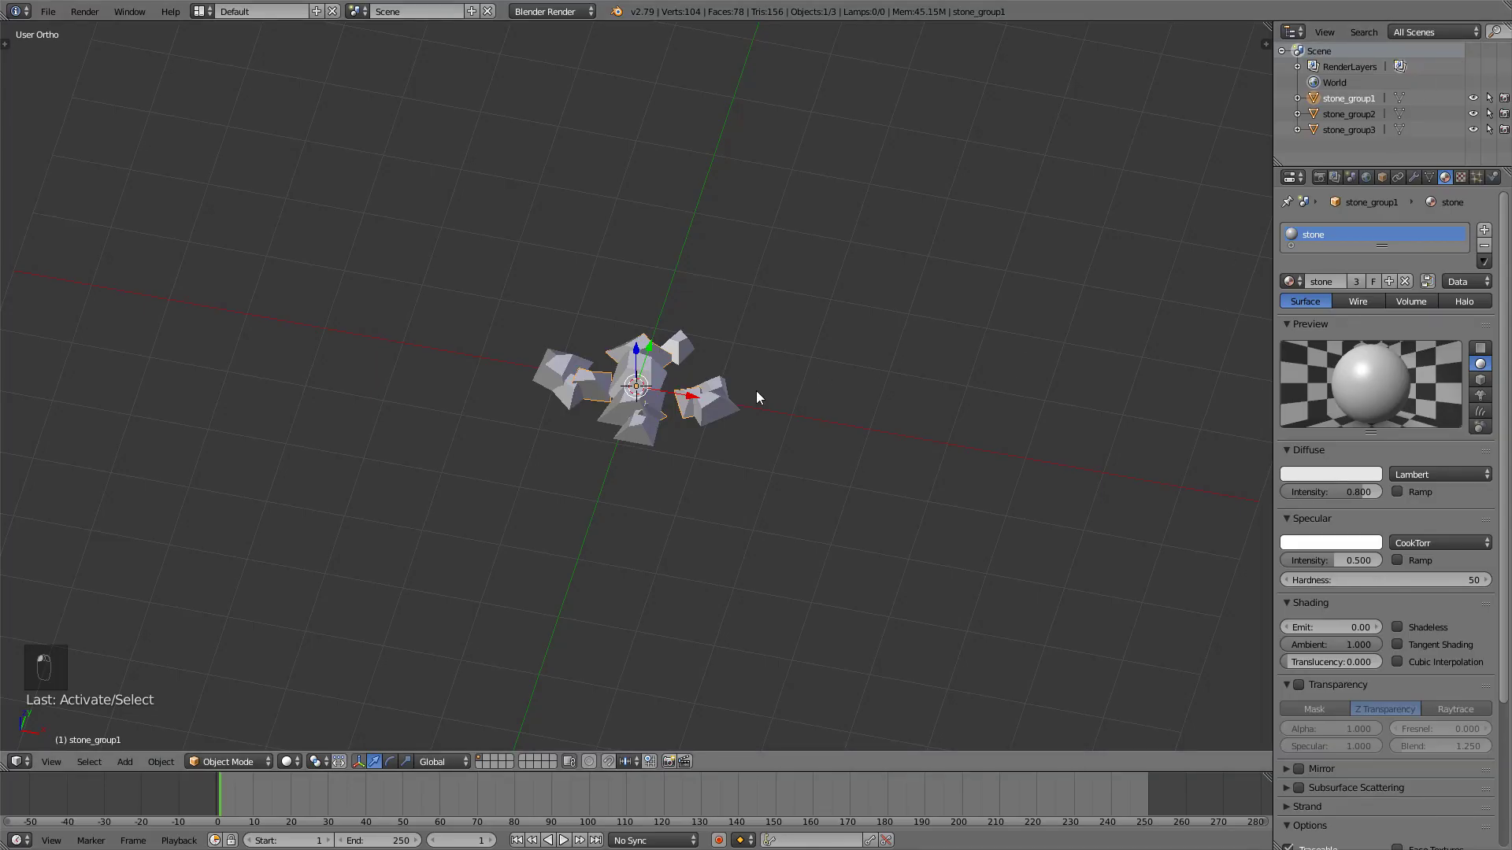
Step: Export only stone_group2 to the same FBX folder under the file name stone_group2.fbx
click(1348, 113)
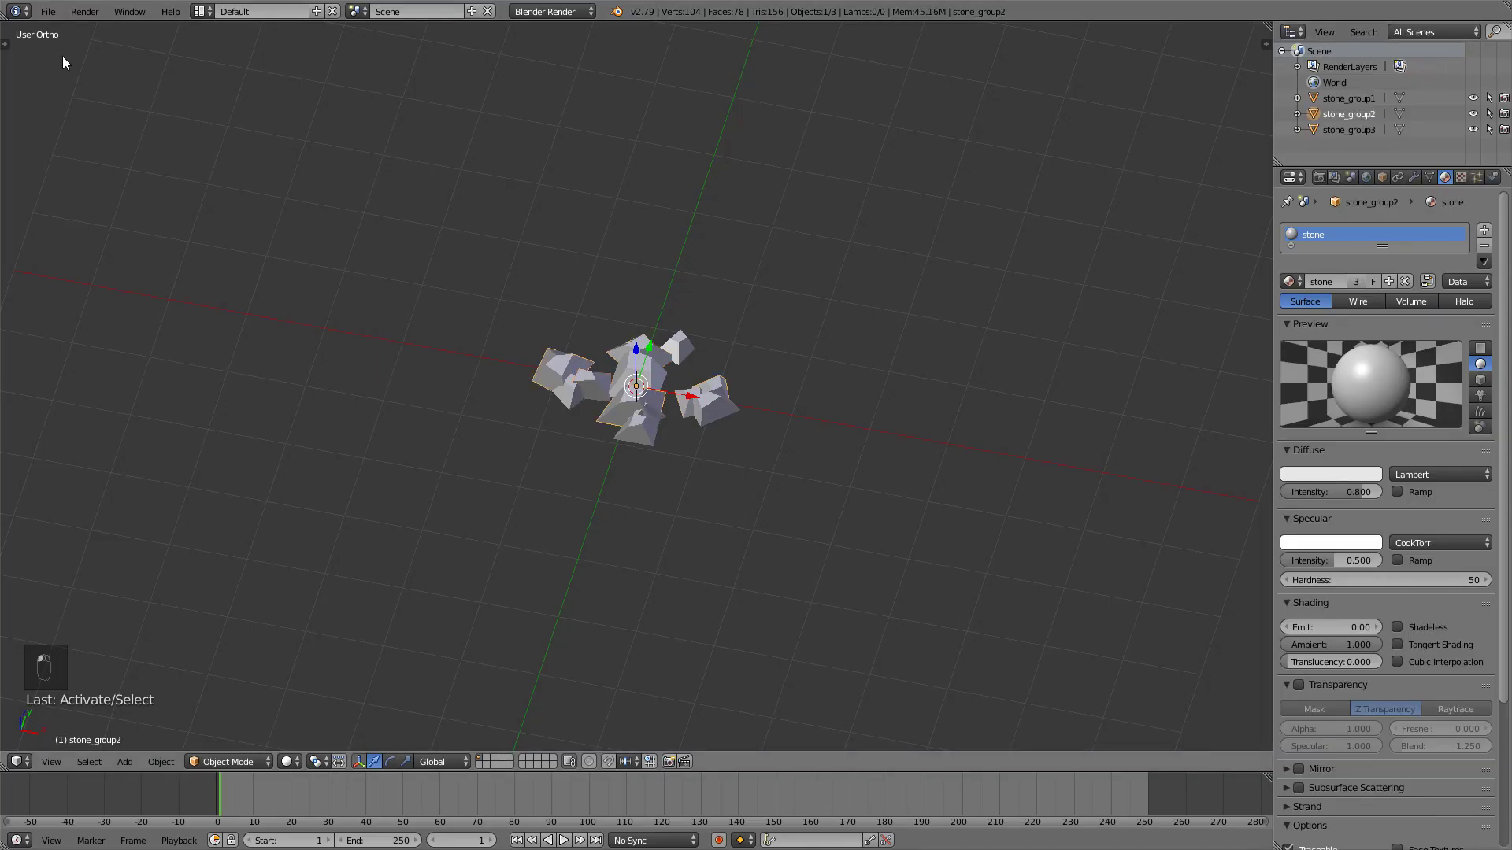
click(48, 11)
mouse_move(102, 331)
click(236, 374)
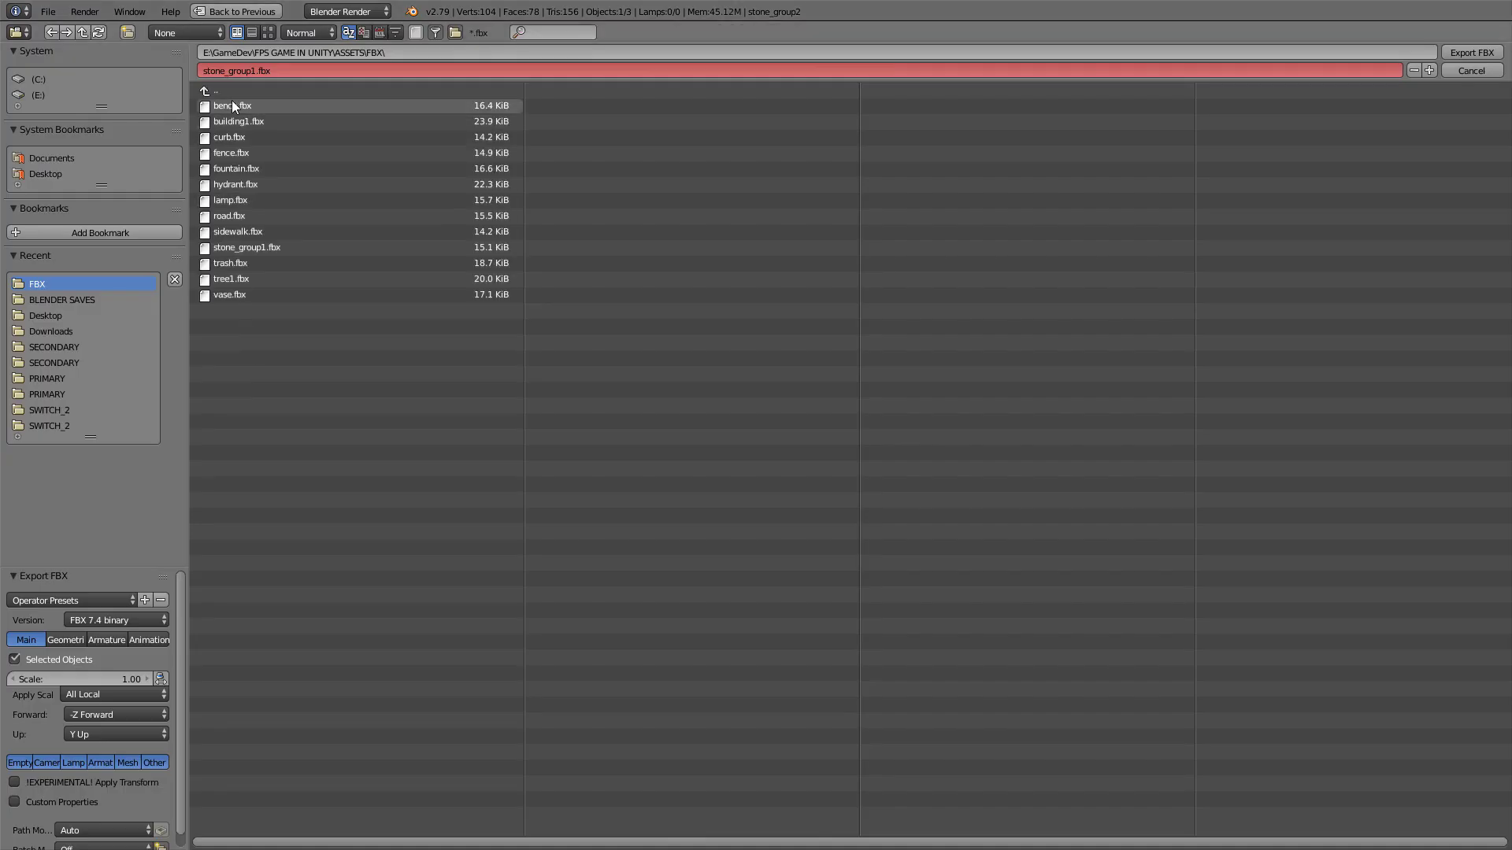
click(316, 72)
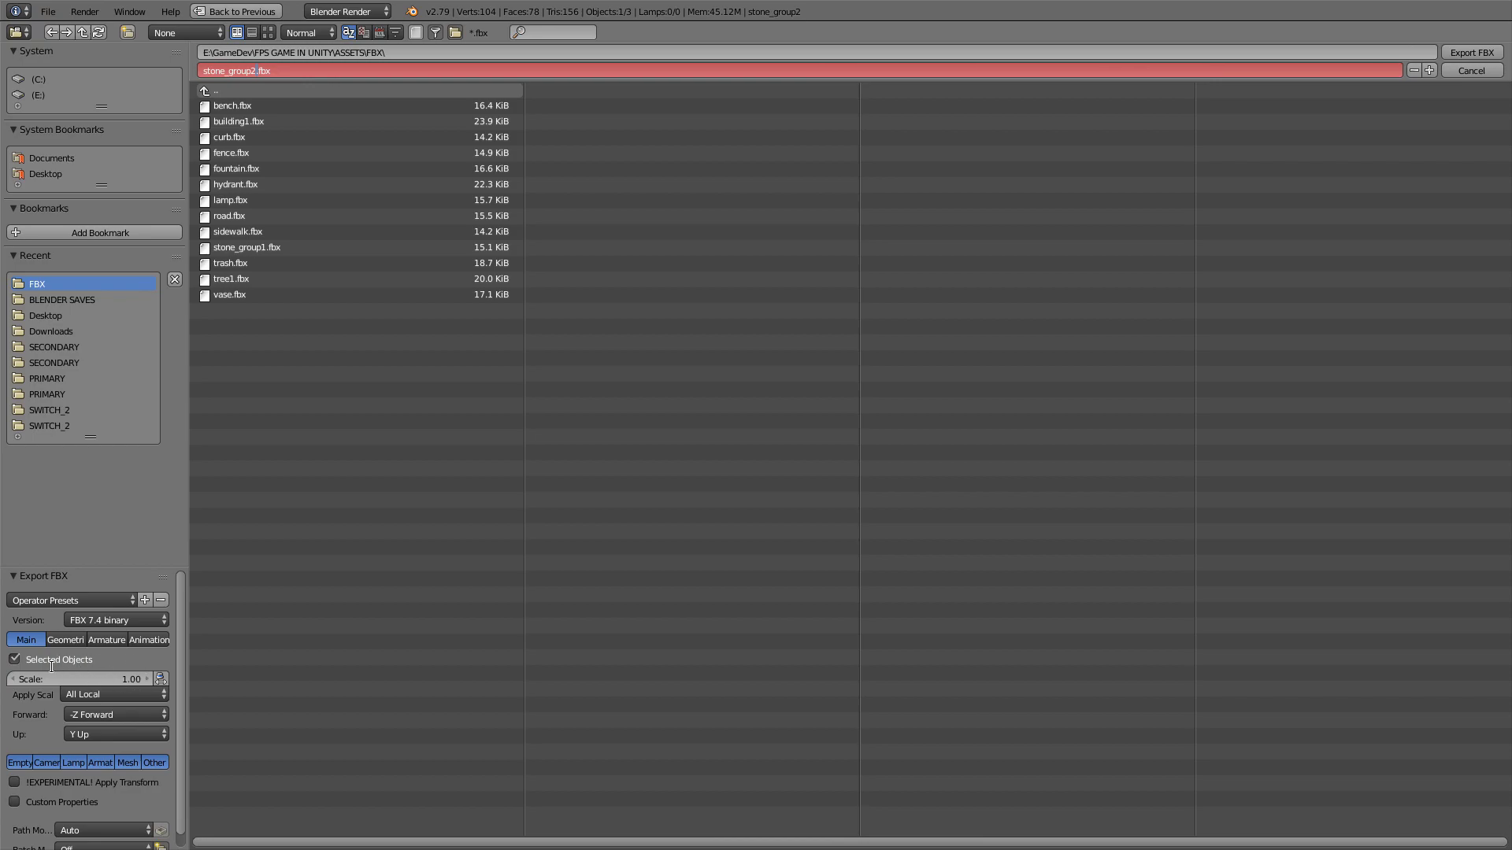
click(1471, 52)
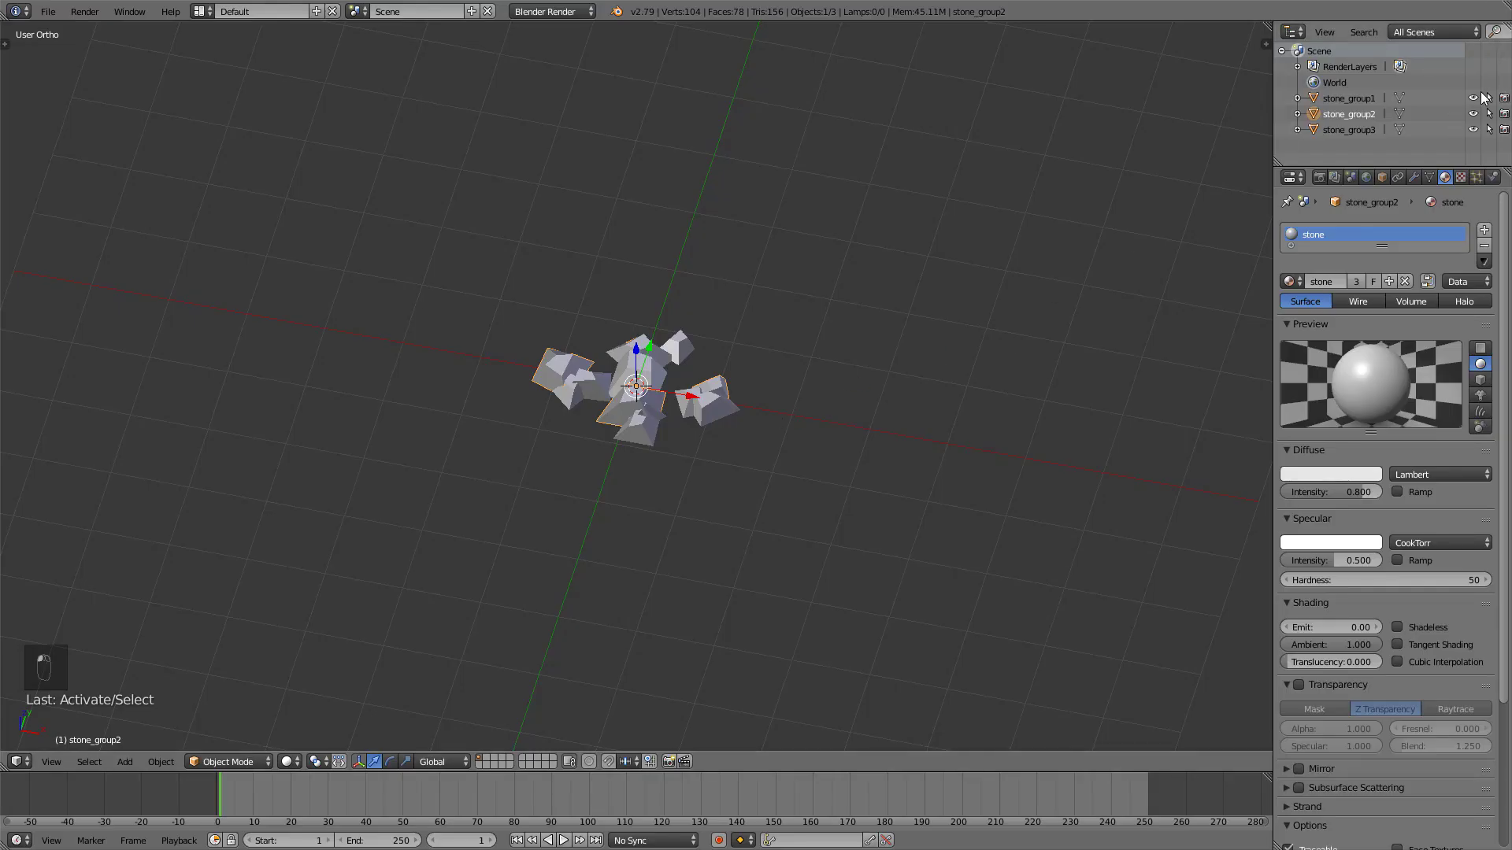
Step: Export only stone_group3 to the same FBX folder under the file name stone_group3.fbx
click(48, 11)
mouse_move(97, 329)
click(246, 369)
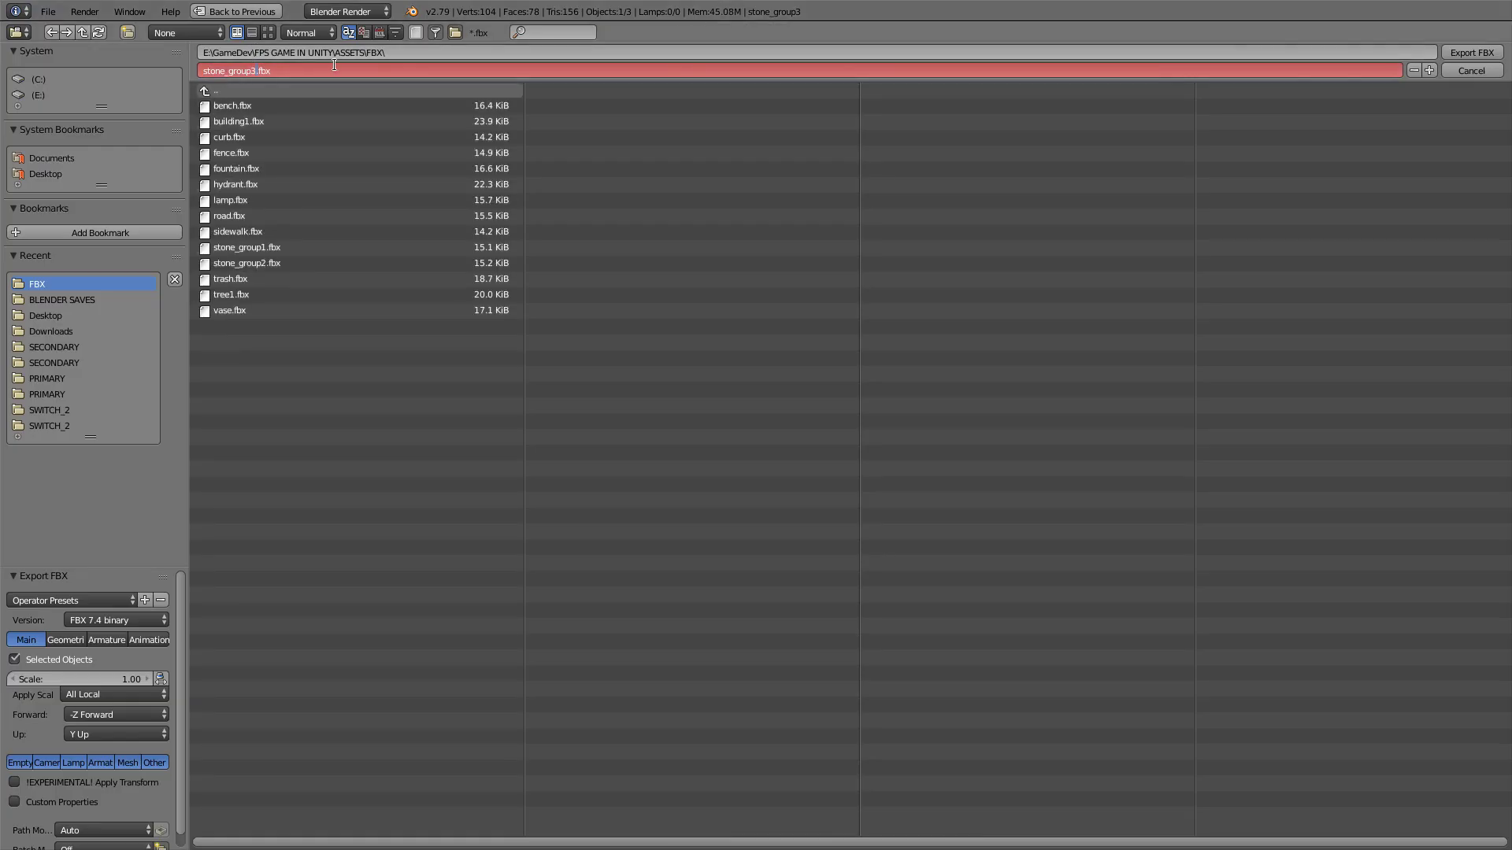
click(1471, 52)
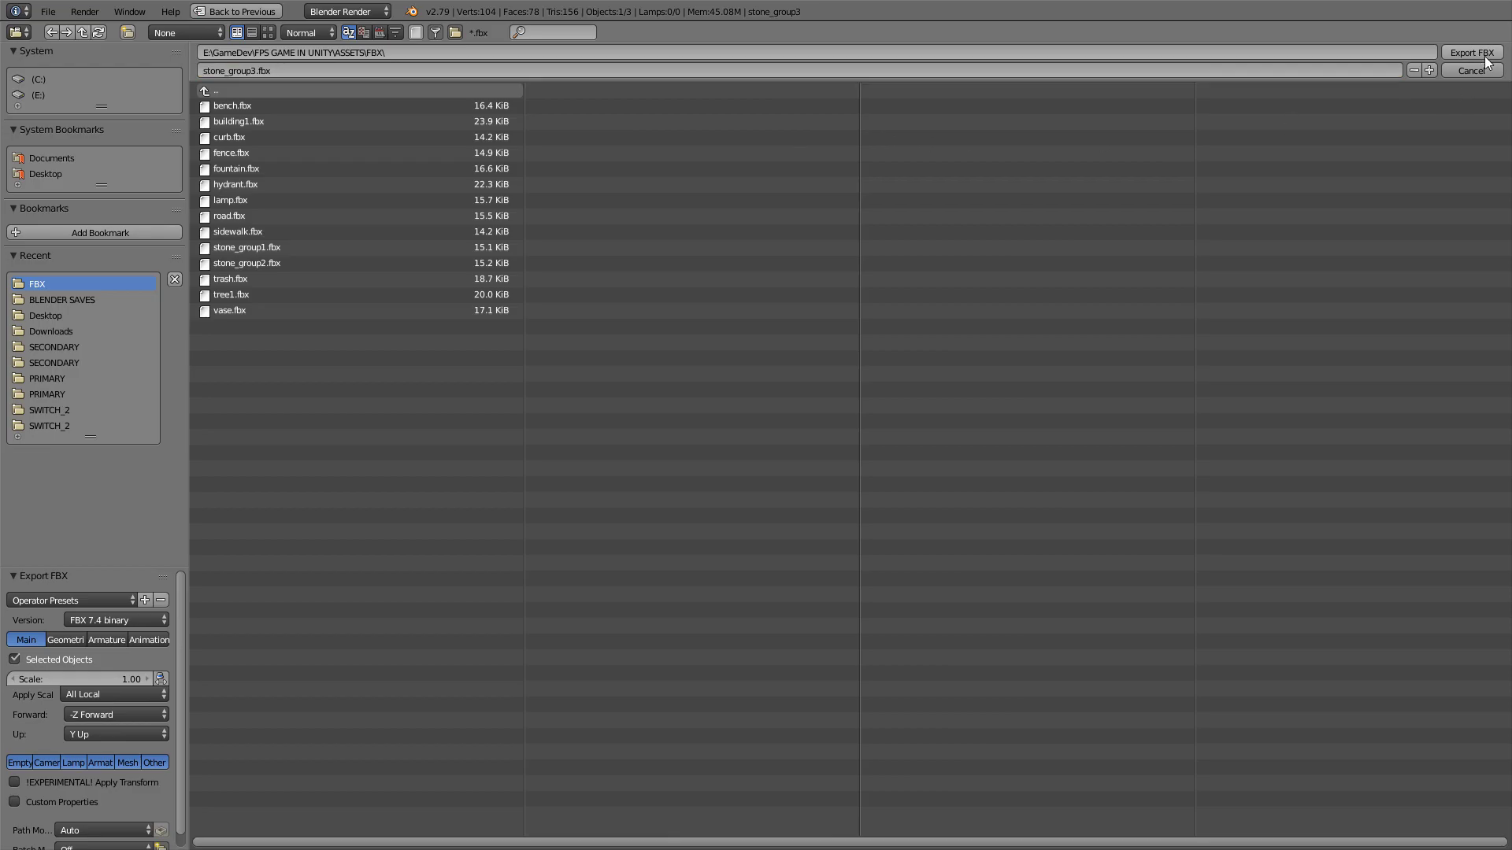
Step: Spread the overlapping groups along the X axis, moving stone_group3 to the positive side and stone_group1 to the negative side of stone_group2
key(a)
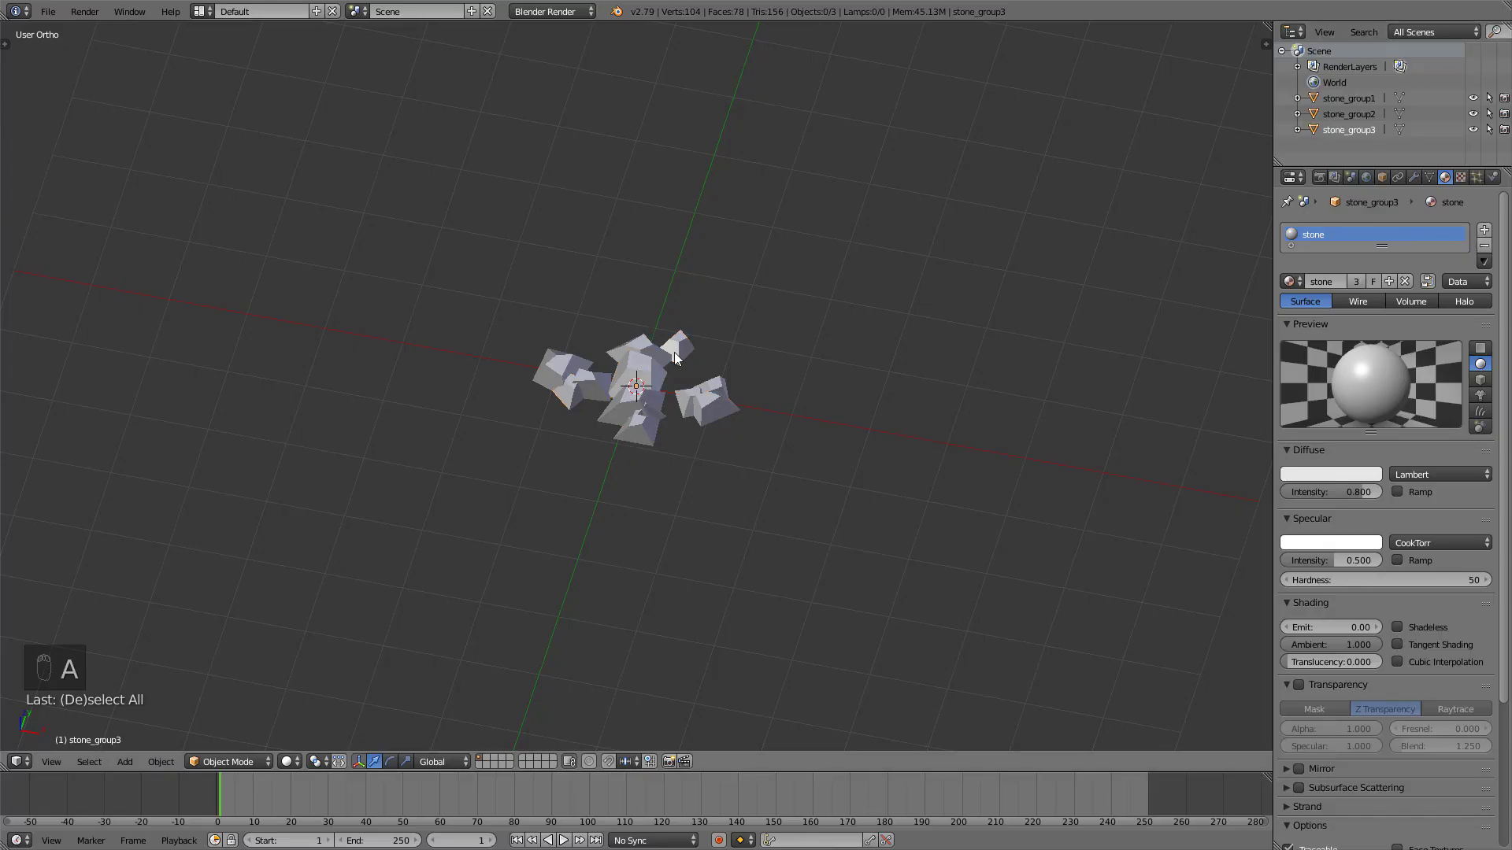
right_click(664, 377)
key(g)
click(850, 412)
right_click(652, 364)
key(g)
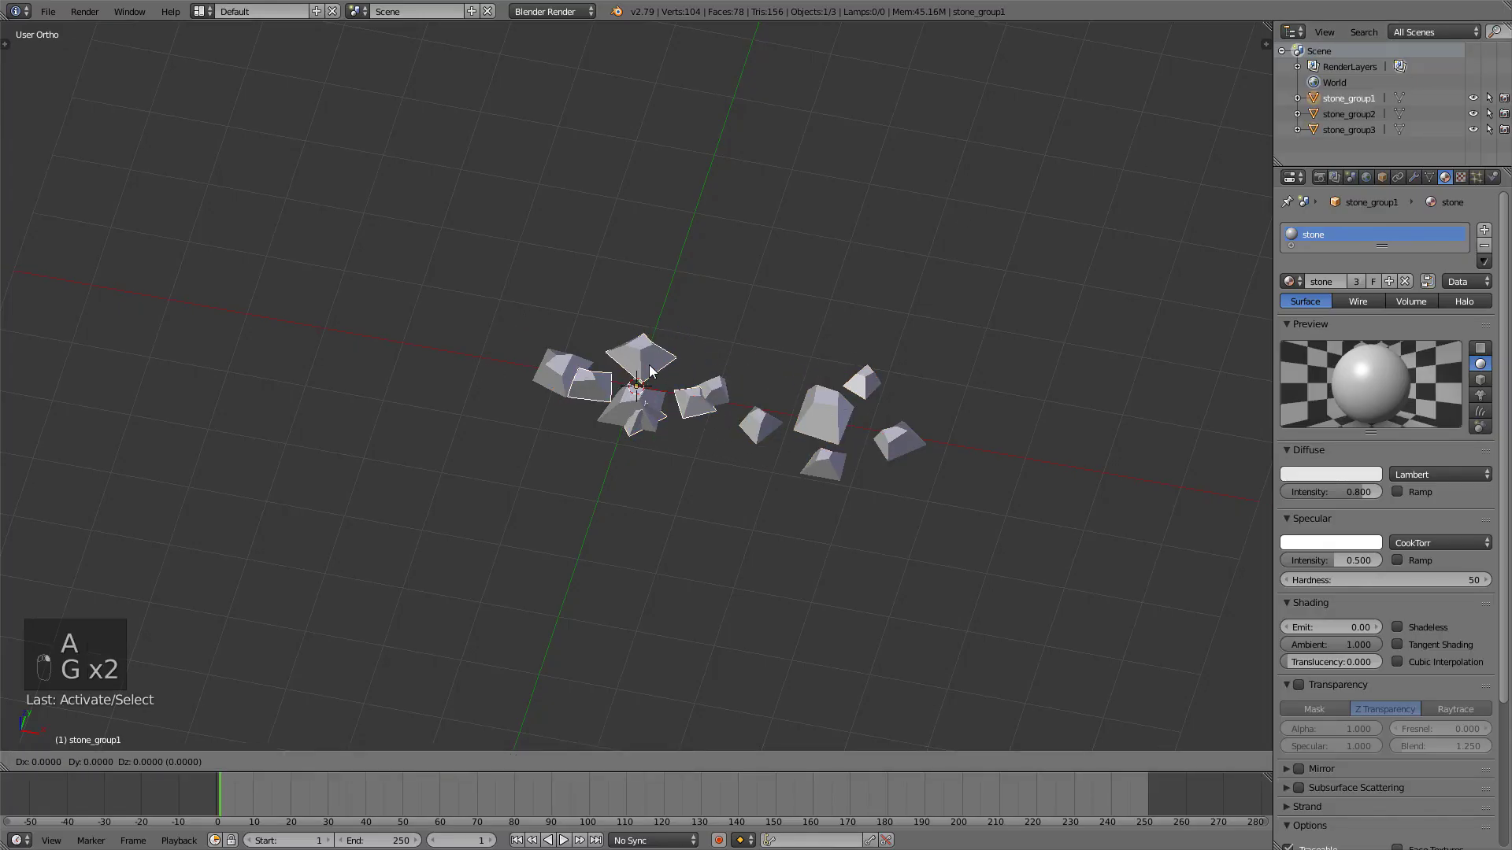
middle_click(595, 356)
click(465, 354)
middle_drag(576, 354, 835, 288)
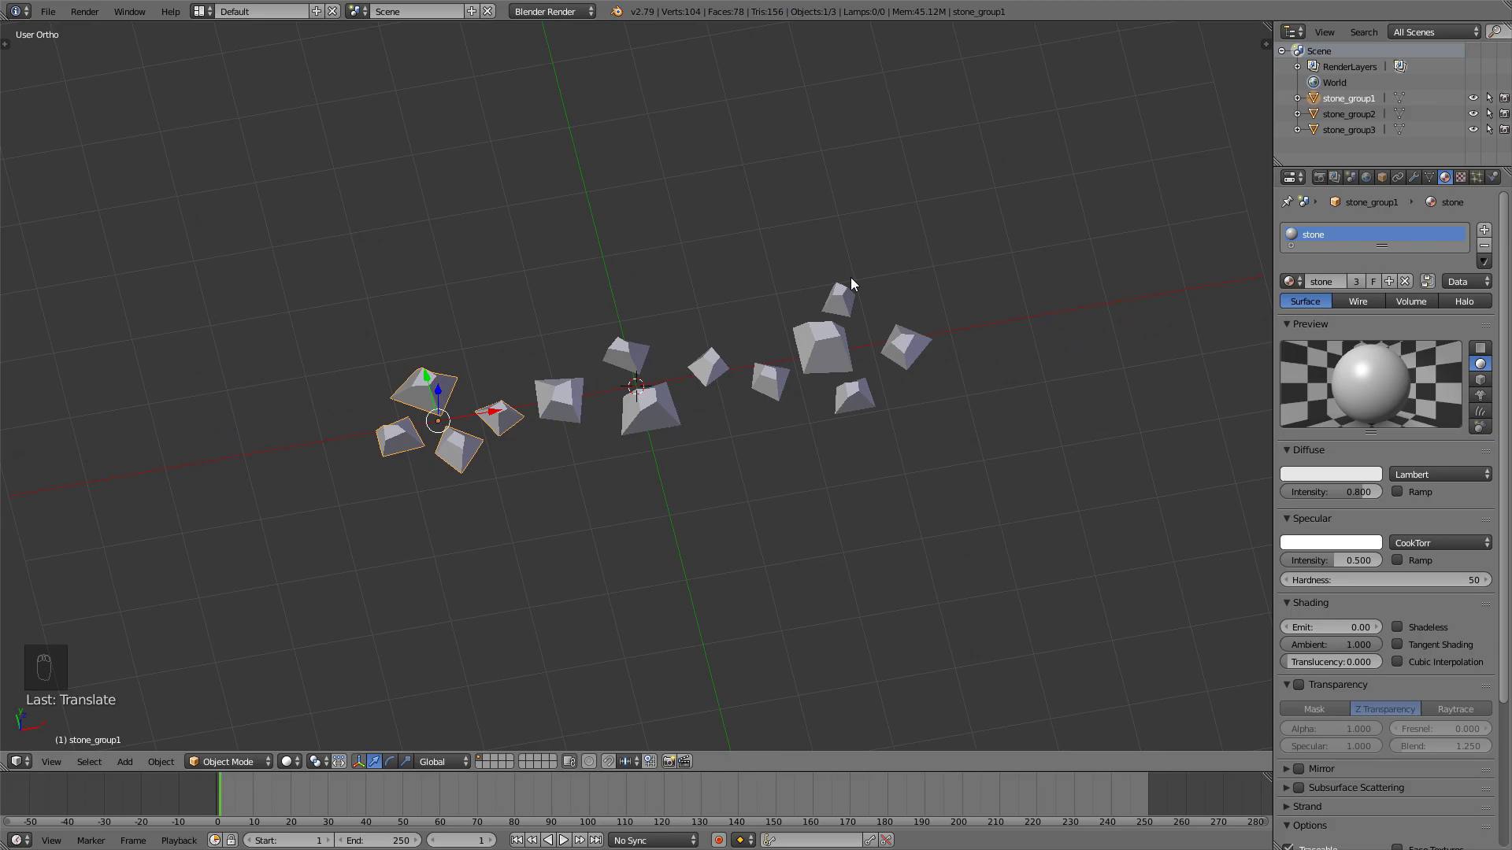